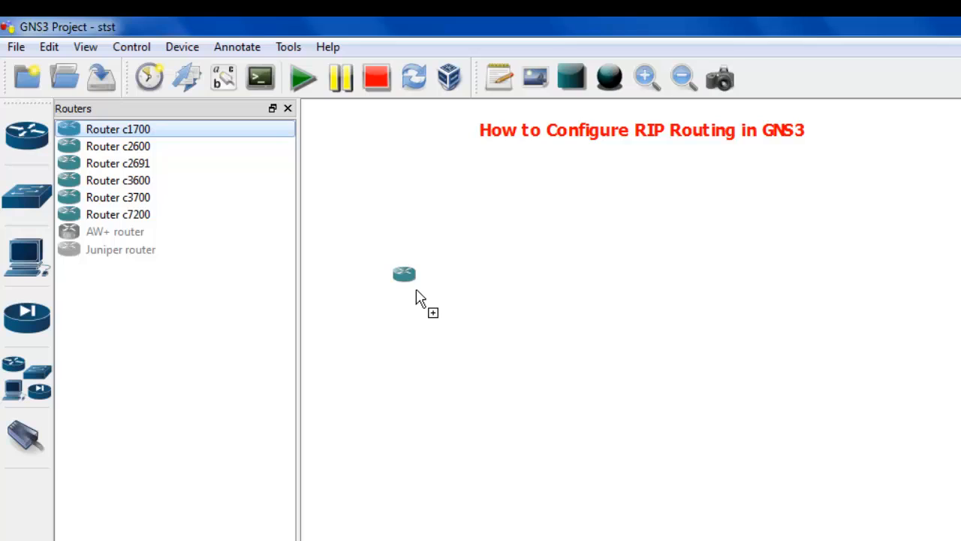
Place two c1700 routers side by side on the canvas, with an Ethernet hub below each one.
drag(416, 290, 418, 292)
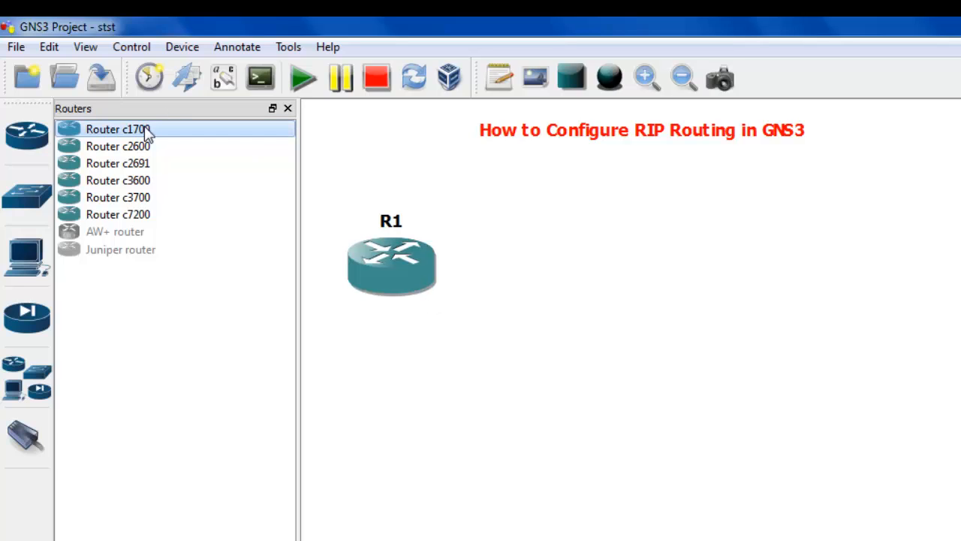
drag(926, 294, 854, 270)
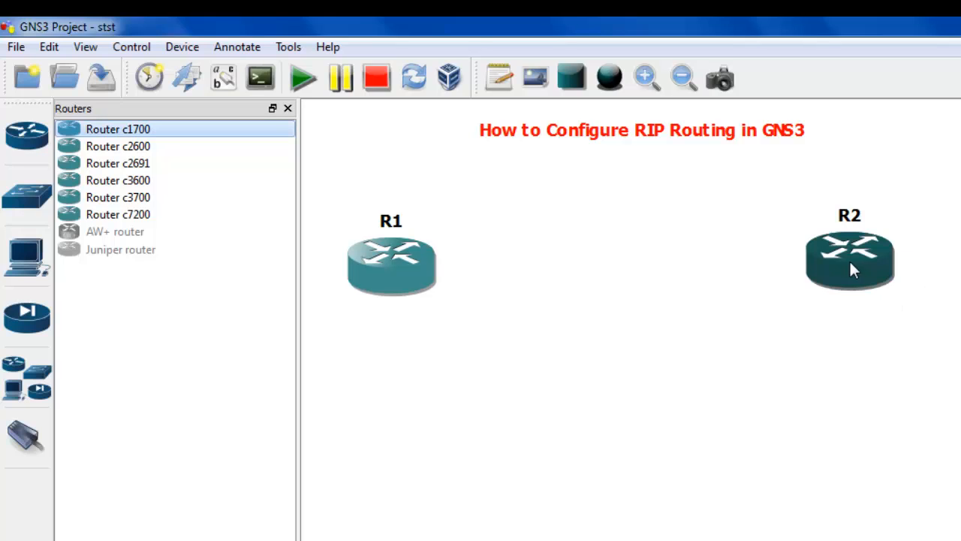
click(15, 197)
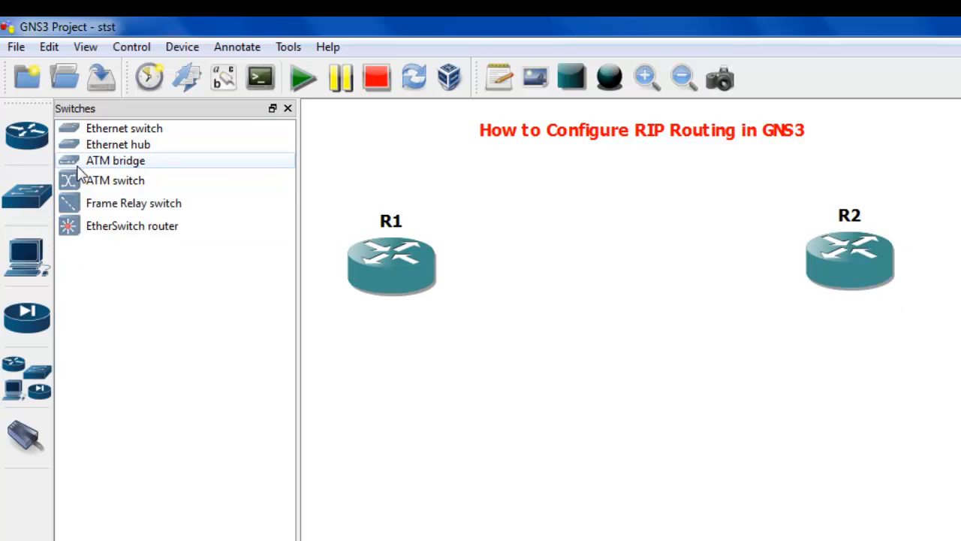
drag(98, 148, 443, 451)
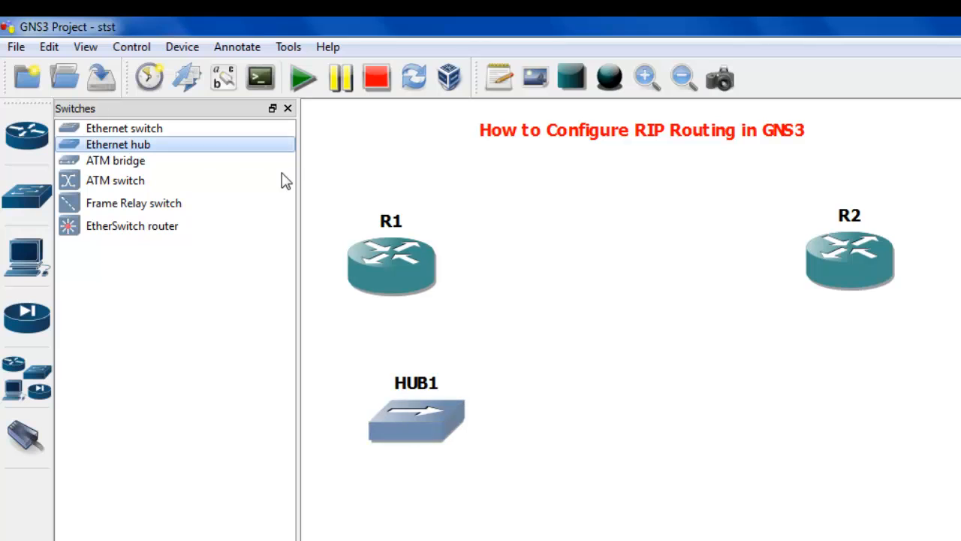
drag(190, 153, 870, 440)
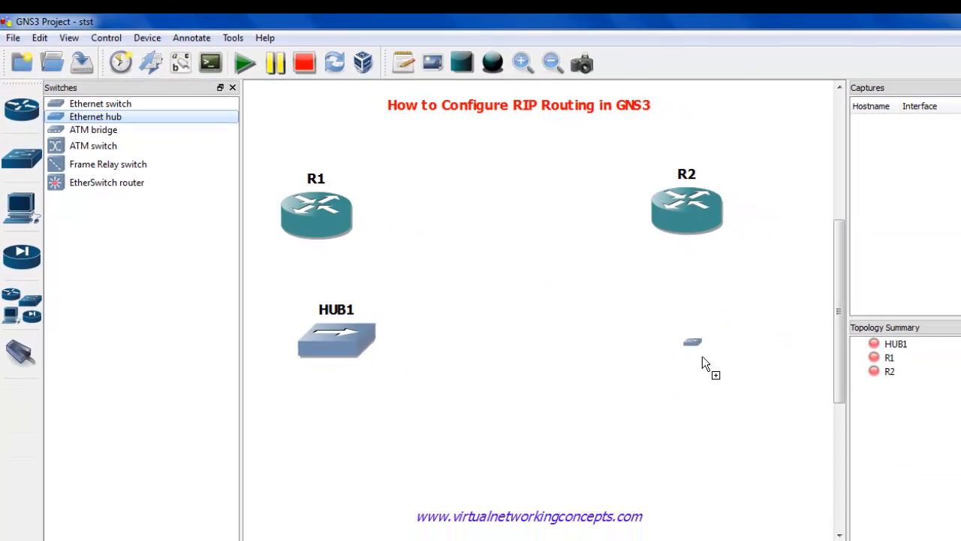
Fine-tune the layout by shifting HUB2 and R2 slightly upward and R1 slightly to the right.
drag(702, 356, 700, 352)
drag(691, 226, 690, 200)
drag(285, 223, 294, 219)
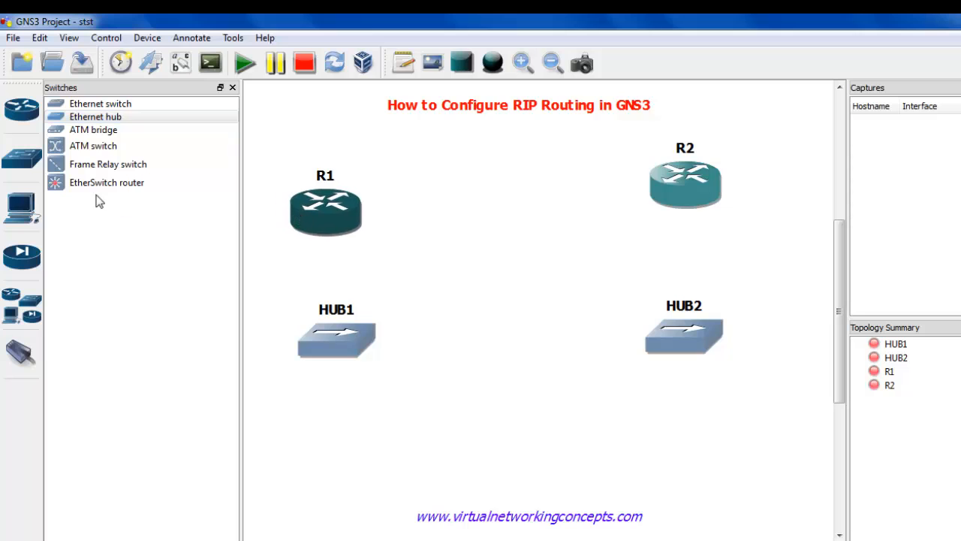
Add two Host end devices, one below HUB1 and the other below HUB2.
click(27, 212)
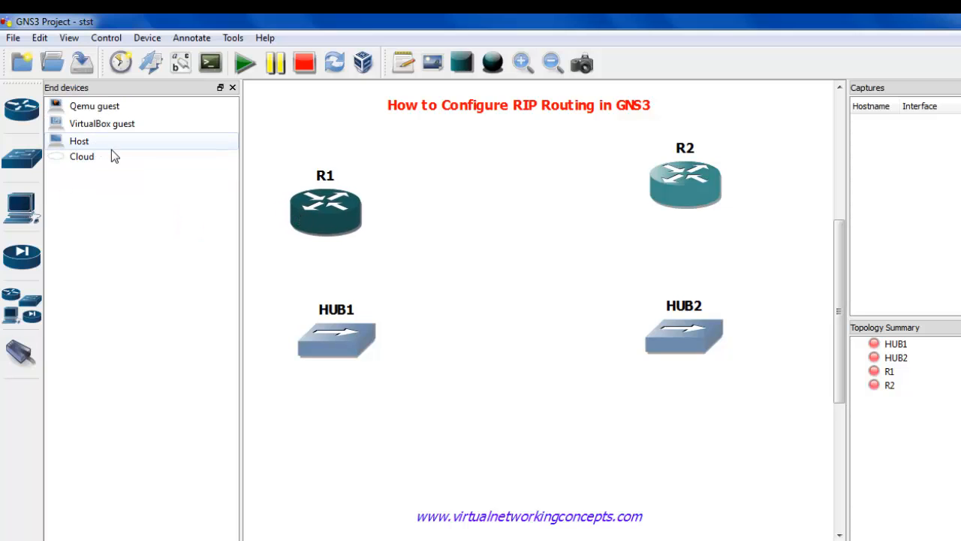
drag(79, 141, 359, 491)
drag(116, 144, 739, 478)
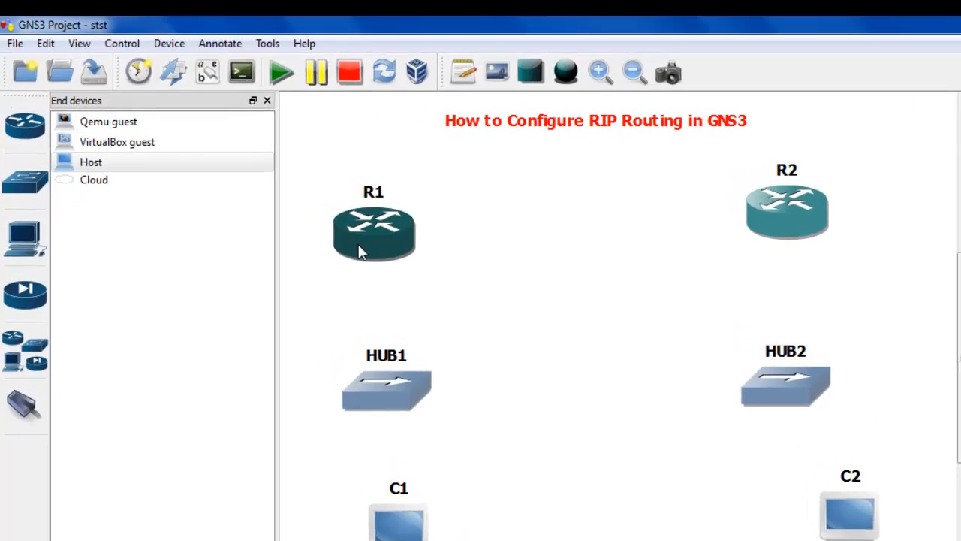
Configure router R1 with a WIC-1T serial card in wic 0.
mouse_move(381, 268)
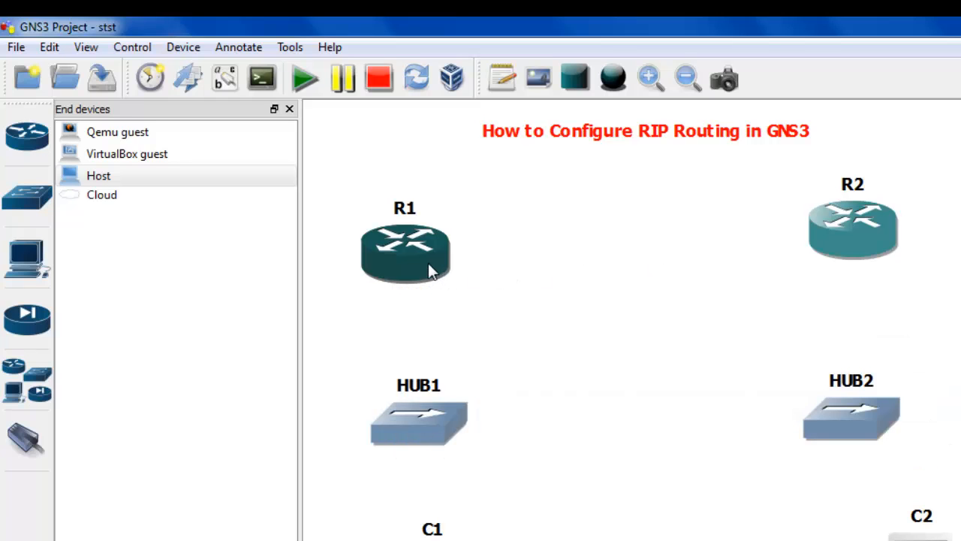
right_click(429, 264)
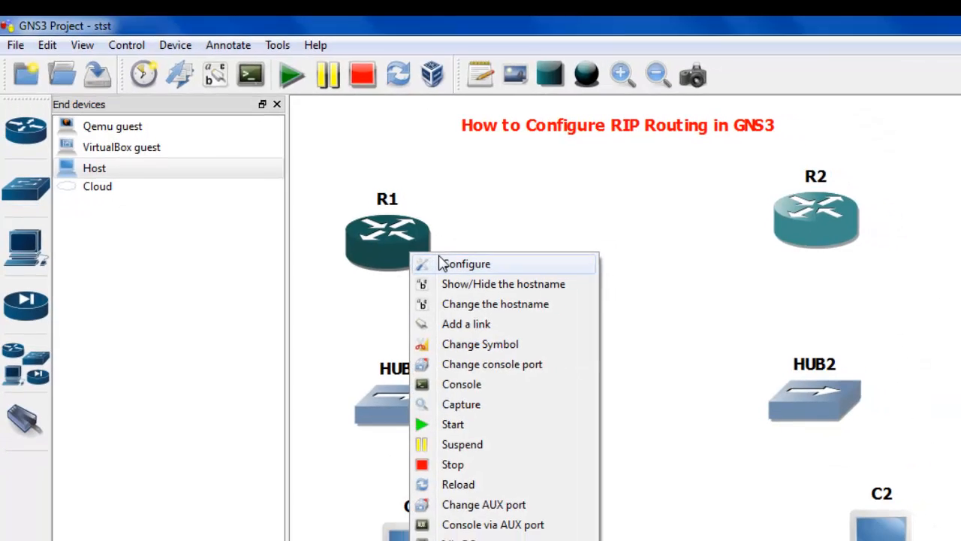
click(463, 275)
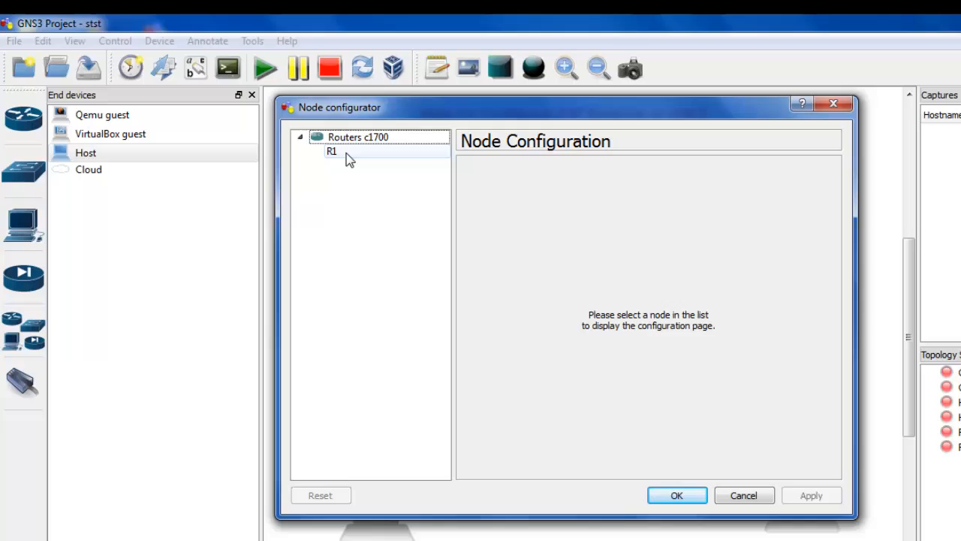
click(346, 151)
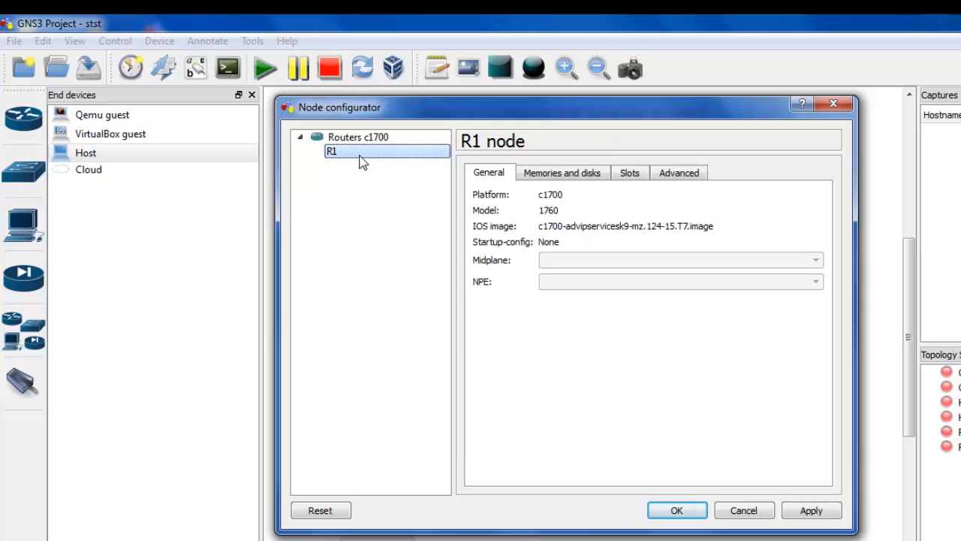
click(629, 172)
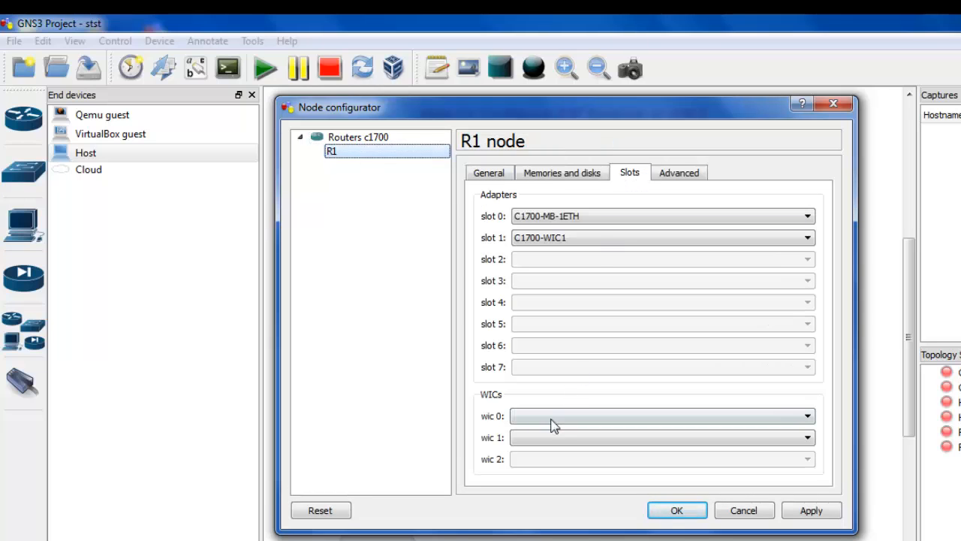
click(553, 417)
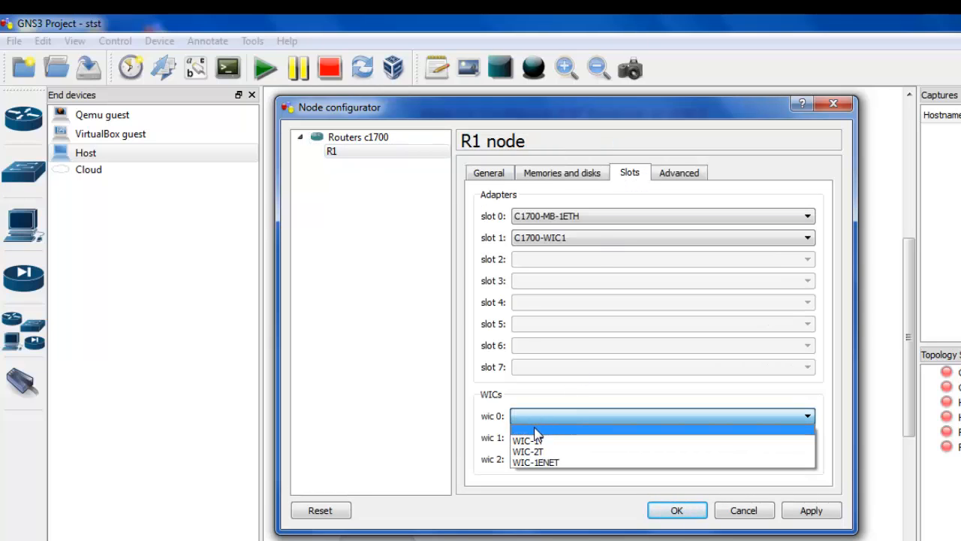
click(541, 441)
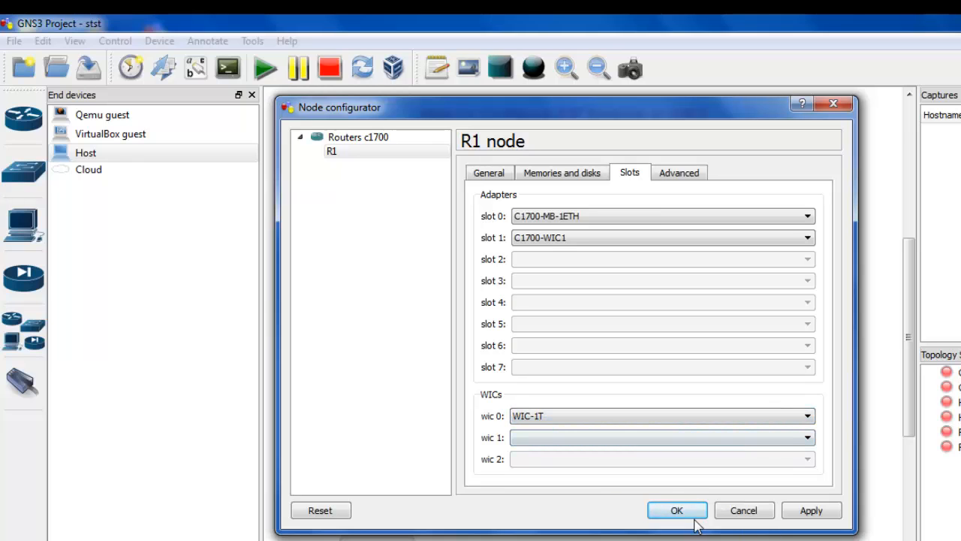
click(690, 518)
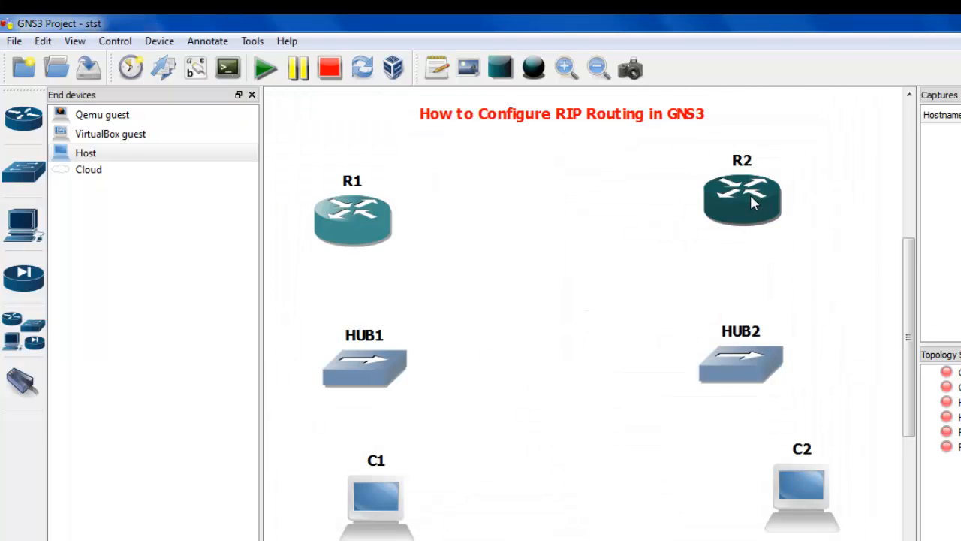
Configure router R2 with a WIC-1T serial card in wic 0.
right_click(750, 195)
click(772, 208)
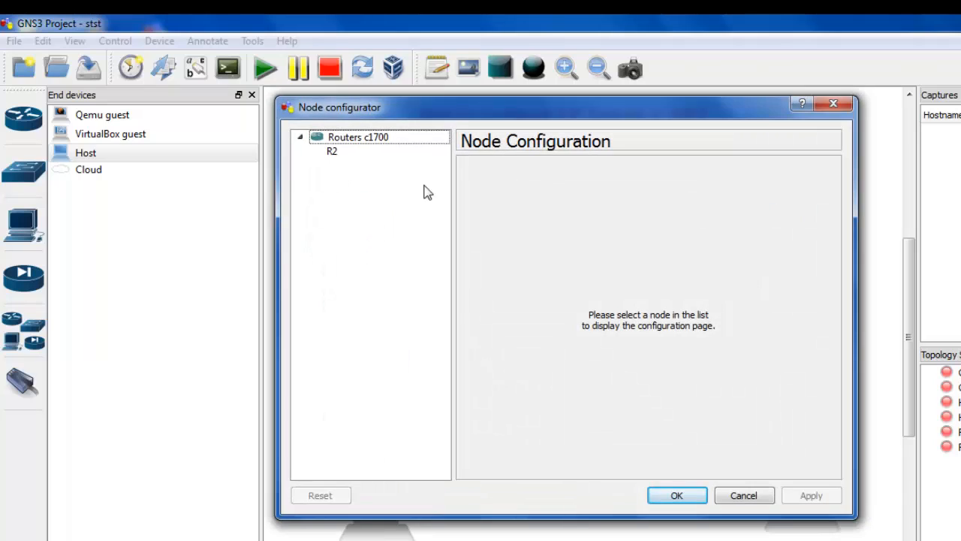
click(332, 151)
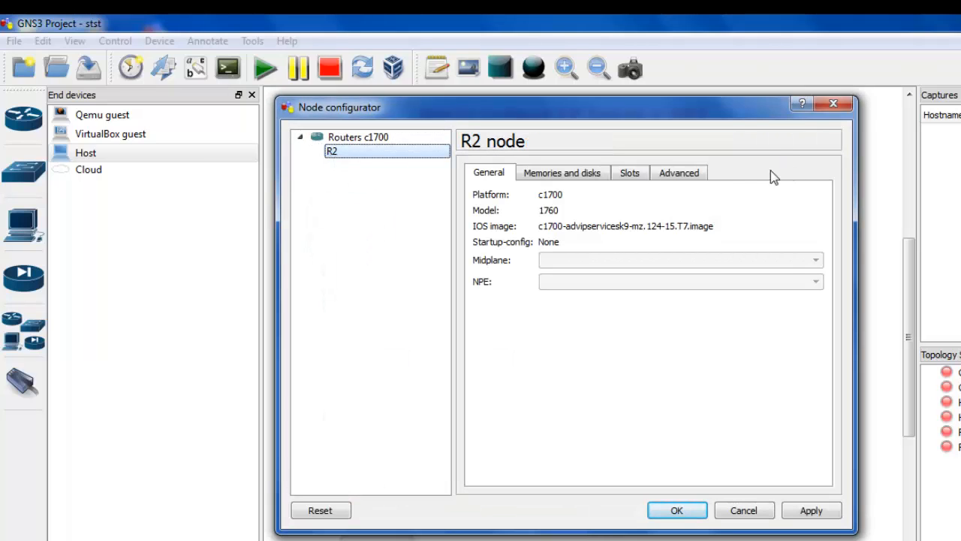
click(631, 174)
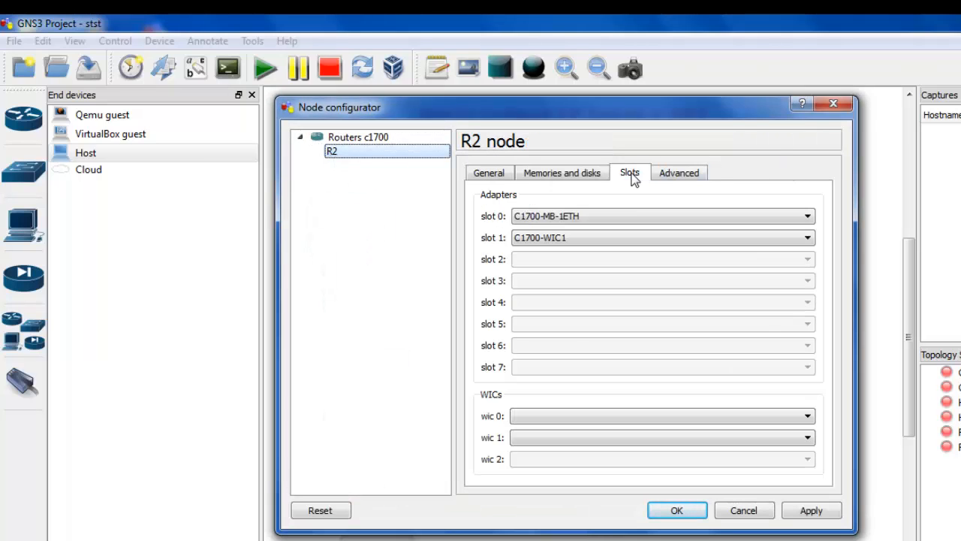
click(540, 419)
click(542, 441)
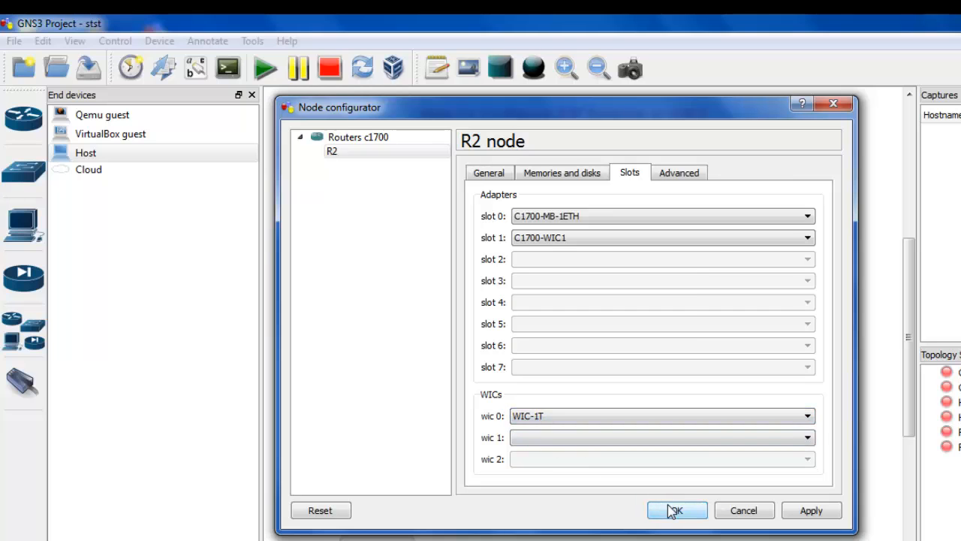
click(673, 510)
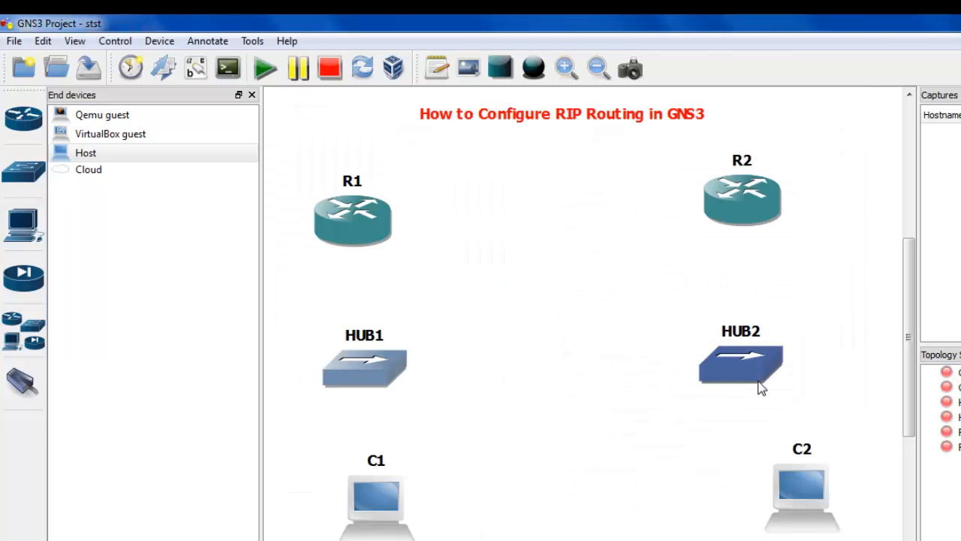
Shift HUB2 slightly right and host C2 slightly left so they line up better.
drag(729, 374, 751, 371)
drag(798, 509, 790, 509)
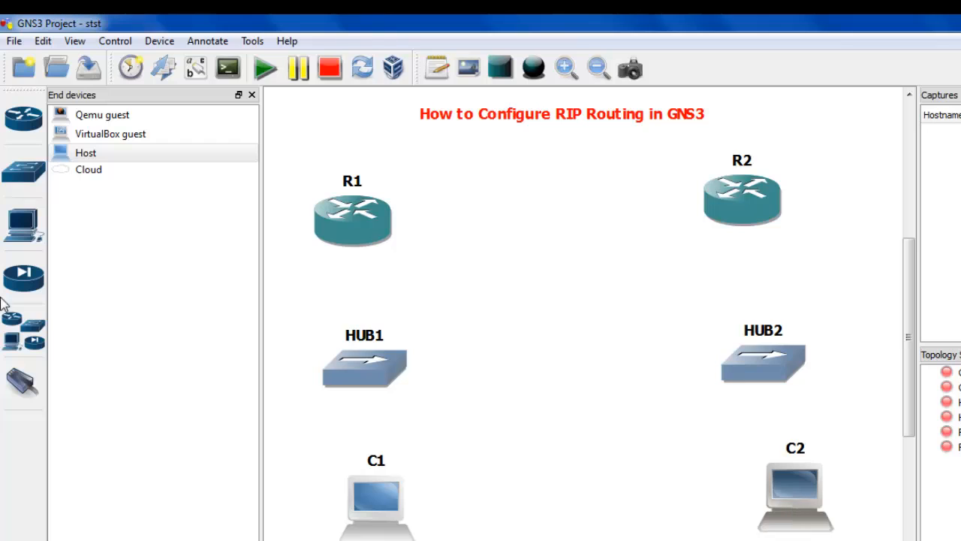
Link R1's s0/0 serial interface to R2's s0/0 serial interface.
click(23, 385)
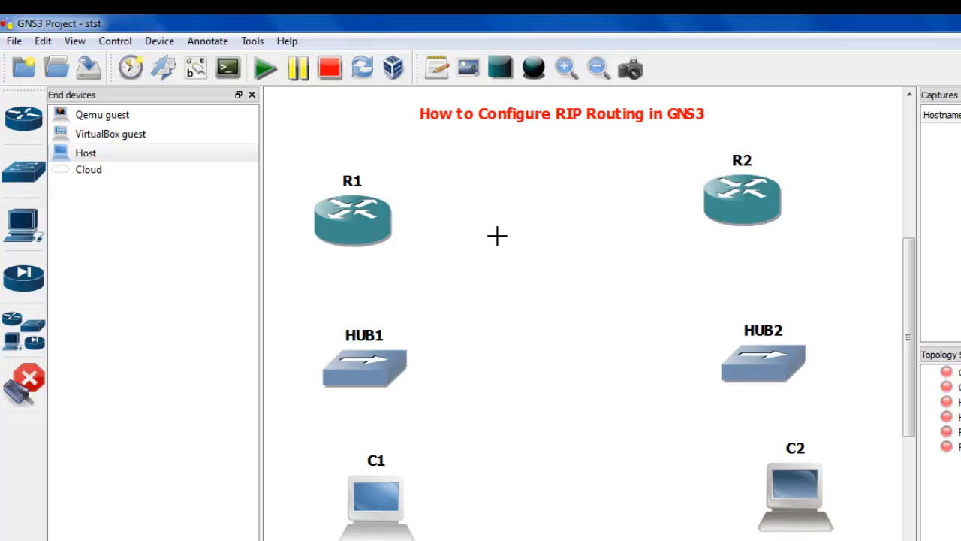
click(344, 220)
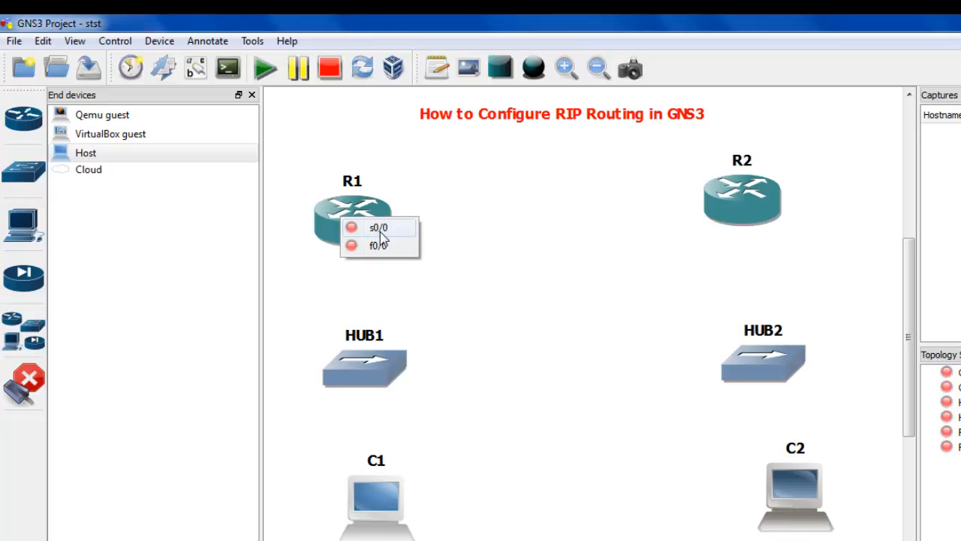
click(381, 235)
click(751, 208)
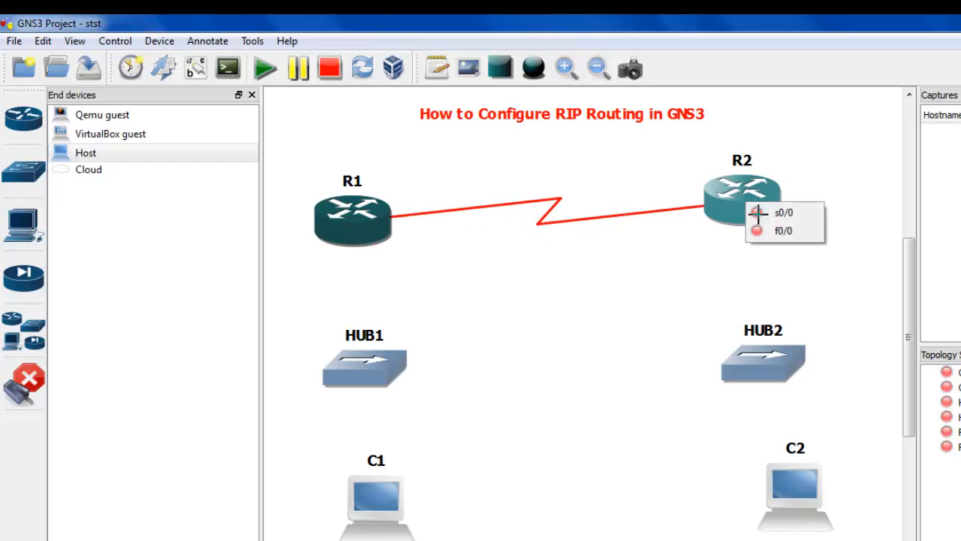
click(761, 214)
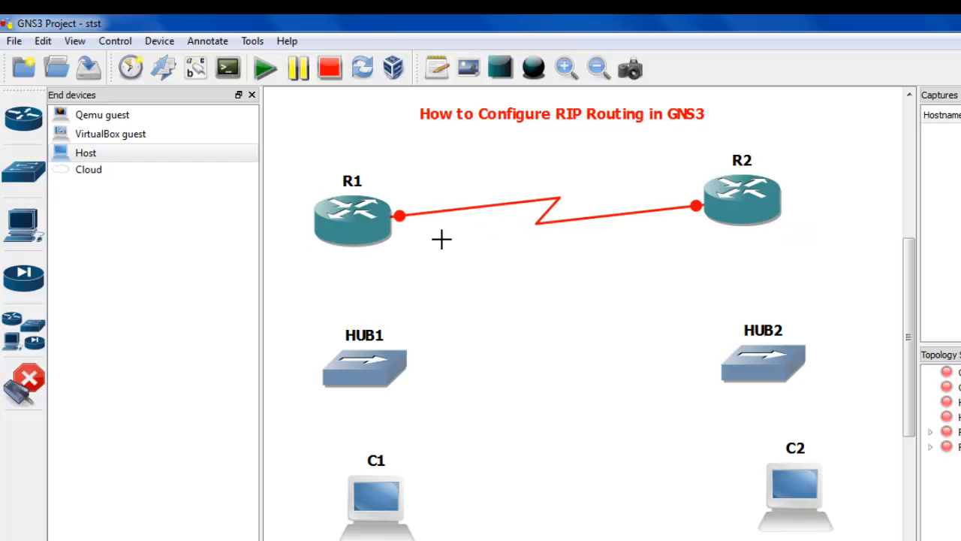
Link R1's f0/0 interface to port 1 of HUB1.
click(360, 235)
click(365, 251)
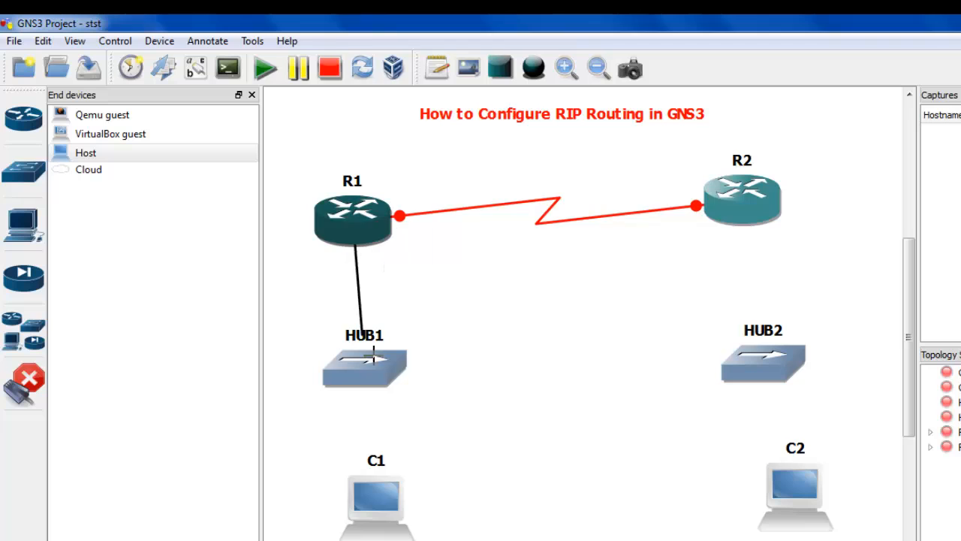
click(369, 383)
click(368, 384)
Link port 2 of HUB1 to host C1's nio_udp:30000:127.0.0.1:20000 interface.
click(371, 386)
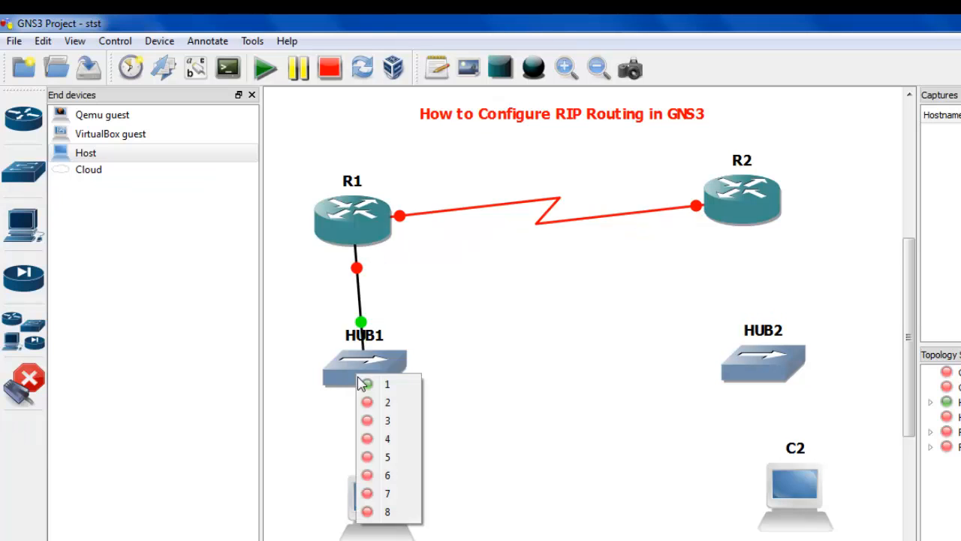
click(372, 402)
click(377, 518)
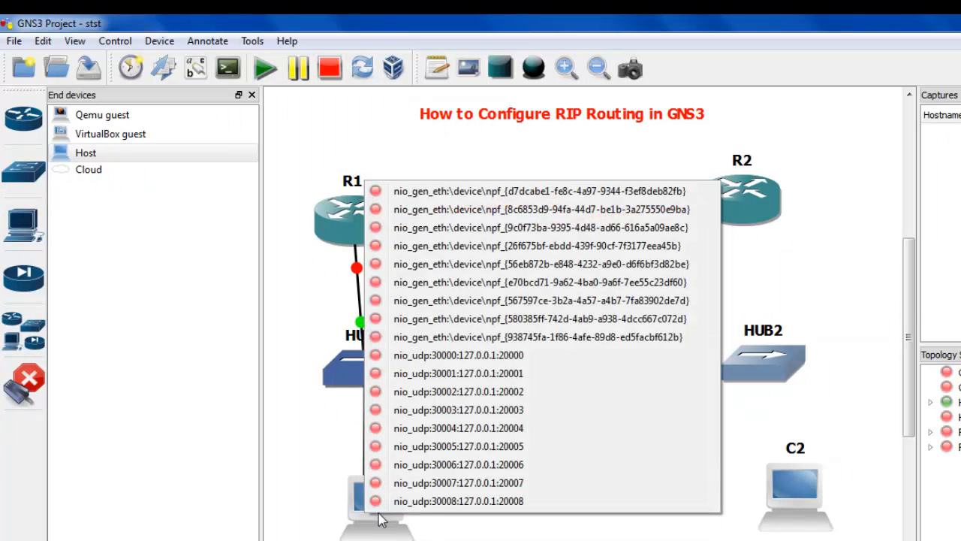
click(456, 362)
Link R2's f0/0 interface to port 1 of HUB2.
click(753, 204)
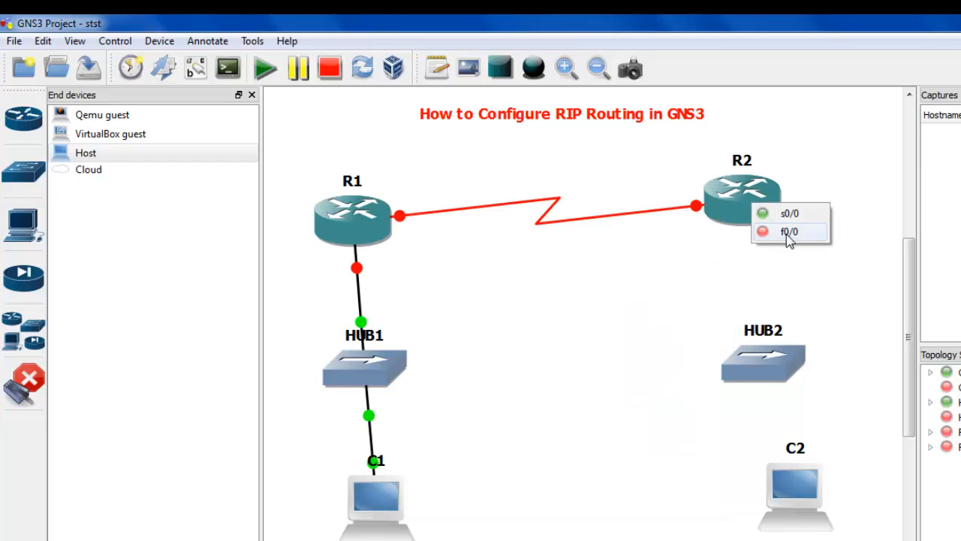
click(788, 233)
click(760, 368)
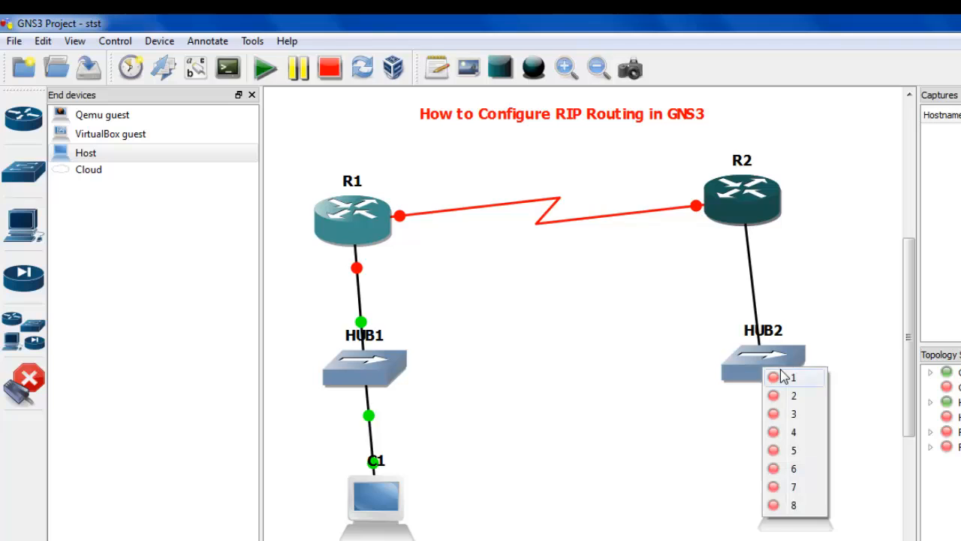
click(787, 377)
Link a free port of HUB2 to one of host C2's nio_udp interfaces.
click(793, 382)
click(777, 395)
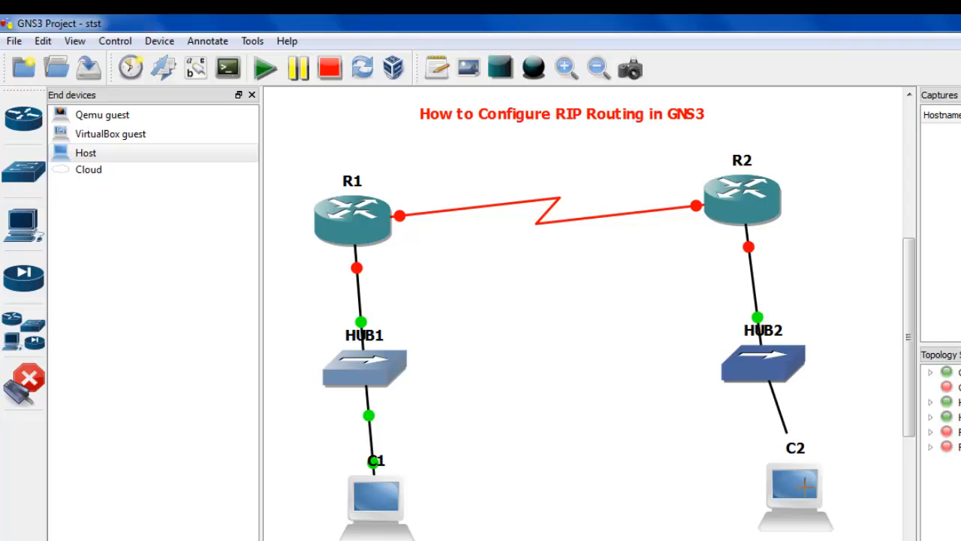
click(801, 513)
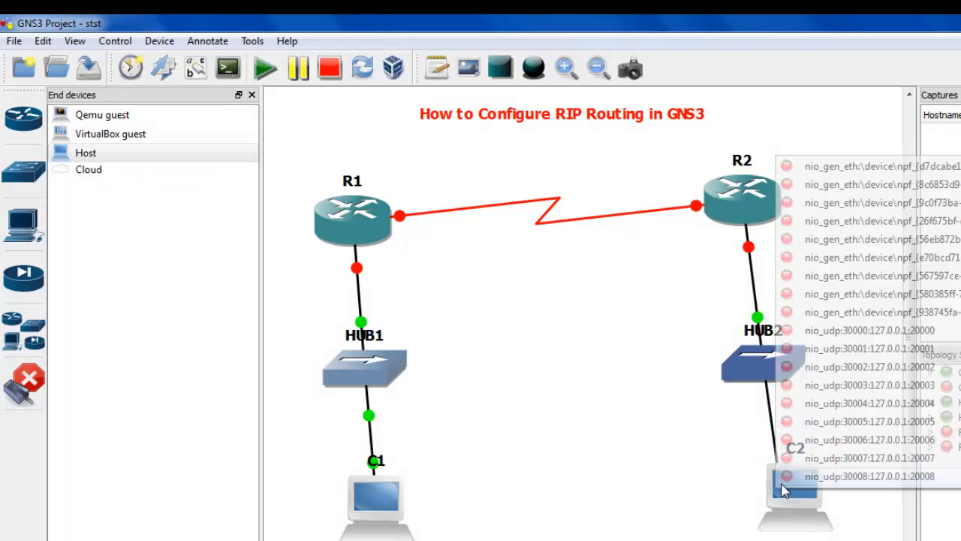
click(880, 364)
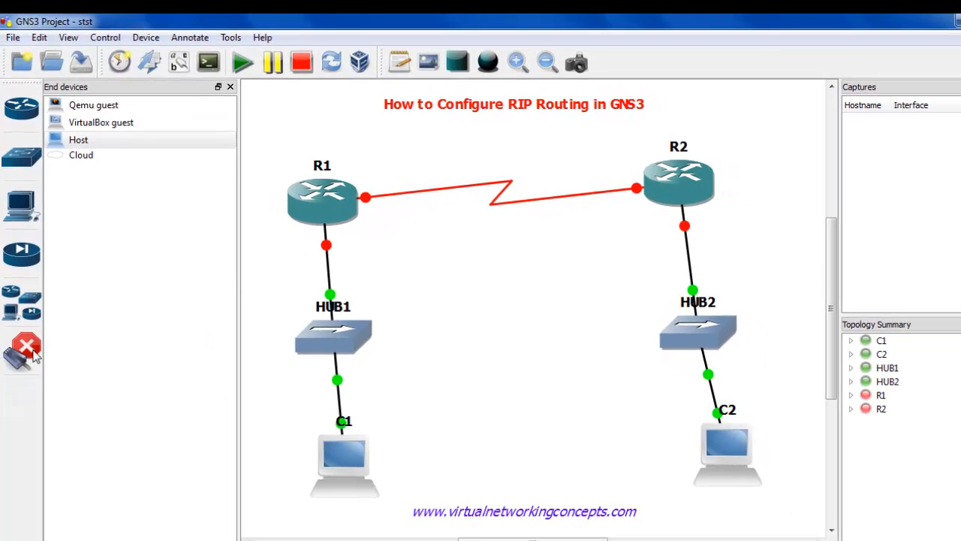
Stop adding links, then move host C2 directly beneath HUB2 and nudge R1 slightly upward.
click(31, 389)
drag(724, 451, 698, 454)
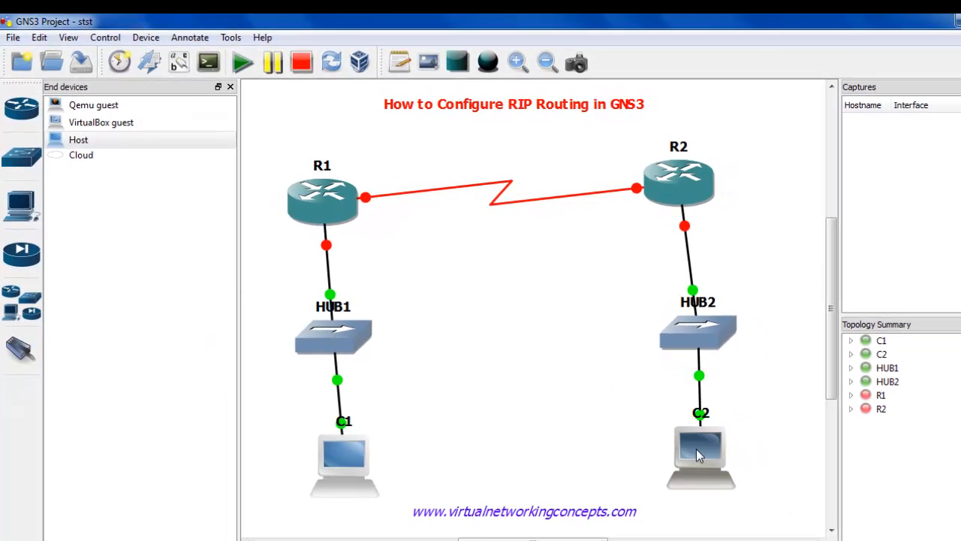
drag(346, 207, 348, 202)
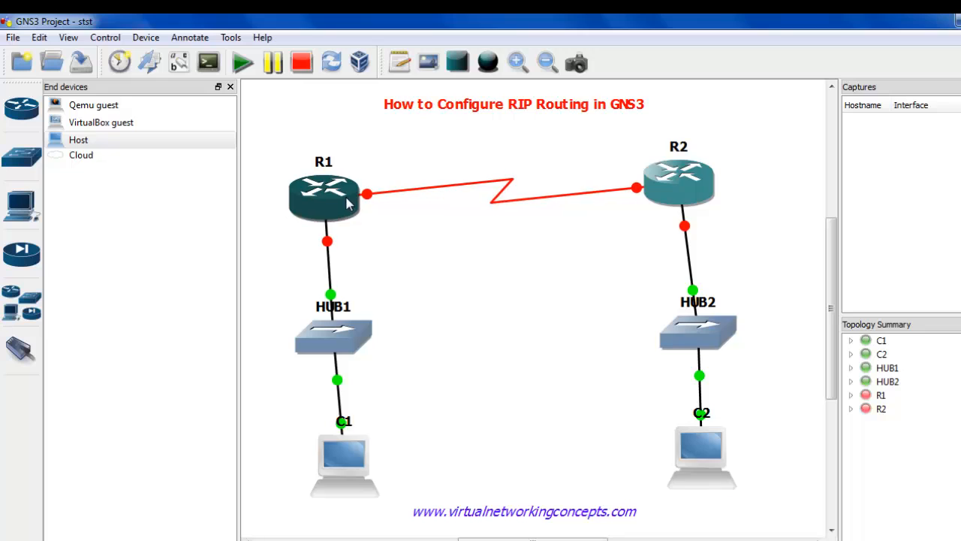
Hide the End devices list to give the topology more room.
click(230, 87)
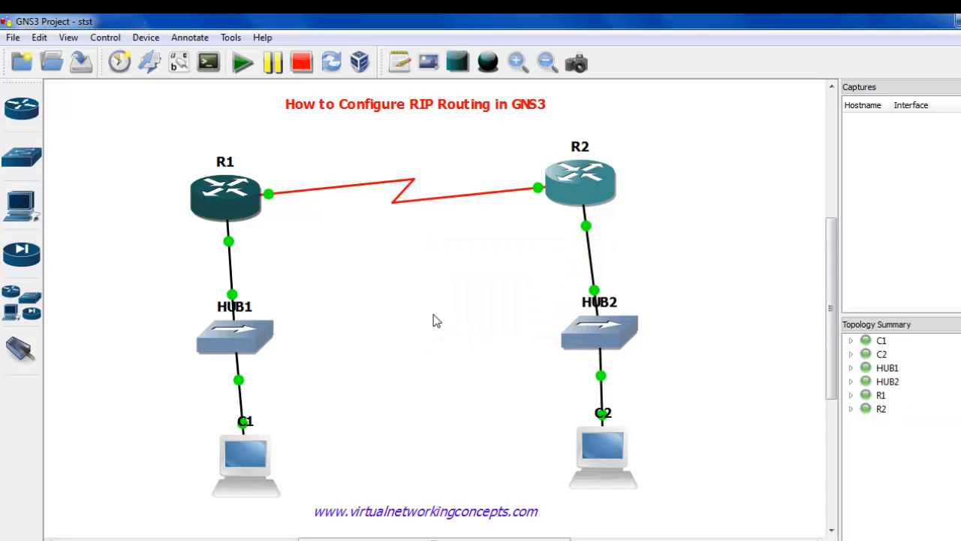
Align host C1 directly beneath HUB1 and add the note 192.168.2.1 beside R1's end of the serial link.
drag(229, 472, 220, 471)
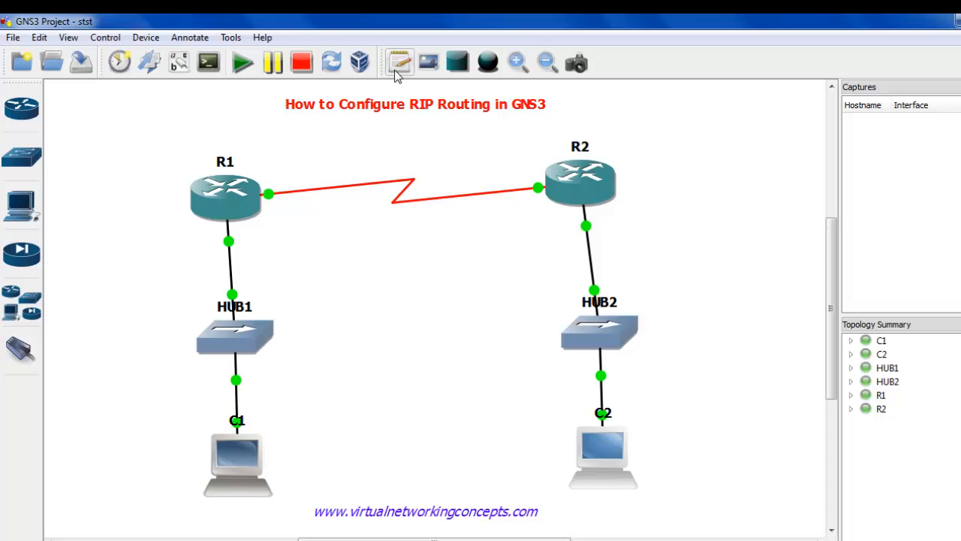
click(280, 184)
text(192)
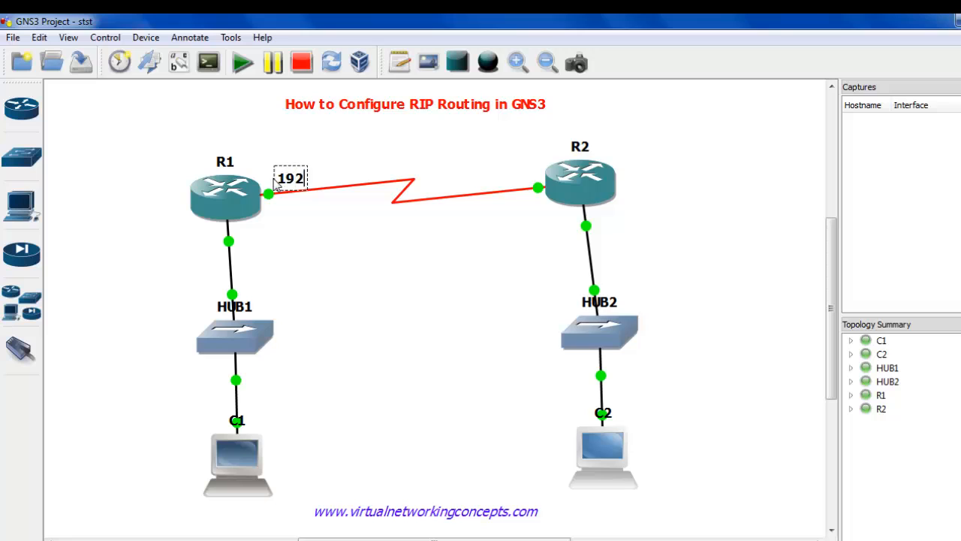
text(.168.2.2)
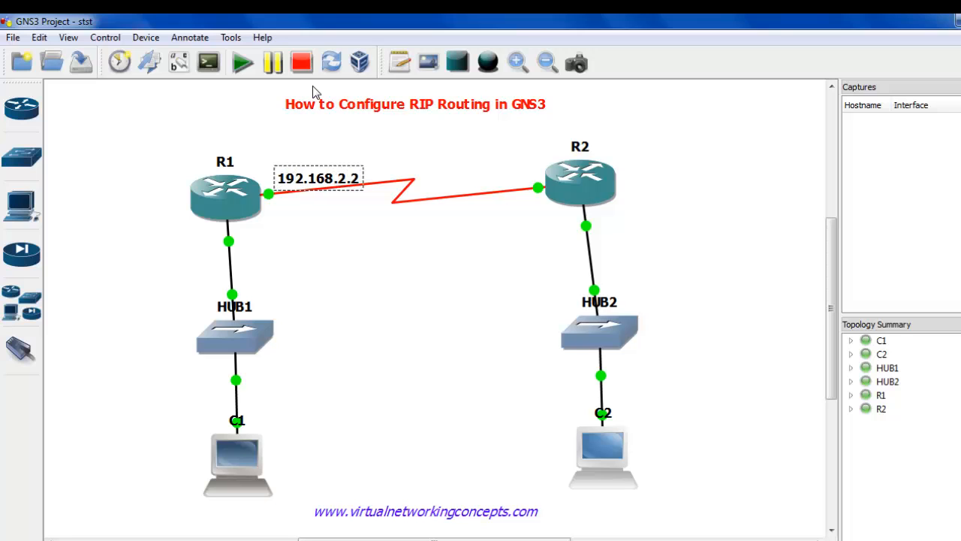
key(BackSpace)
text(1)
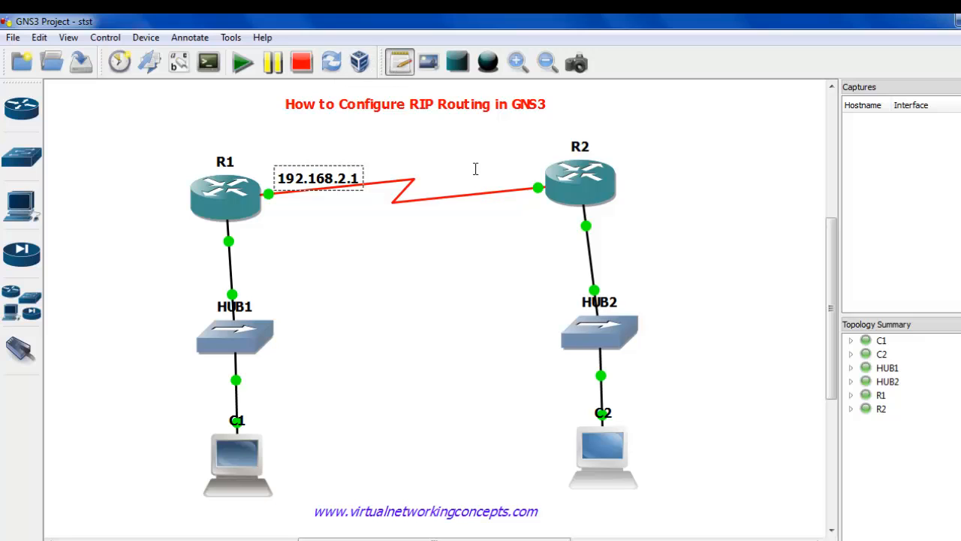
Add the note 192.168.2.2 at R2's end of the serial link and shift it clear of the router.
click(476, 188)
text(192)
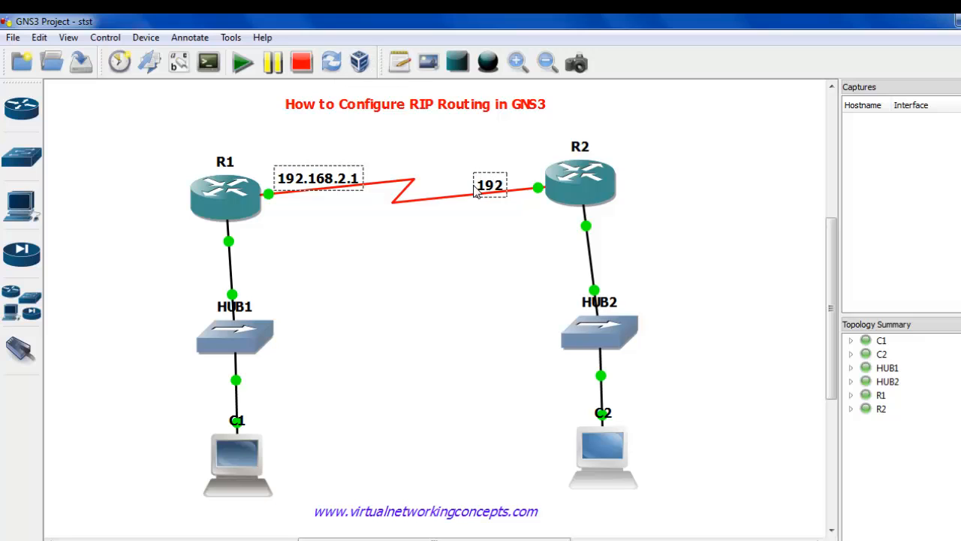
text(.168.2.2)
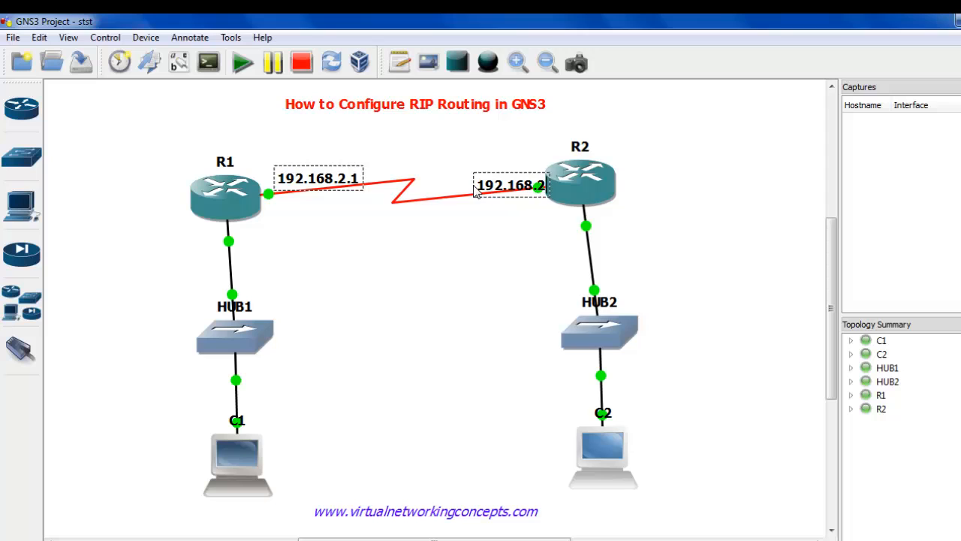
click(501, 272)
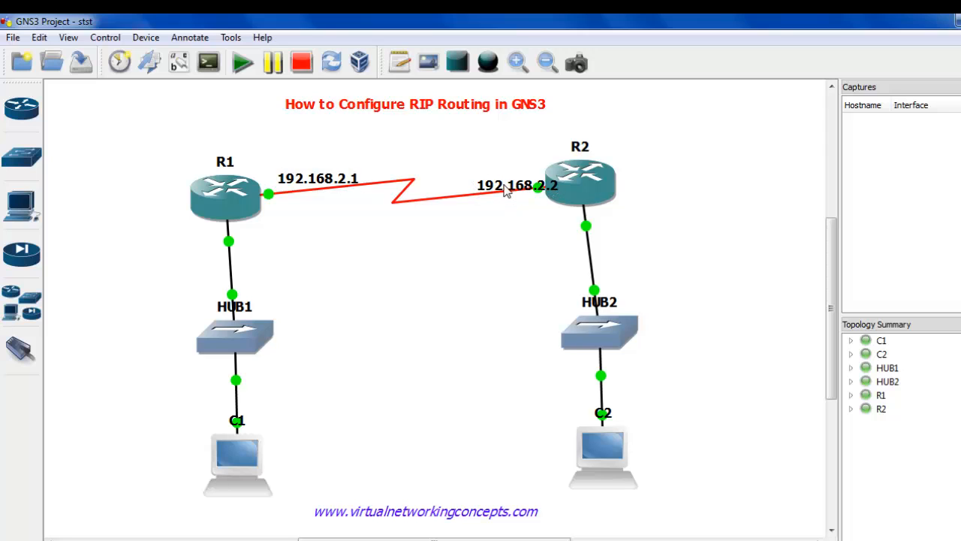
drag(506, 193, 492, 185)
Add the note 192.168.1.1 on the link between R1 and HUB1.
click(399, 63)
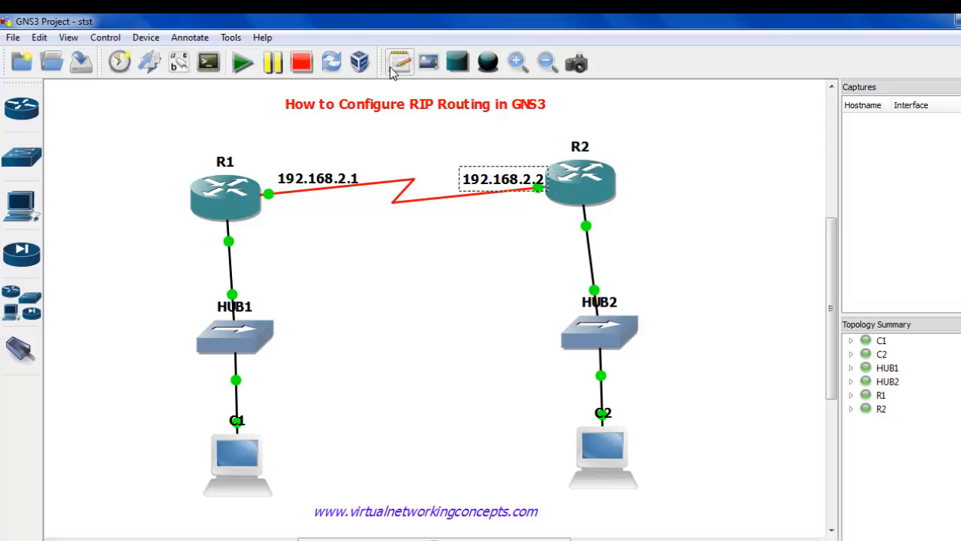
click(196, 263)
text(1)
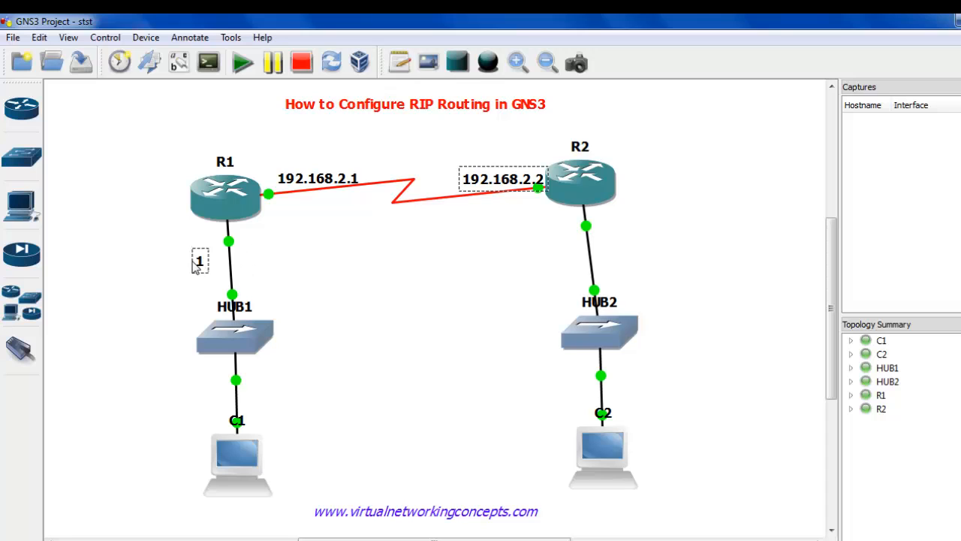
text(92.168.1.1)
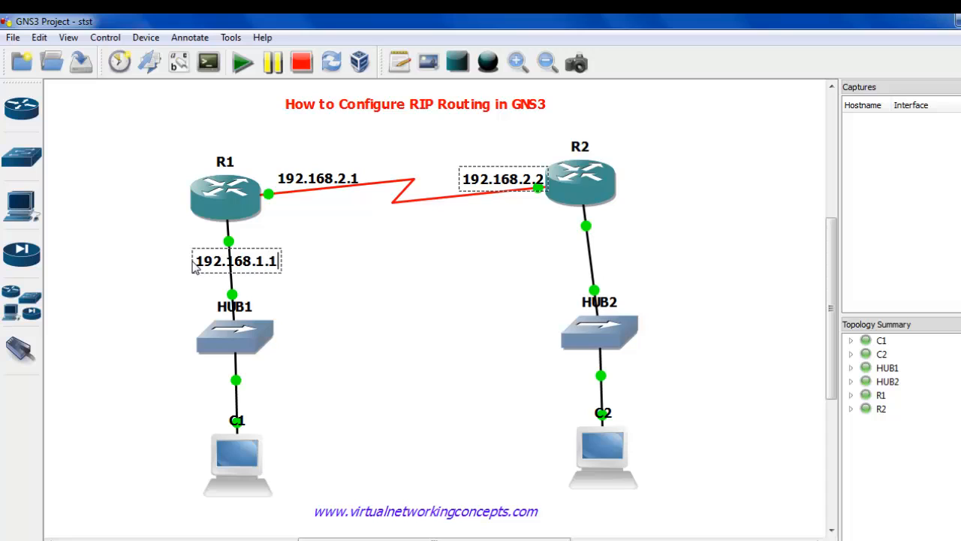
Add the note 192.168.1.2 beneath host C1.
click(399, 62)
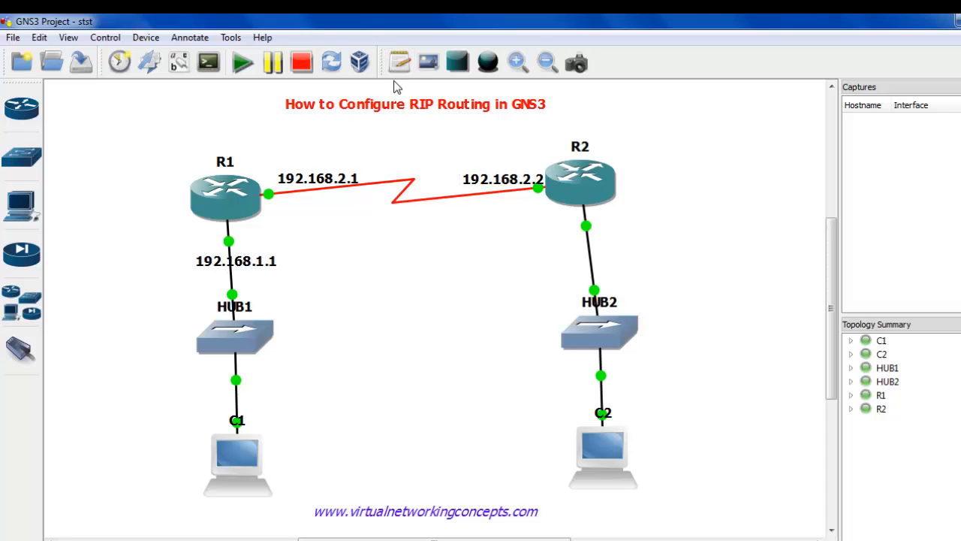
click(213, 517)
text(192.168.1.2)
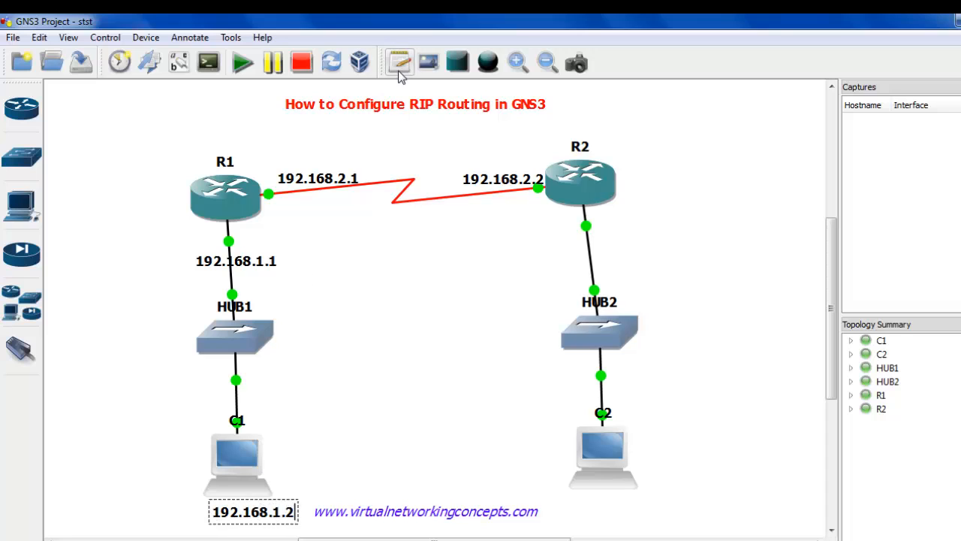
Add the note 192.168.3.1 beside the link between R2 and HUB2, near R2.
click(599, 235)
text(192.16)
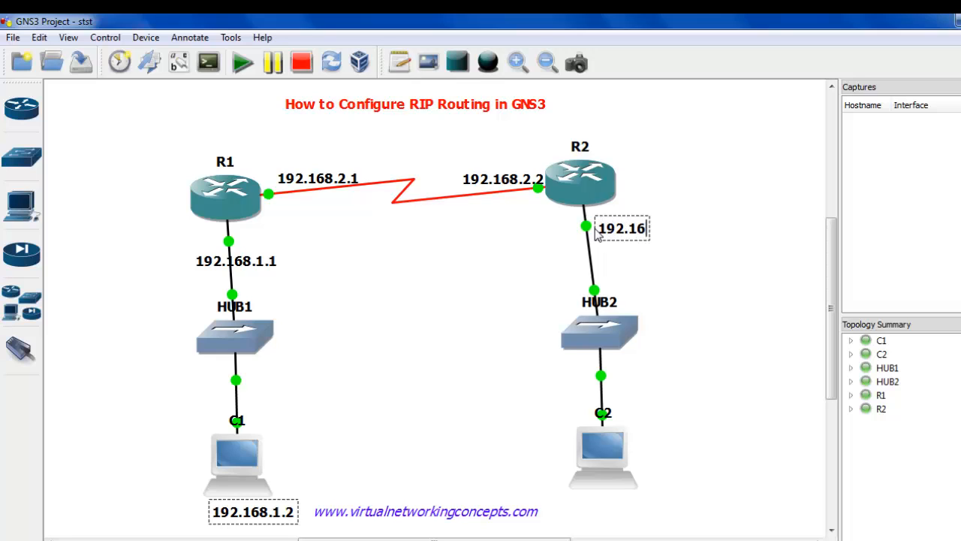
text(8.3.1)
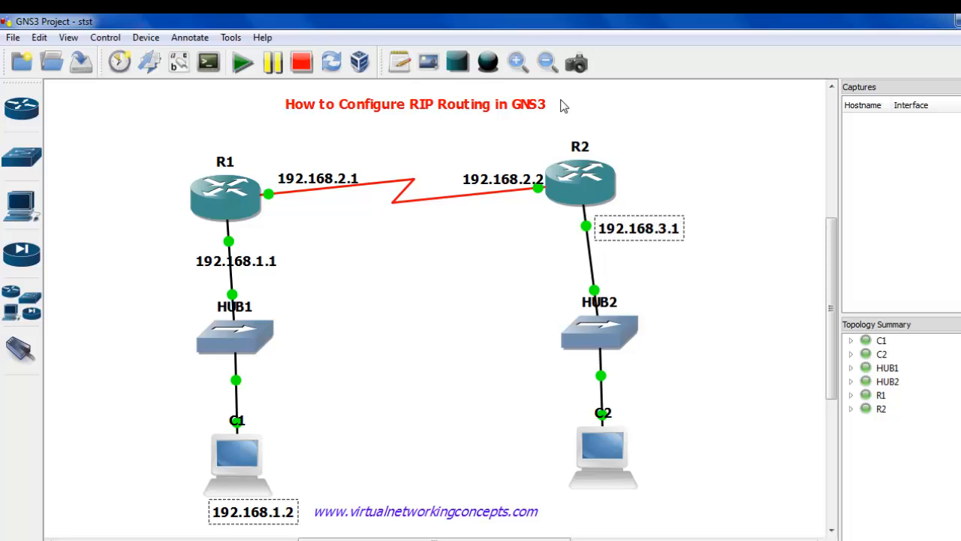
Add the note 192.168.1.3 beneath host C2 and finish the text entry.
click(402, 65)
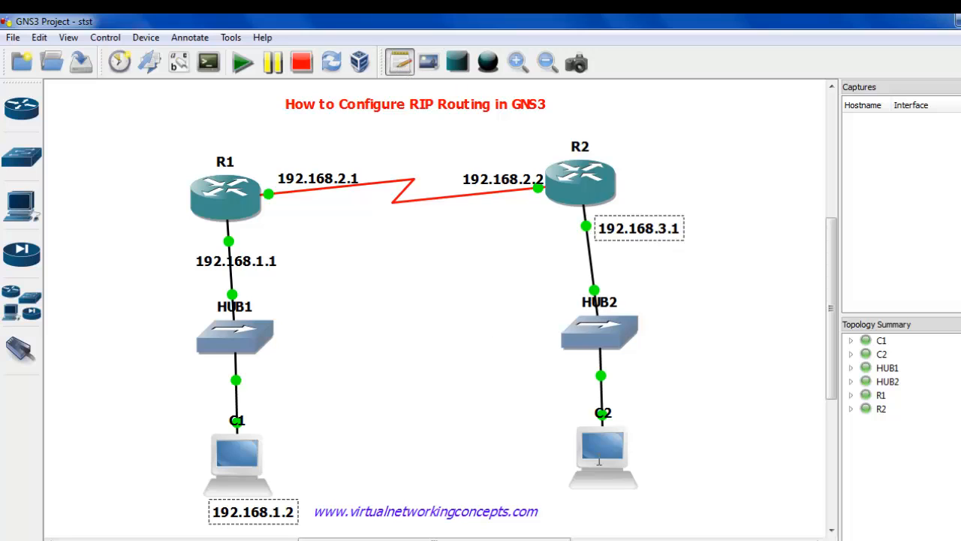
click(599, 517)
text(19)
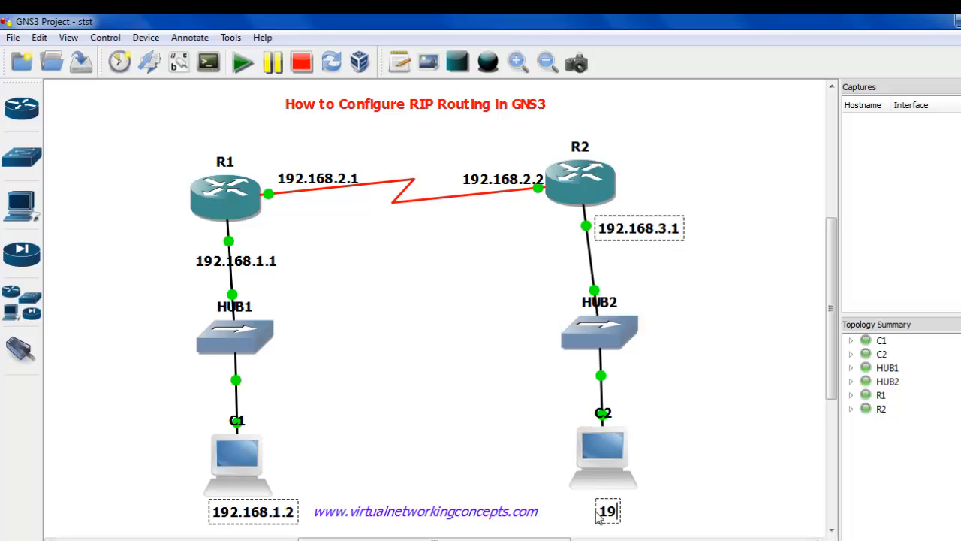
text(2.168.1.3)
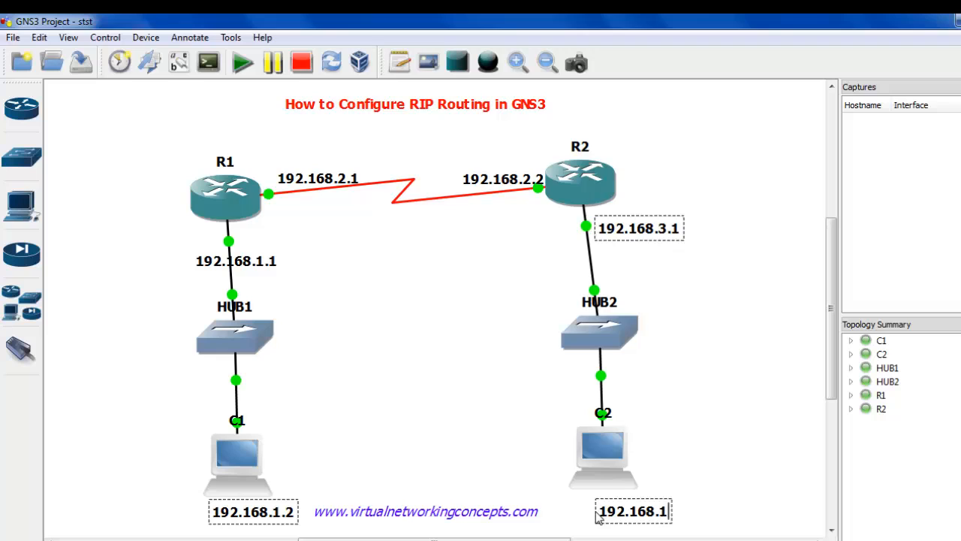
click(678, 437)
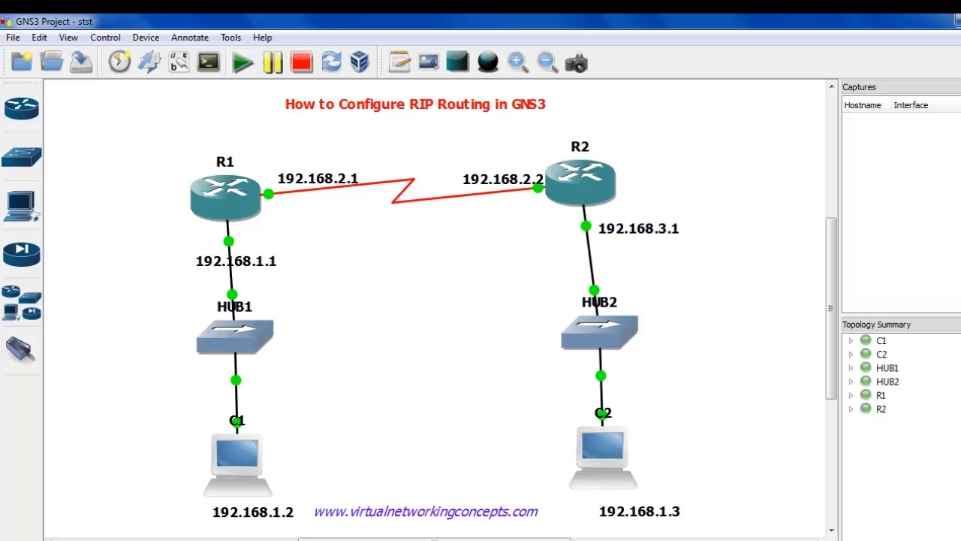
Open R1's console, bring up its prompt and move the window down so both routers stay in view.
right_click(229, 207)
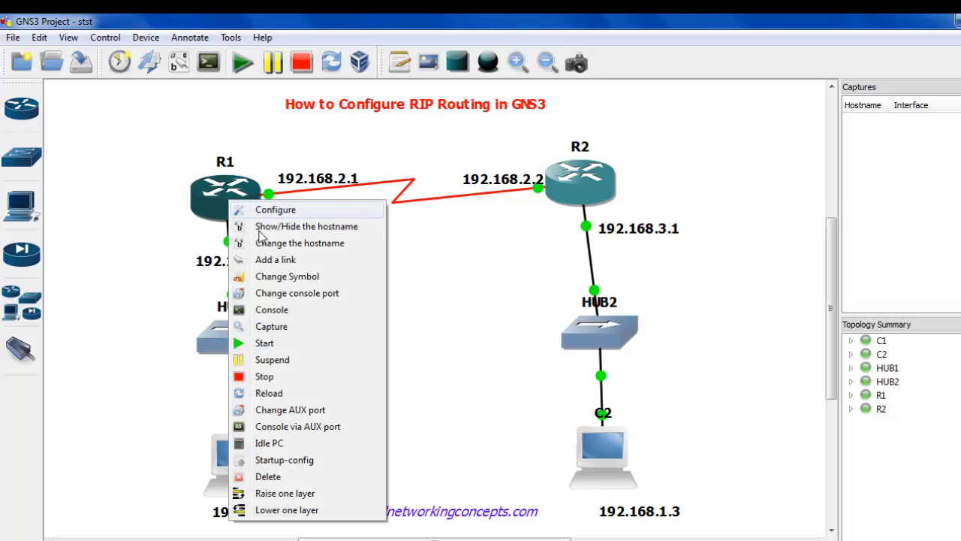
click(288, 311)
key(Return)
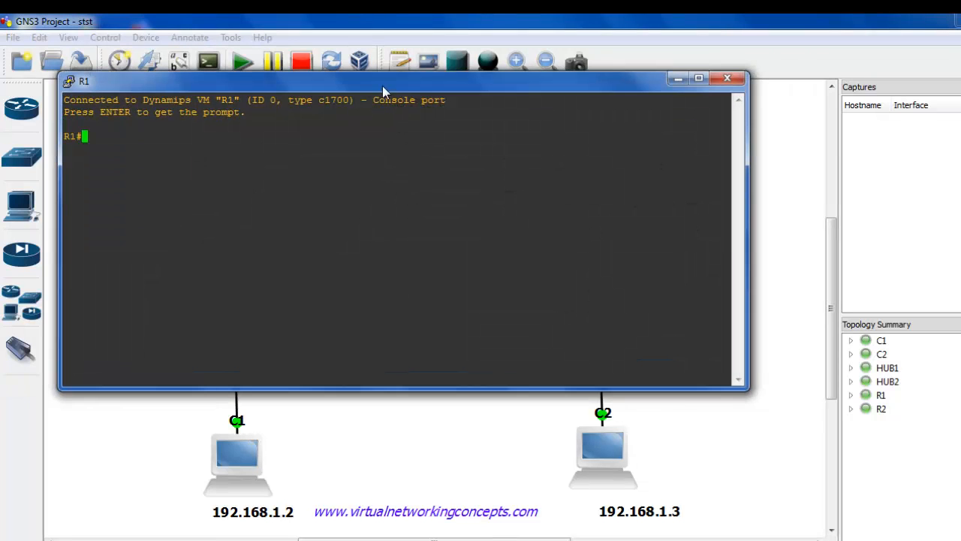
drag(382, 86, 496, 310)
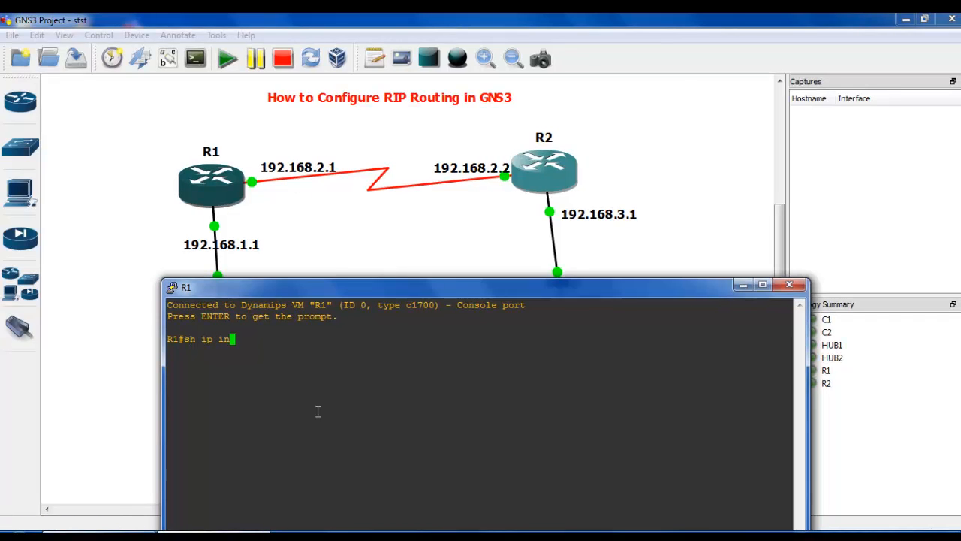
Run sh ip interface brief on R1 and examine the names and status of its FastEthernet and serial interfaces.
key(Tab)
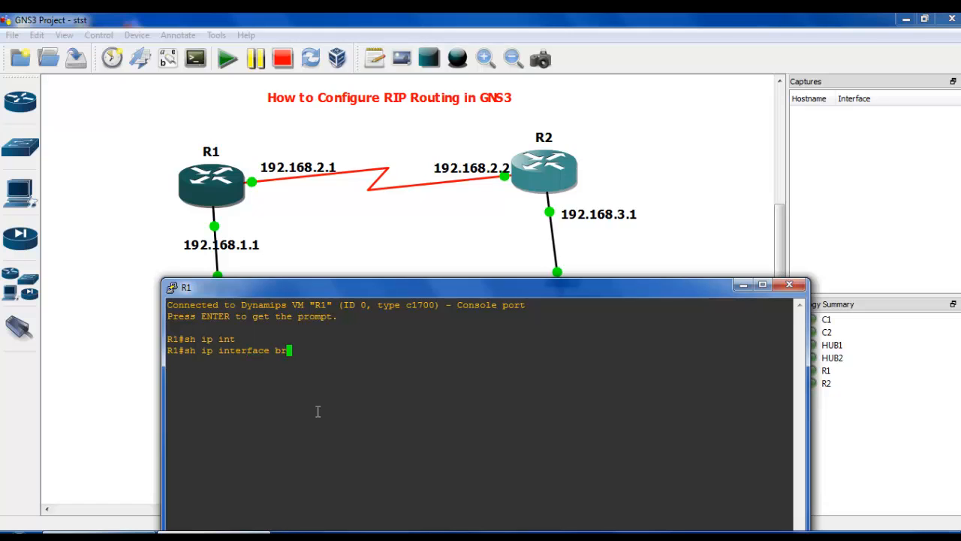
text(br)
key(Tab)
key(Return)
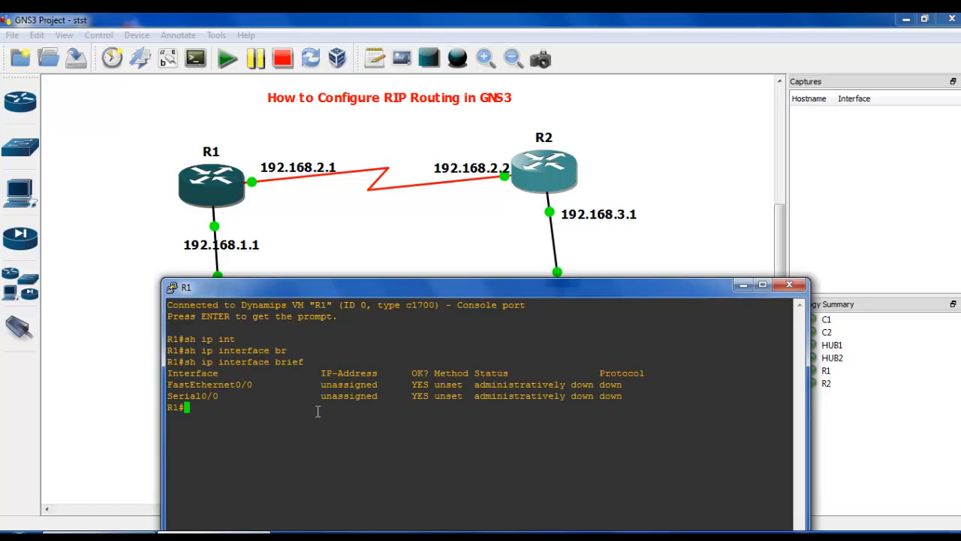
double_click(232, 386)
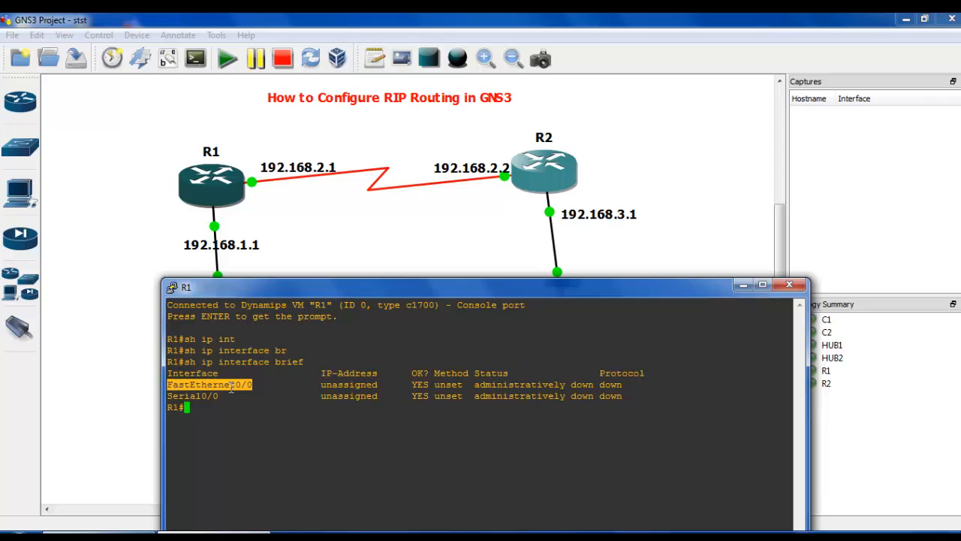
double_click(199, 402)
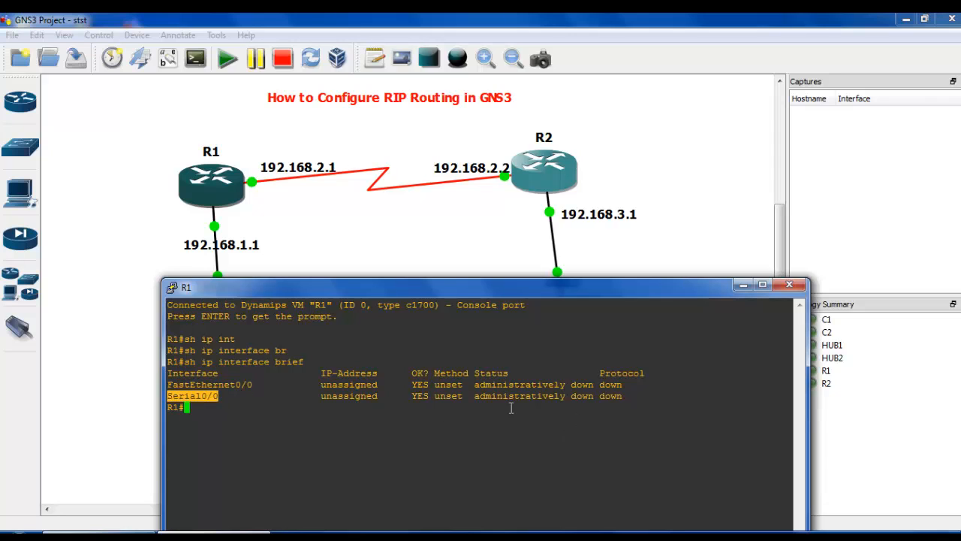
double_click(583, 396)
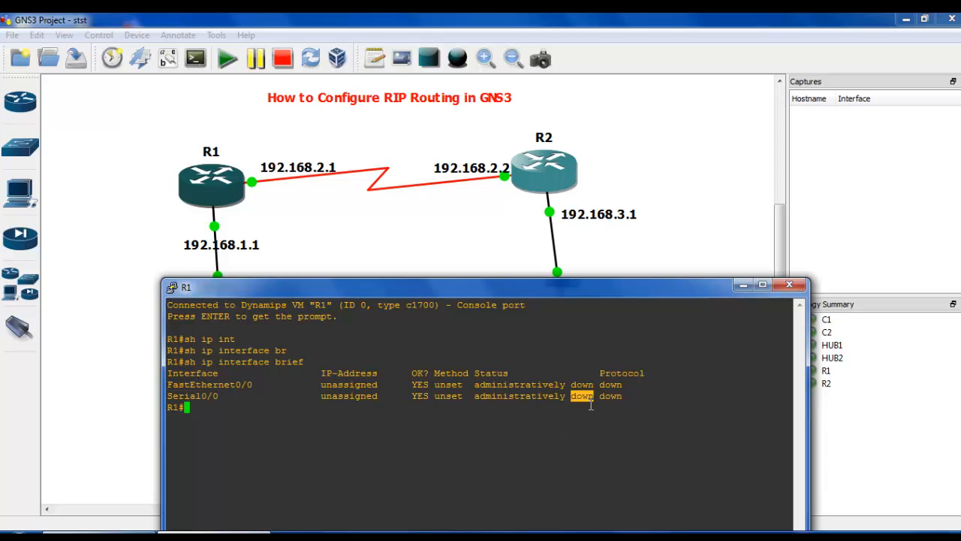
double_click(583, 384)
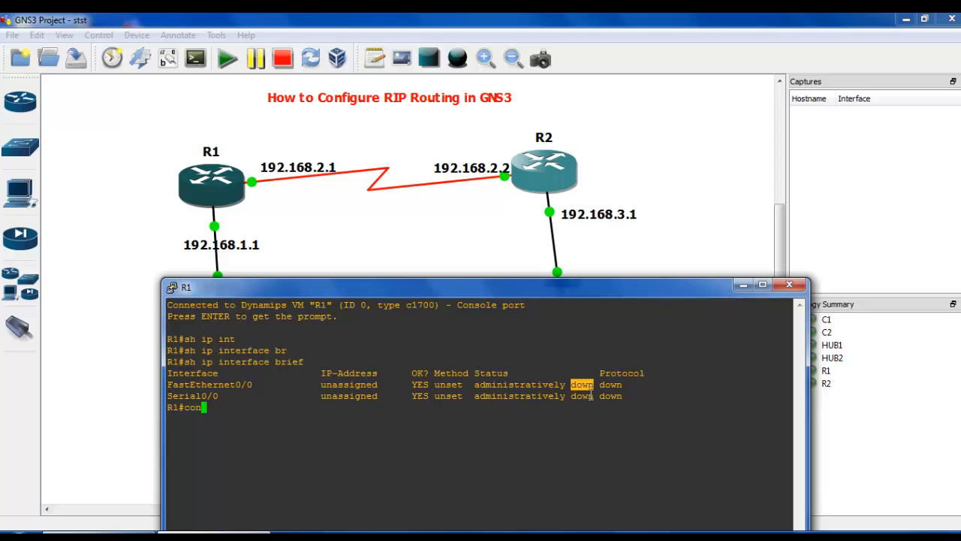
Enter R1's global configuration mode with conf terminal and select interface fastEthernet 0/0.
text(t)
key(Return)
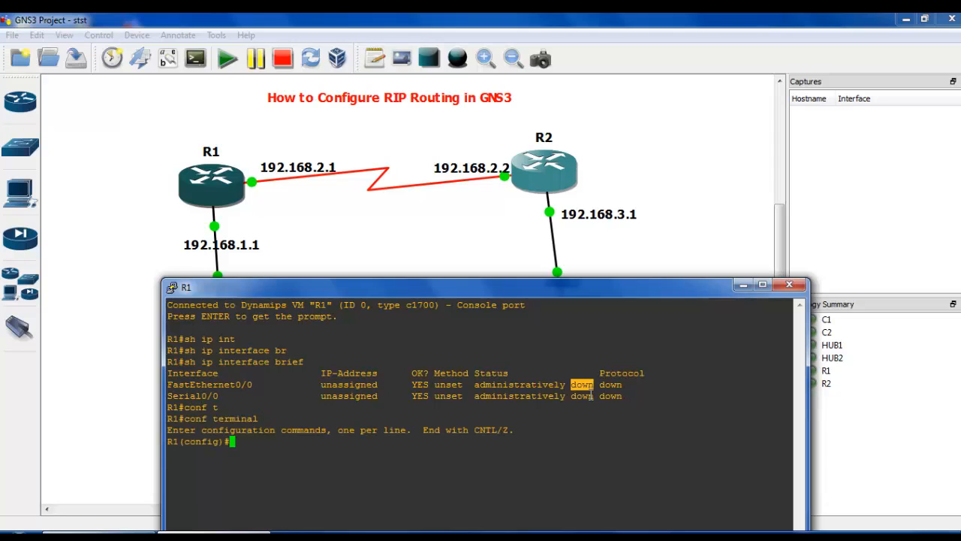
text(int)
key(Tab)
text(f)
key(Tab)
text(0)
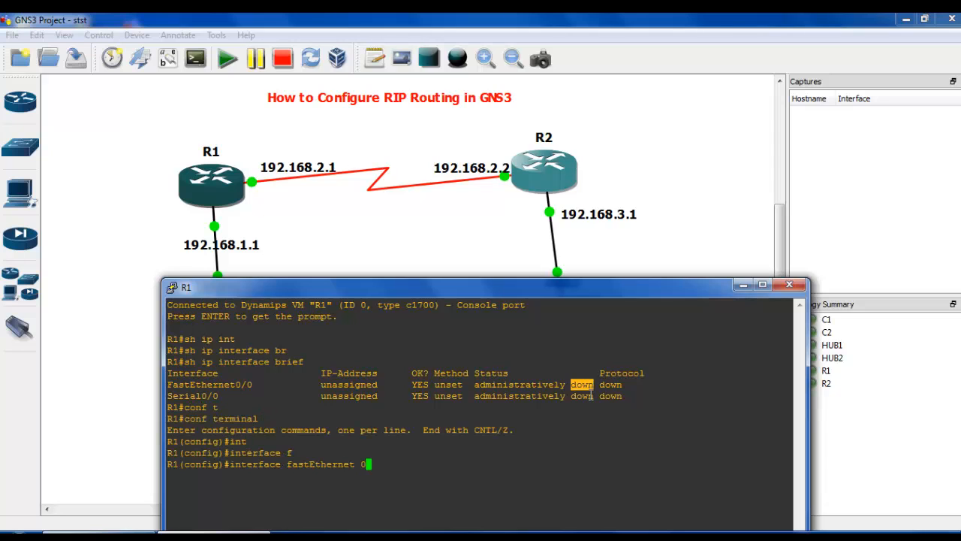
text(/0)
key(Return)
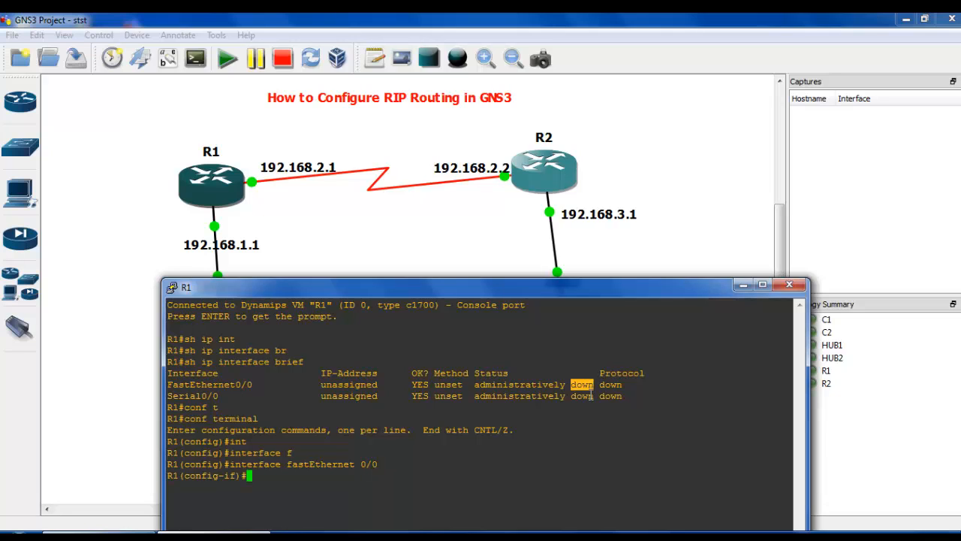
Assign R1's fastEthernet 0/0 the IP address 192.168.1.1 with mask 255.255.255.0, and move the console window up over the topology.
text(ip 192.168.1.1)
text(255.255.255.0)
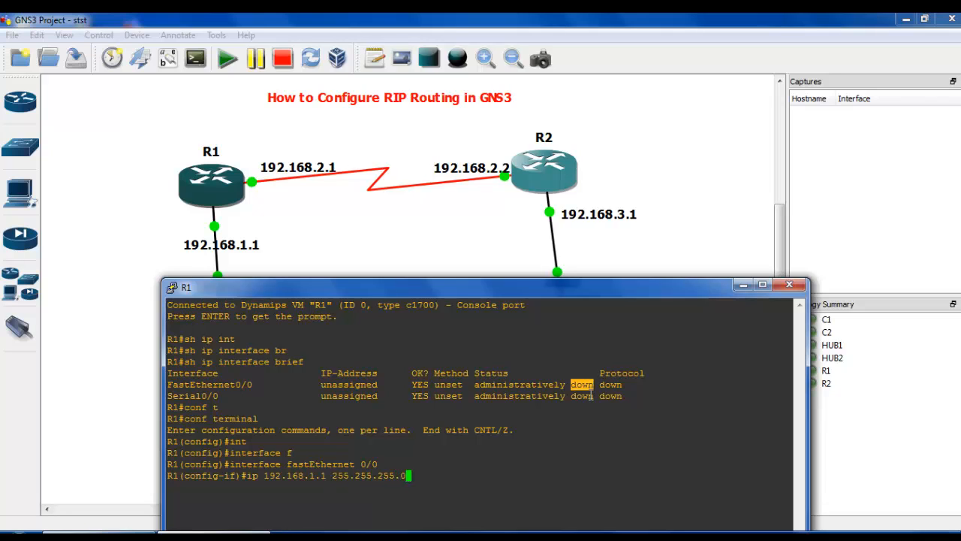
key(Return)
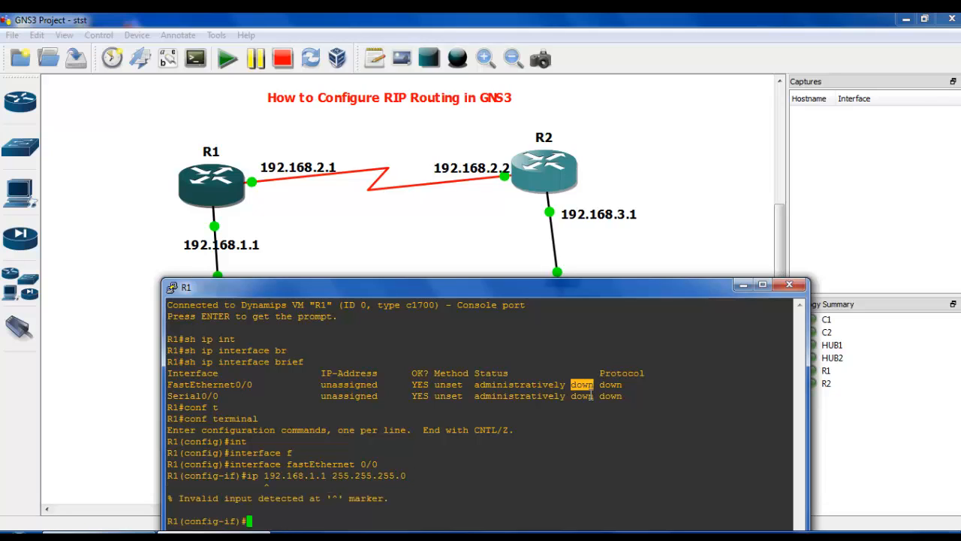
key(Up)
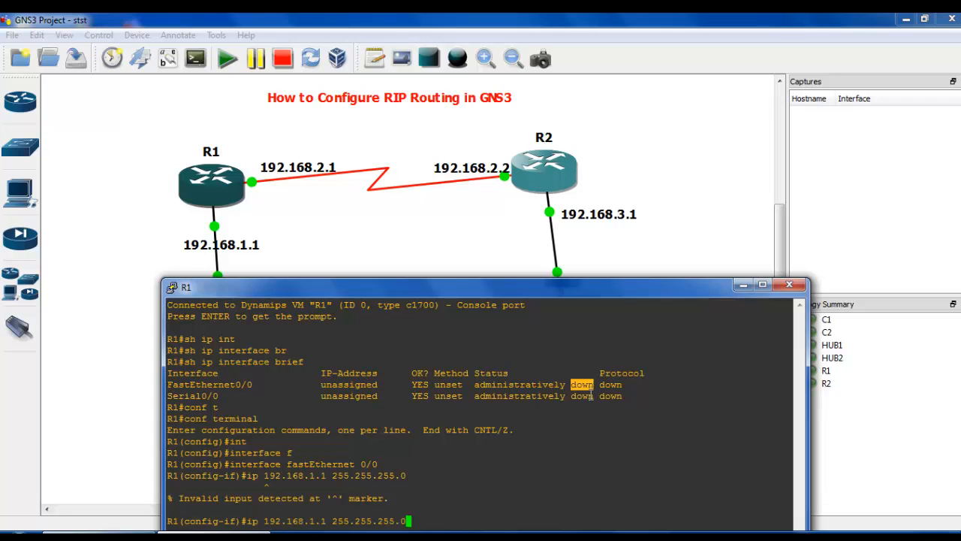
key(Left)
key(Left)
key(Left)
key(Left)
key(Left)
key(Left)
key(Left)
key(Left)
key(Left)
key(Left)
key(Left)
key(Left)
key(Left)
key(Left)
key(Left)
key(Left)
key(Left)
key(Left)
key(Left)
key(Left)
text(address)
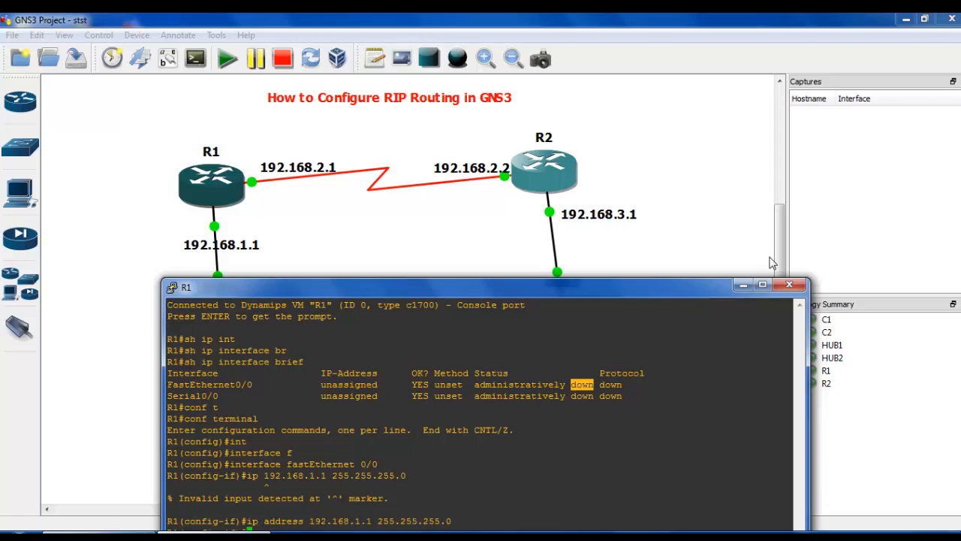
drag(430, 286, 353, 122)
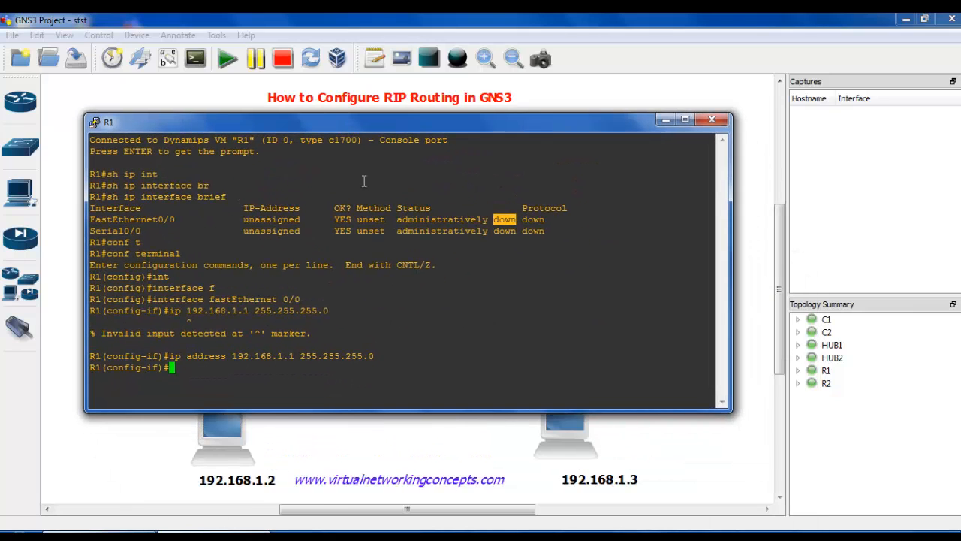
Enable R1's fastEthernet 0/0 with no shutdown and return to global configuration mode.
text(no shu)
key(Tab)
key(Return)
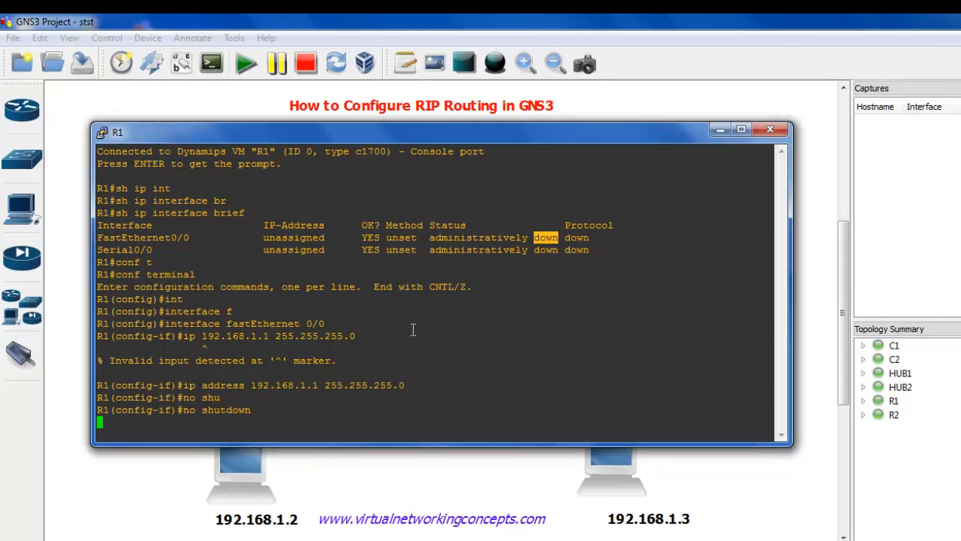
text(exit)
key(Return)
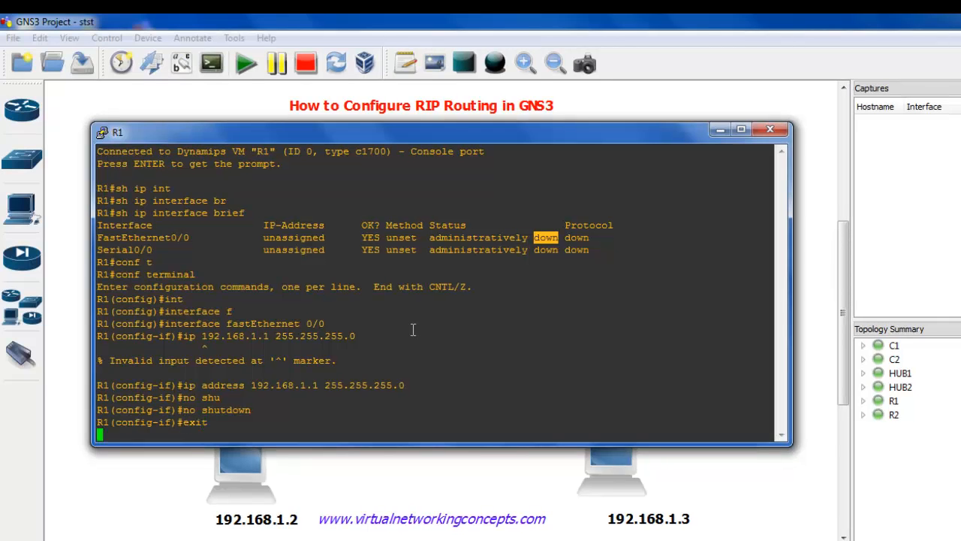
Enter interface configuration mode for serial 0/0 on R1.
text(int)
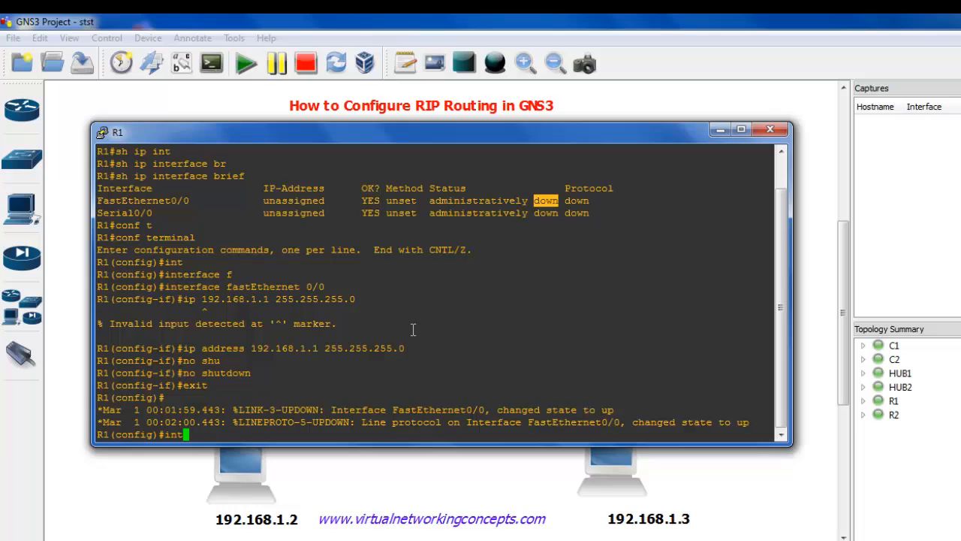
key(Tab)
text(se)
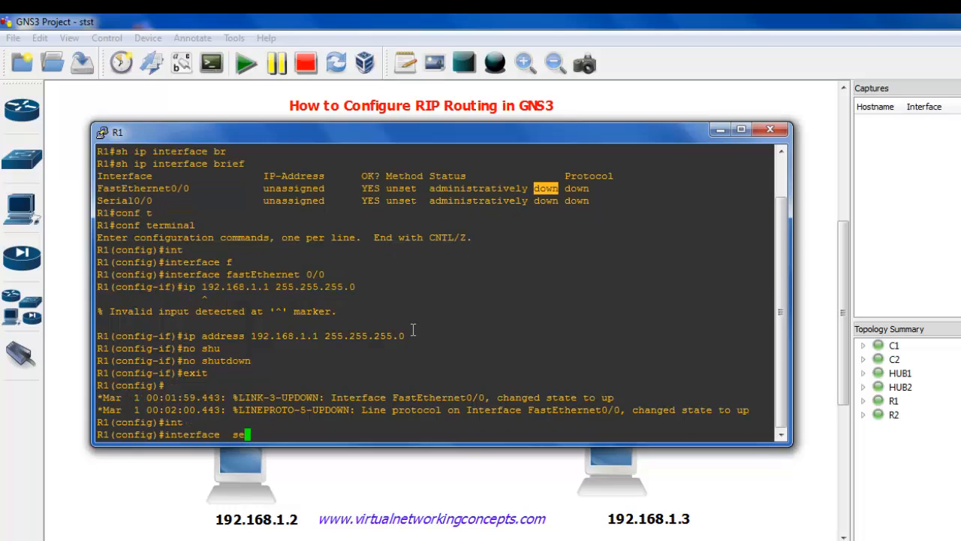
key(Tab)
text(0/0)
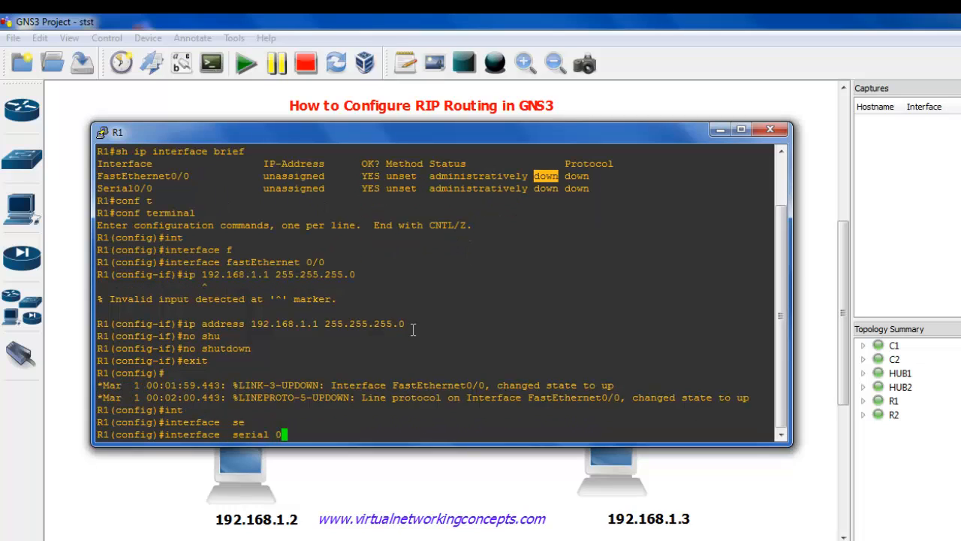
key(Return)
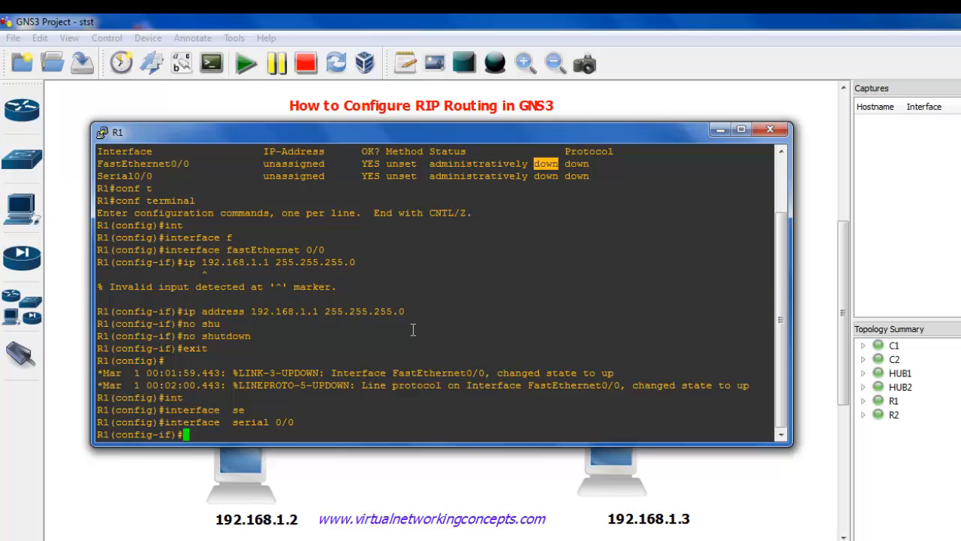
Assign R1's serial 0/0 the IP address 192.168.2.1 with mask 255.255.255.0.
text(ip add)
key(Tab)
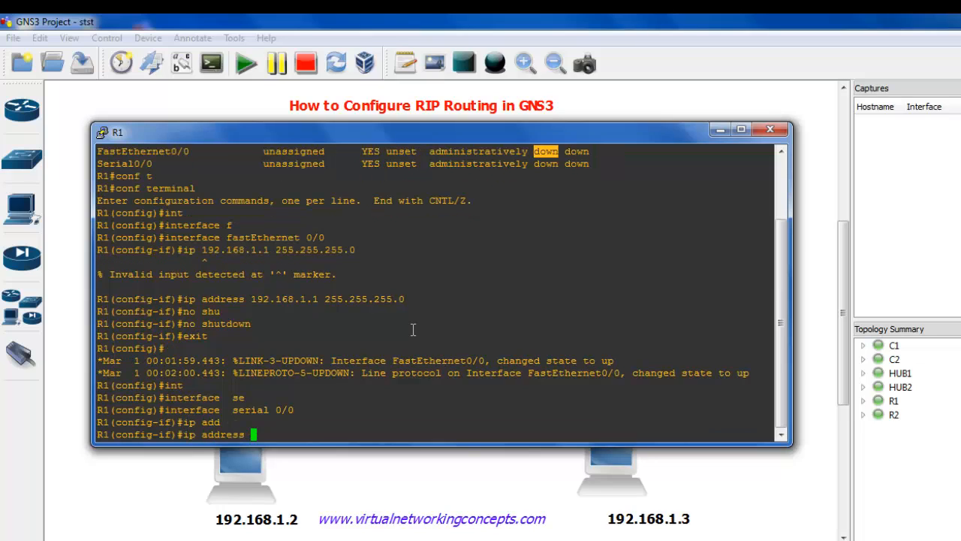
text(192.168.2.2)
key(BackSpace)
key(BackSpace)
text(1 255.255.255.)
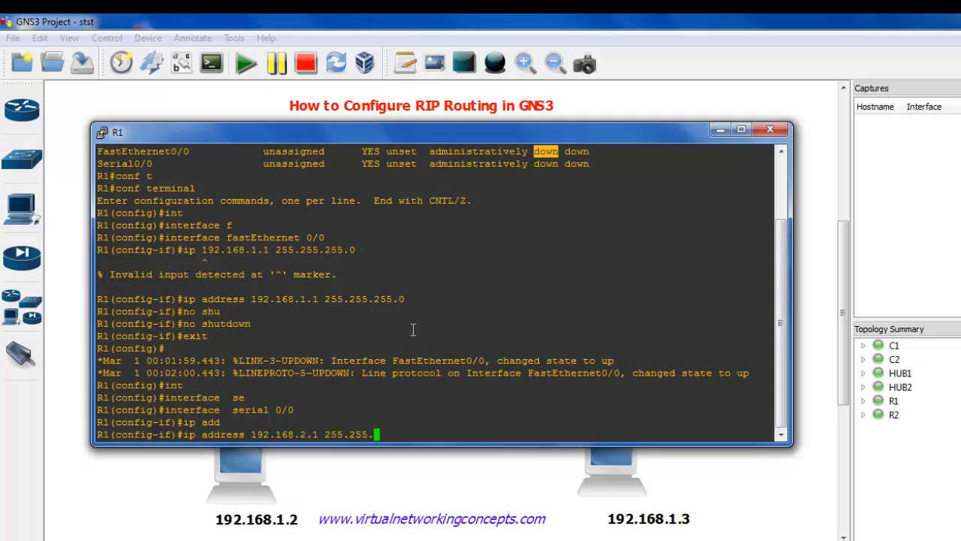
text(0)
key(Return)
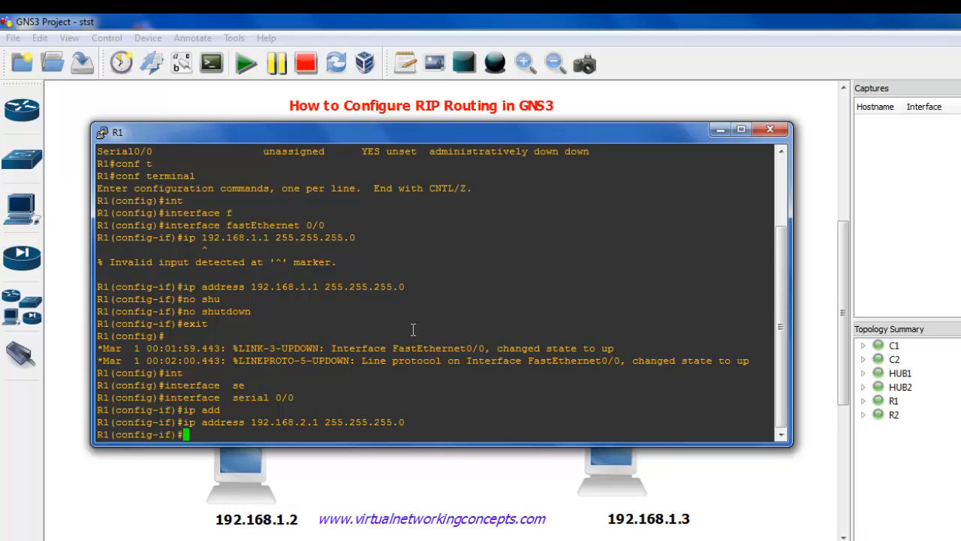
Enable R1's serial 0/0 with no shutdown and exit configuration mode to the privileged prompt.
text(no shu)
key(Tab)
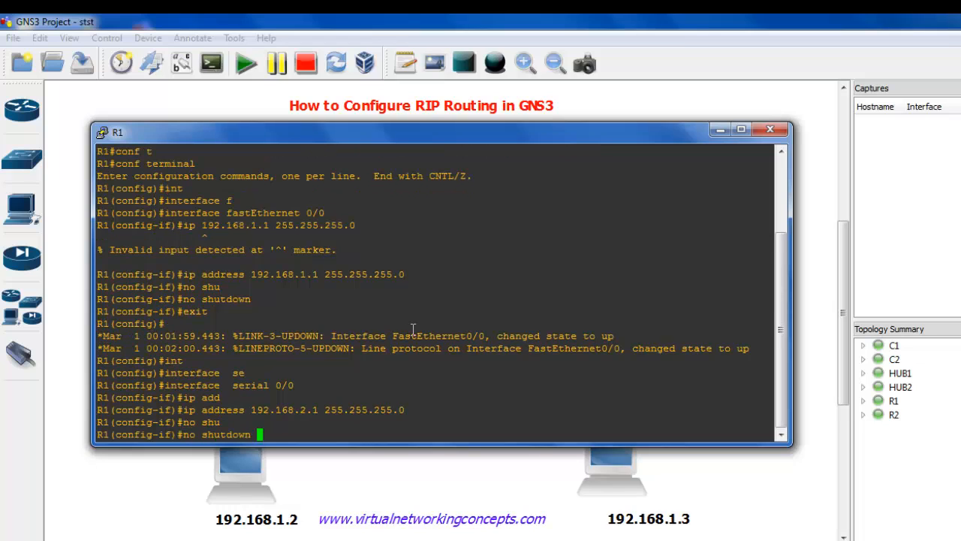
key(Return)
text(exi)
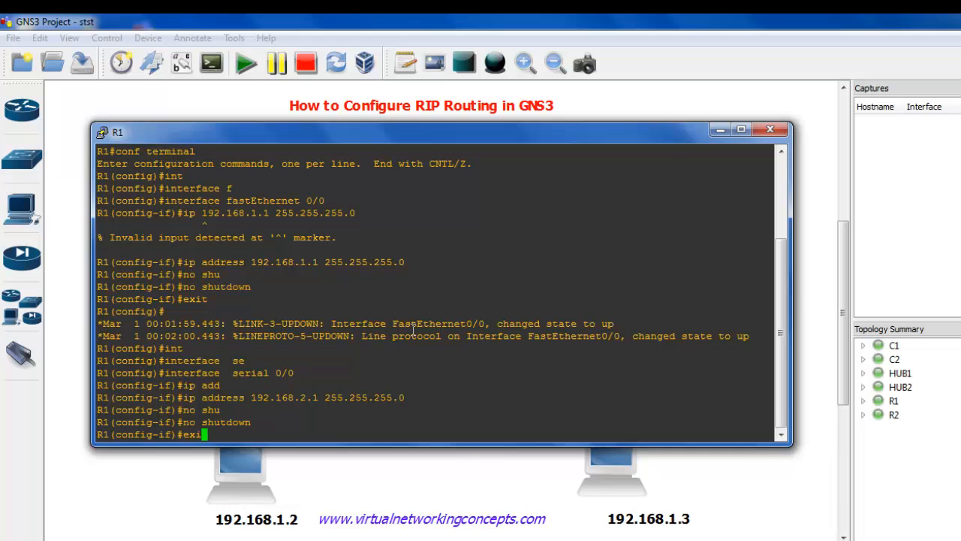
text(t)
key(Return)
text(exit)
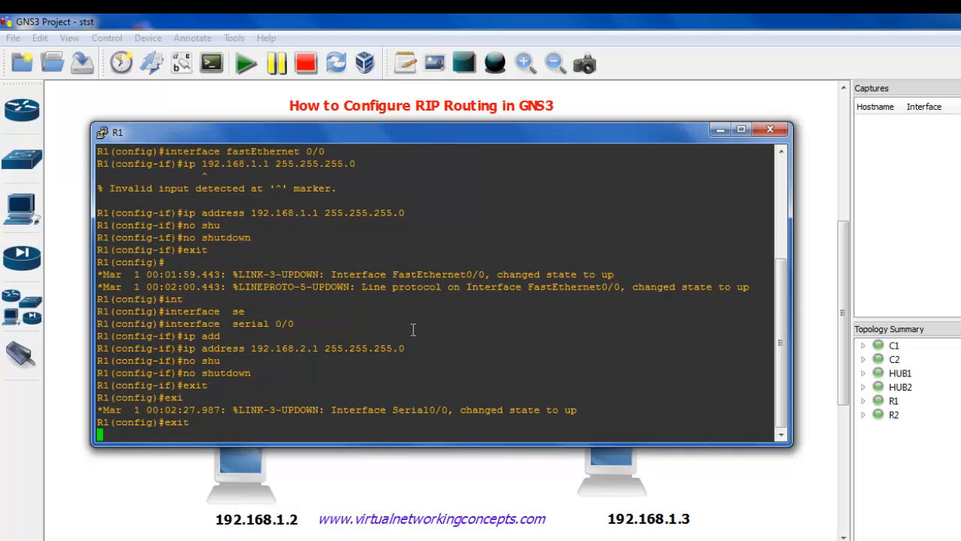
key(Return)
text(sh ip)
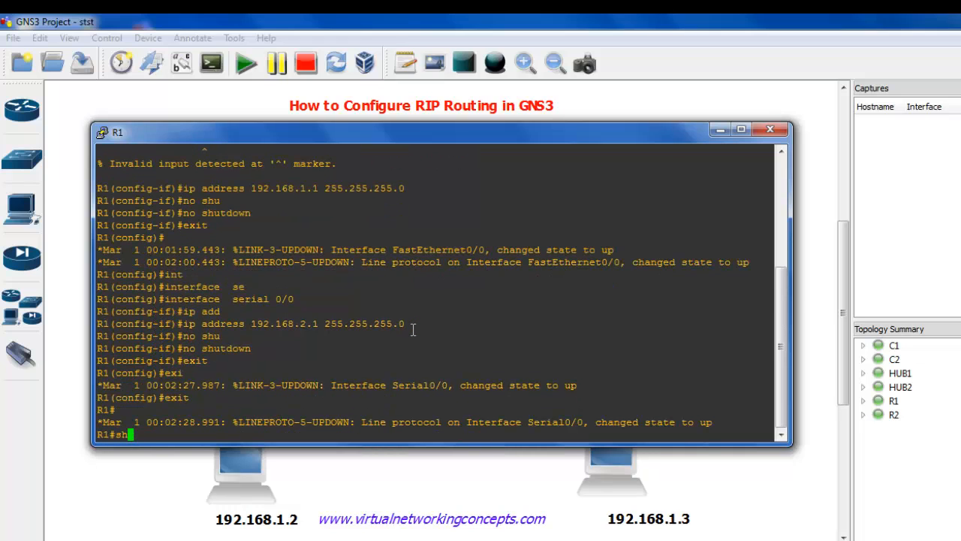
key(BackSpace)
key(BackSpace)
key(BackSpace)
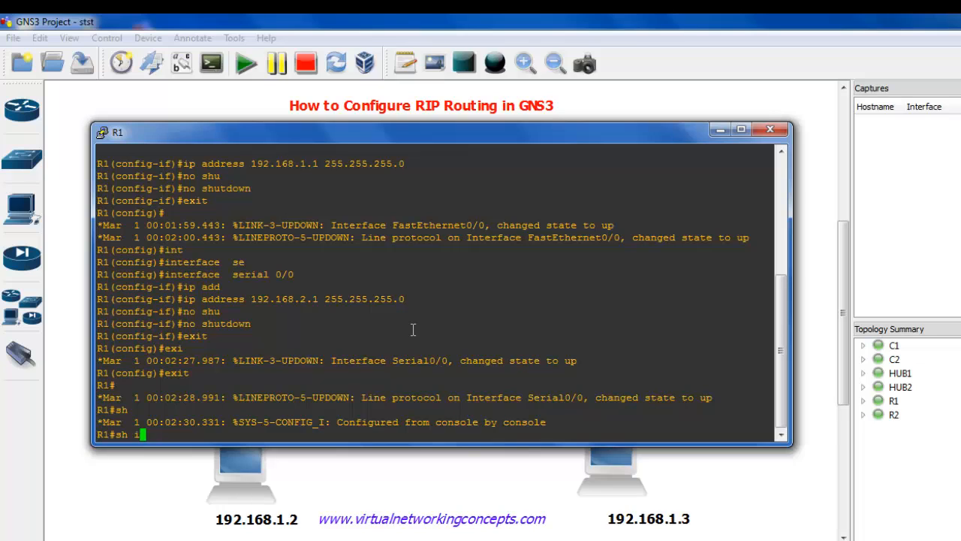
text(int)
key(Tab)
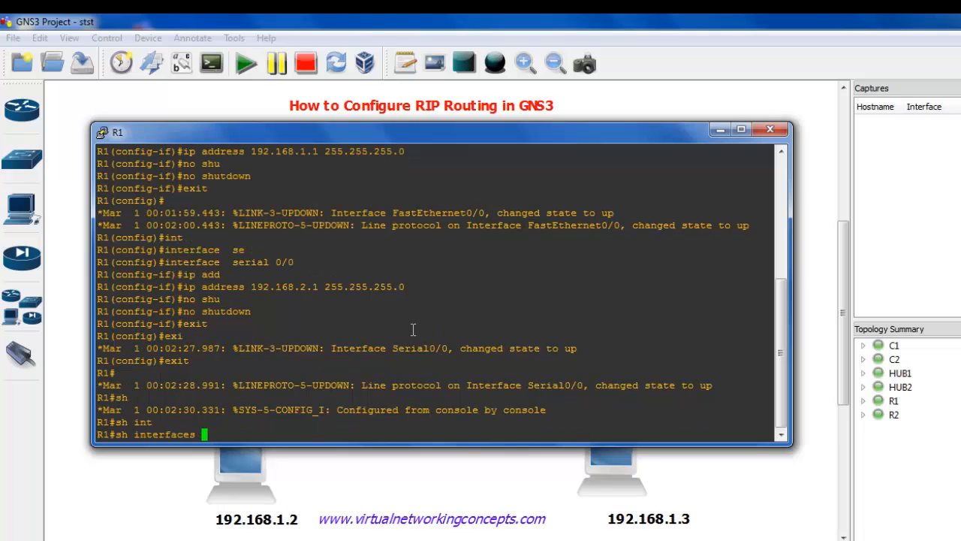
text(ip bri)
key(Tab)
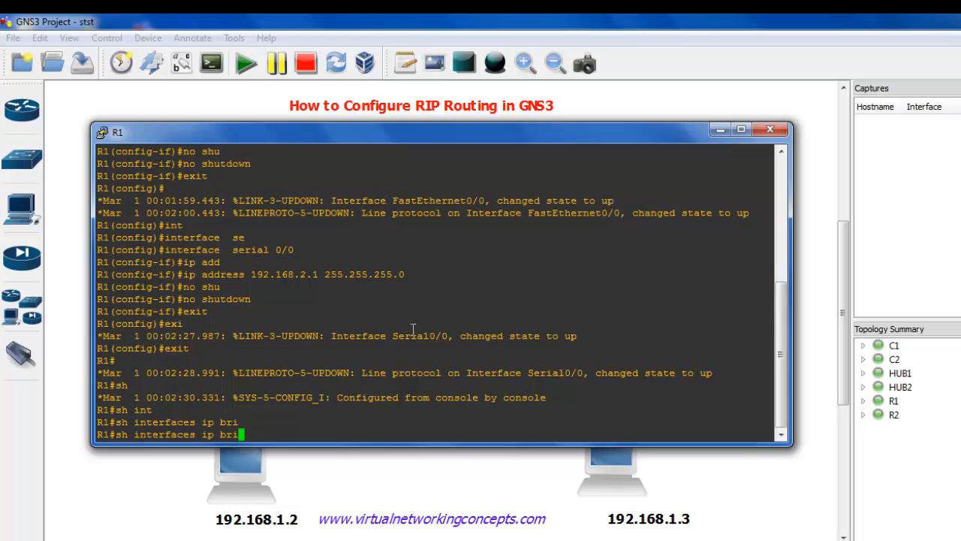
text(e)
key(Tab)
key(BackSpace)
key(BackSpace)
key(BackSpace)
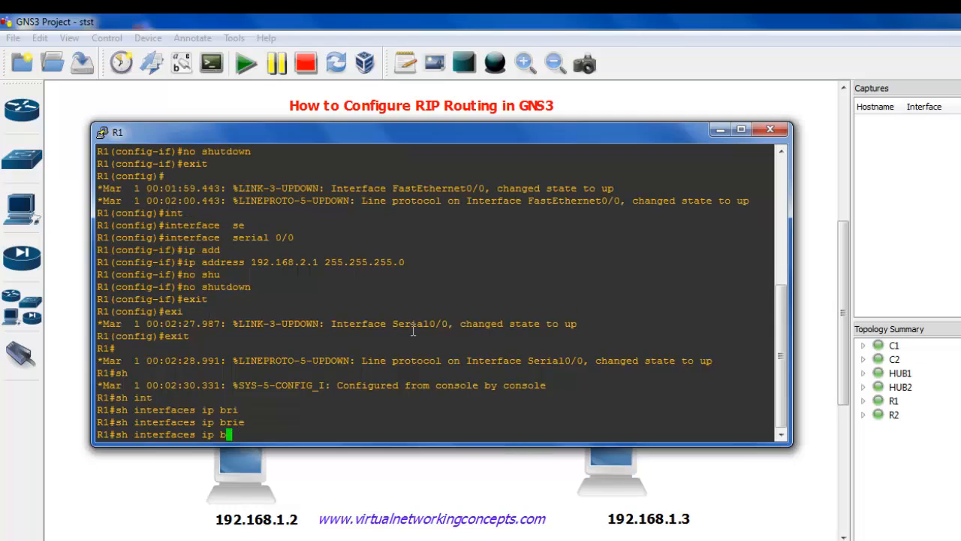
key(BackSpace)
key(Tab)
key(BackSpace)
key(BackSpace)
key(BackSpace)
key(BackSpace)
key(BackSpace)
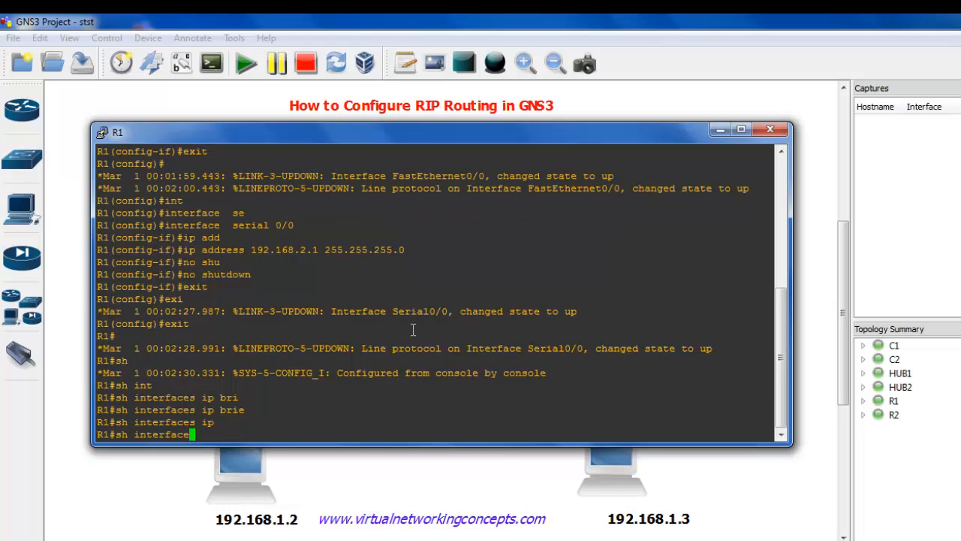
key(BackSpace)
key(BackSpace)
key(BackSpace)
key(BackSpace)
key(BackSpace)
key(BackSpace)
key(BackSpace)
key(BackSpace)
key(BackSpace)
Run sh ip interface brief on R1 and check the addresses and status of both interfaces.
text(ip int)
key(Tab)
text(br)
key(Tab)
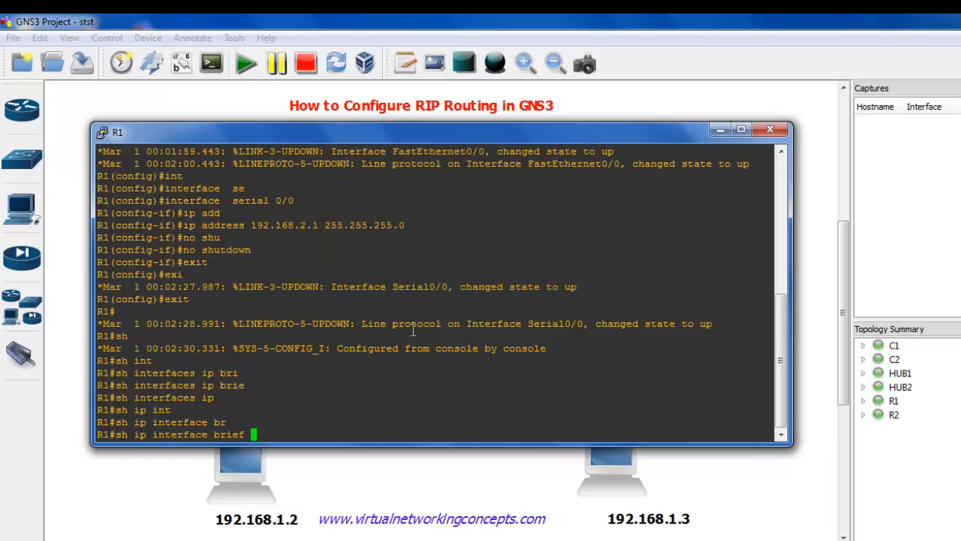
key(Return)
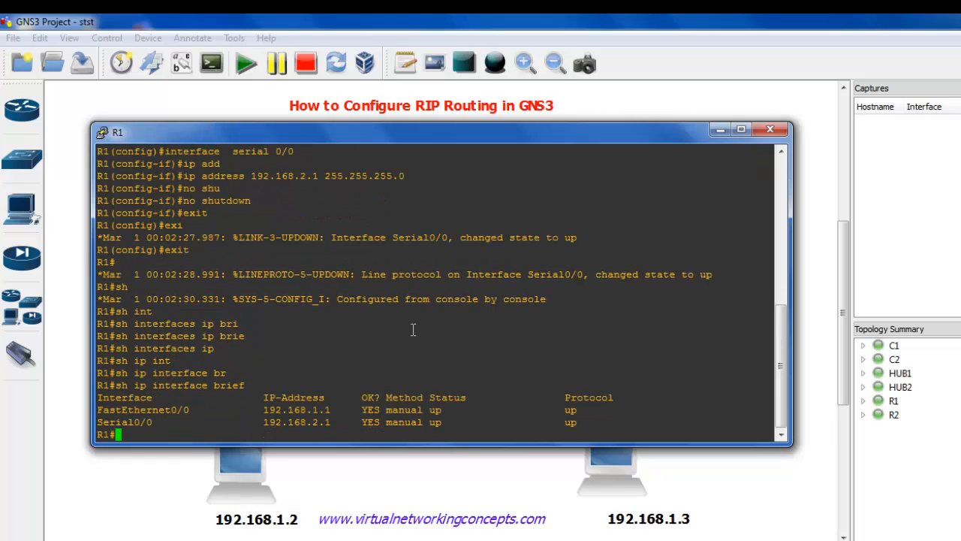
double_click(299, 410)
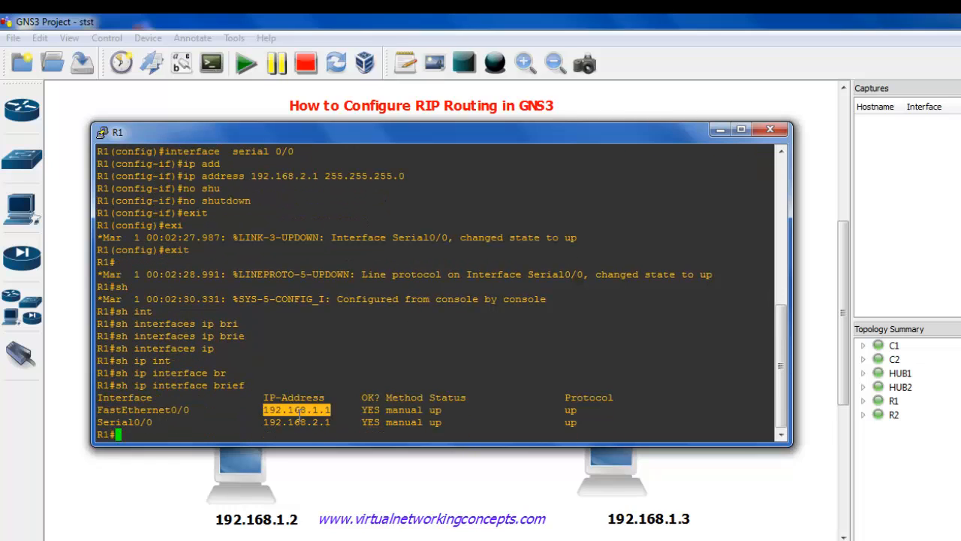
Minimize R1's console, open R2's console and bring up its prompt.
click(724, 136)
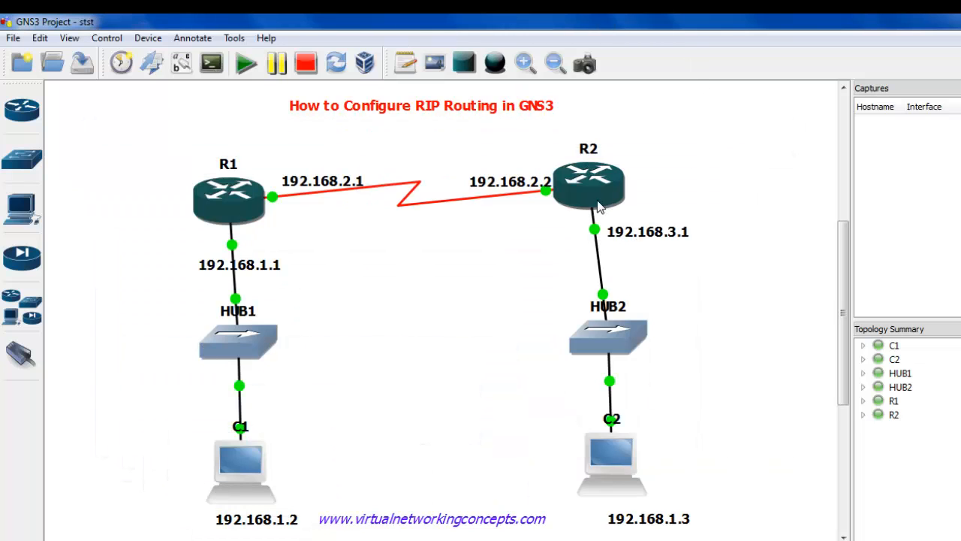
right_click(599, 200)
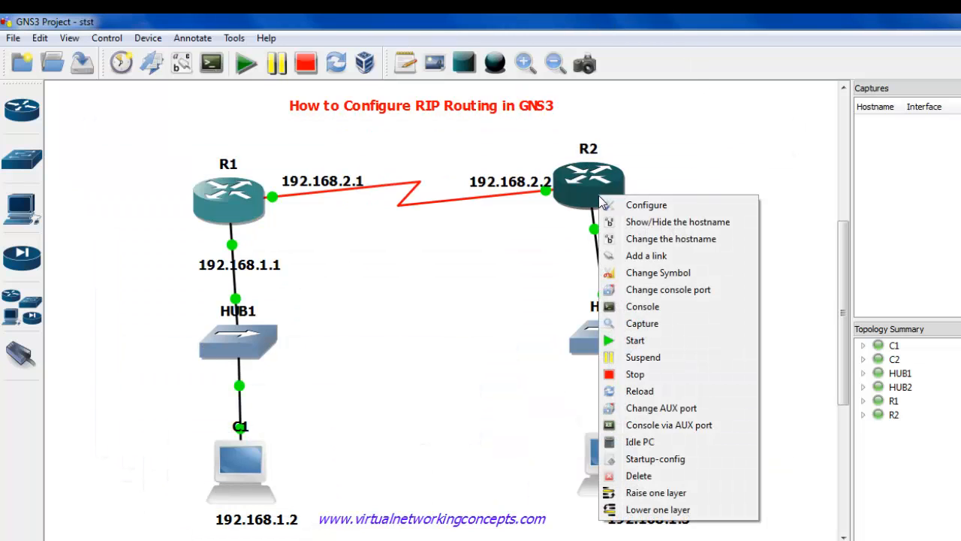
click(631, 308)
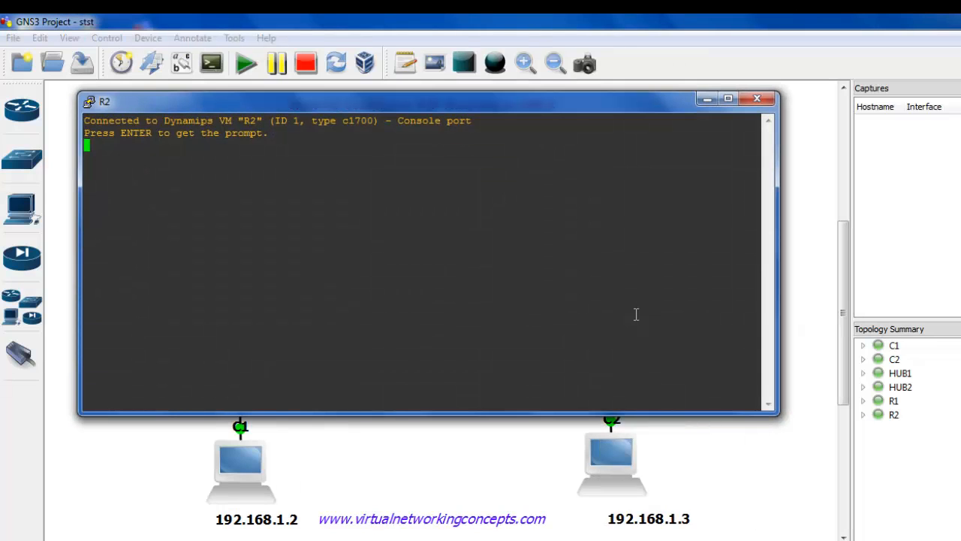
key(Return)
Run sh ip interface brief on R2 to list its interfaces and their status.
text(sh ip)
key(BackSpace)
key(BackSpace)
text(p int)
key(Tab)
text(br)
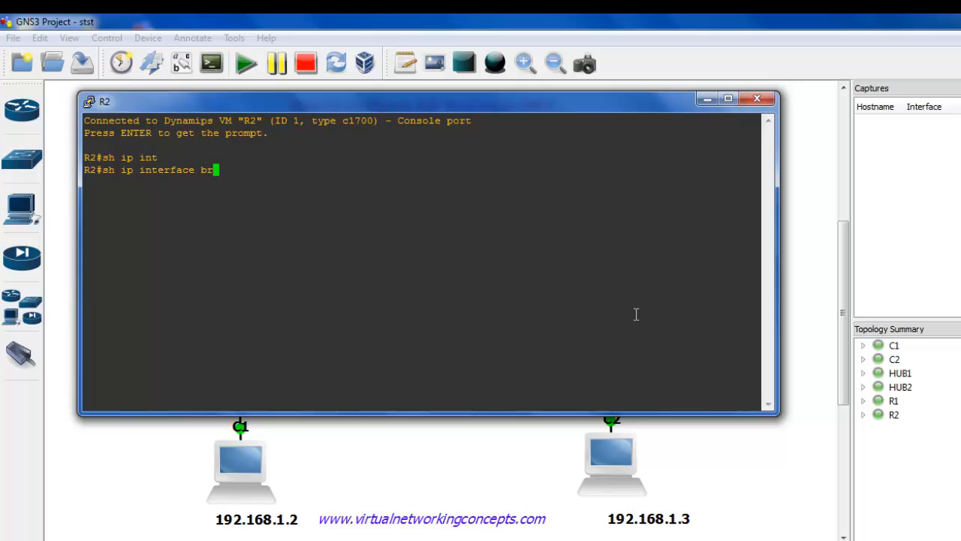
key(Tab)
key(Return)
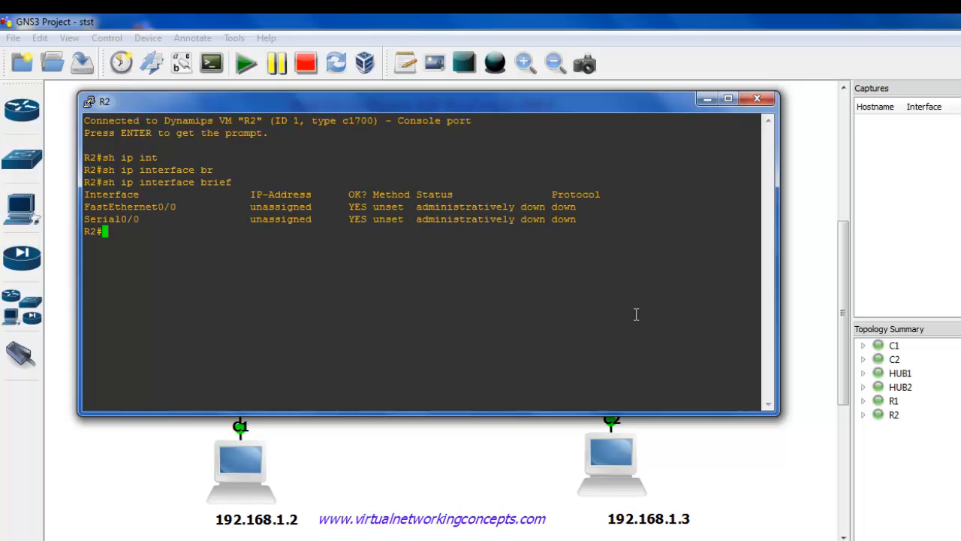
Enter R2's global configuration mode with conf terminal and select interface fastEthernet 0/0.
text(conf t)
key(Tab)
key(Return)
text(int)
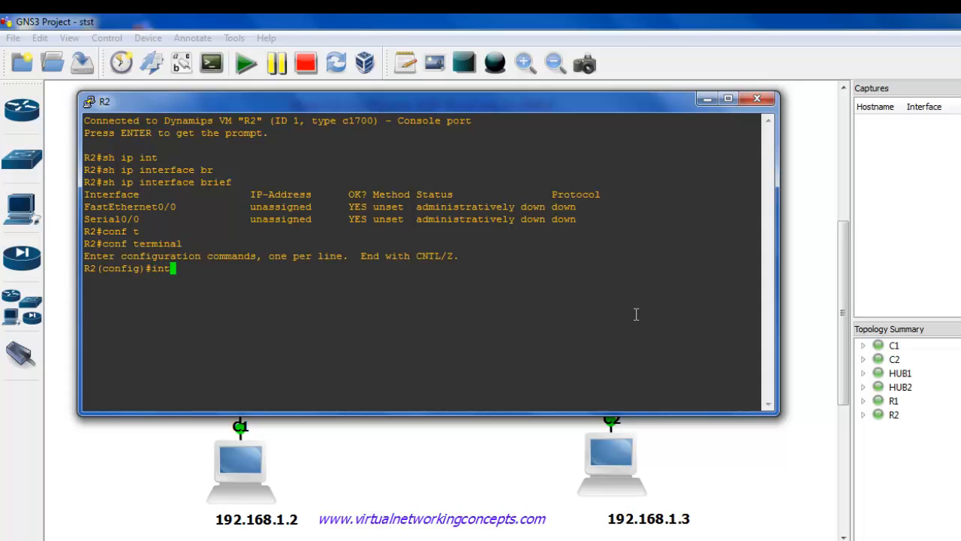
key(Tab)
text(f)
key(Tab)
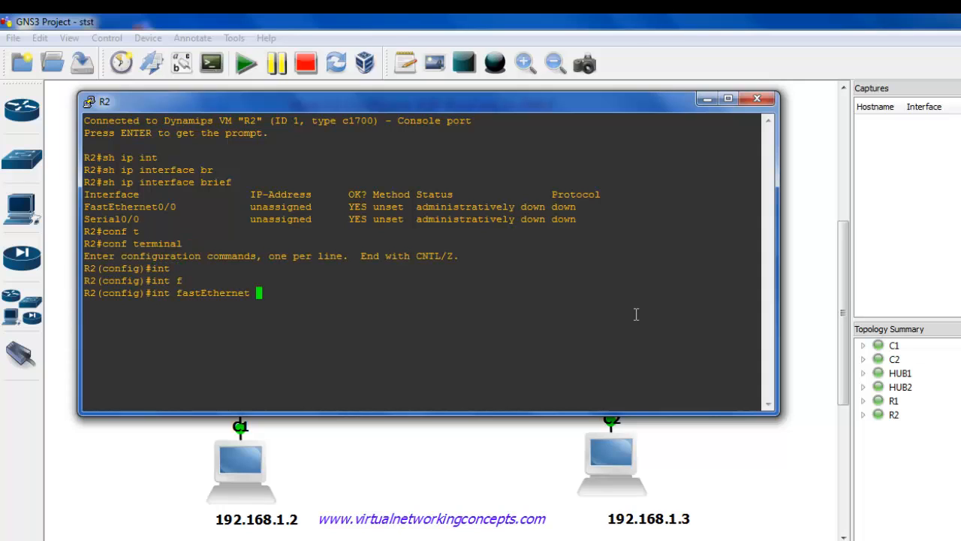
text(0/0)
key(Return)
Assign R2's fastEthernet 0/0 the IP address 192.168.3.1 with mask 255.255.255.0.
text(ip 192)
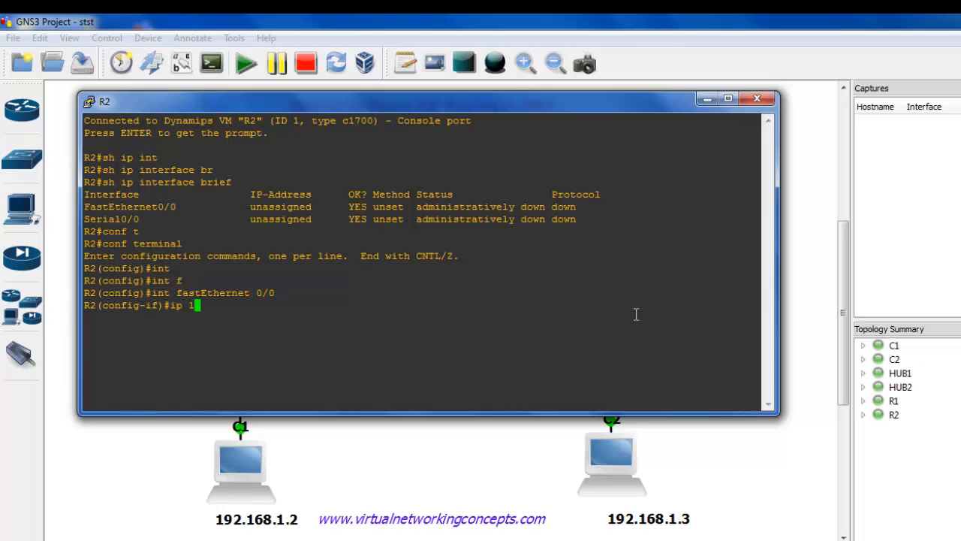
key(BackSpace)
key(BackSpace)
key(BackSpace)
text(add)
key(Tab)
text(19)
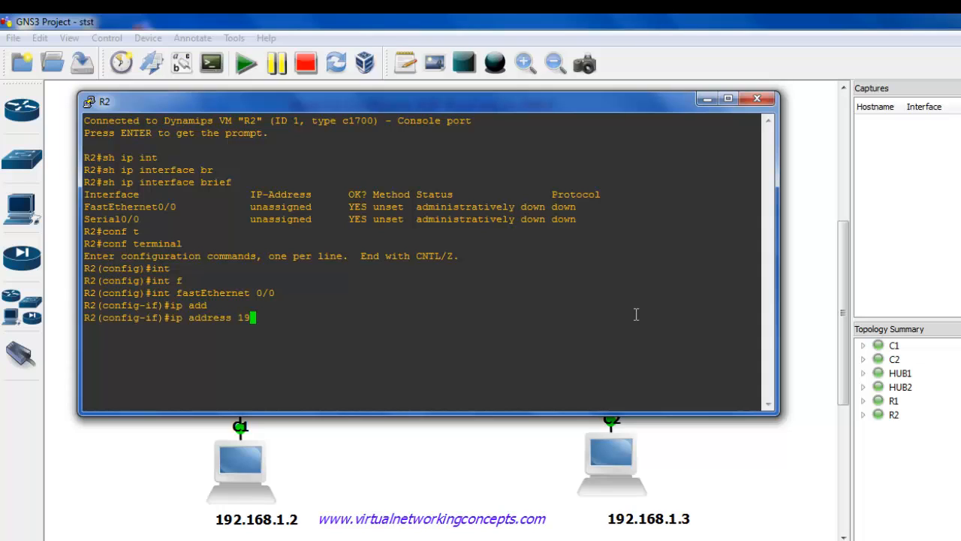
text(2.168.3.1 255.255.255.)
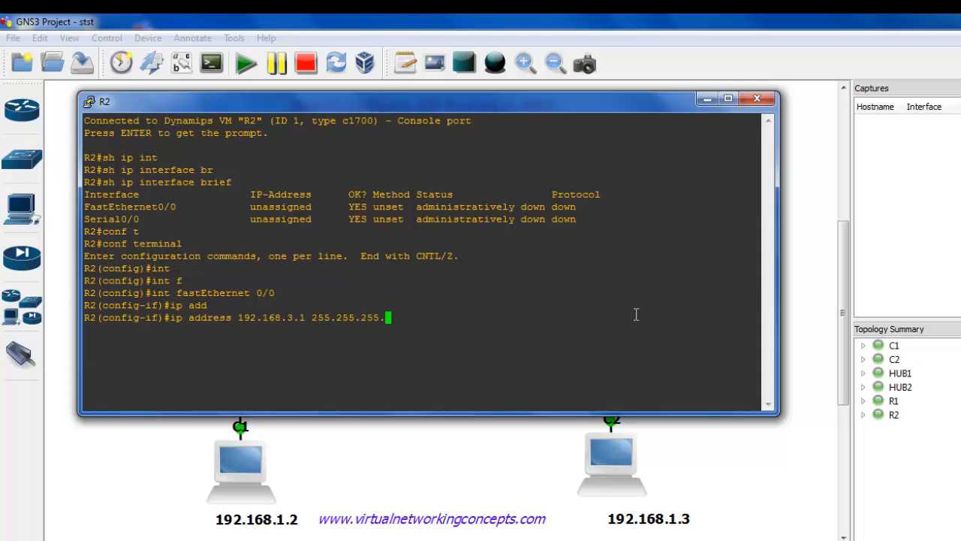
text(0)
key(Return)
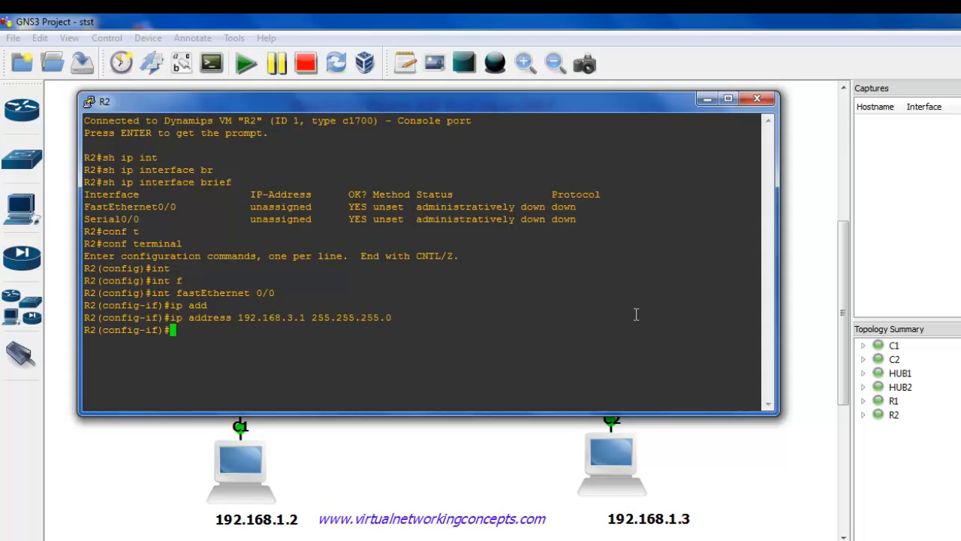
Enable R2's fastEthernet 0/0 with no shutdown and return to global configuration mode.
text(no shu)
key(Tab)
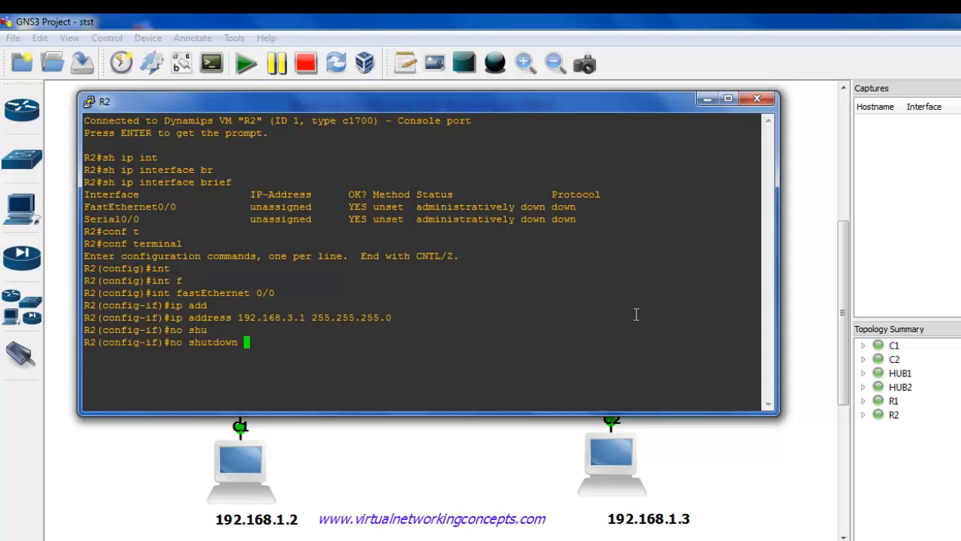
key(Return)
text(exit)
key(Return)
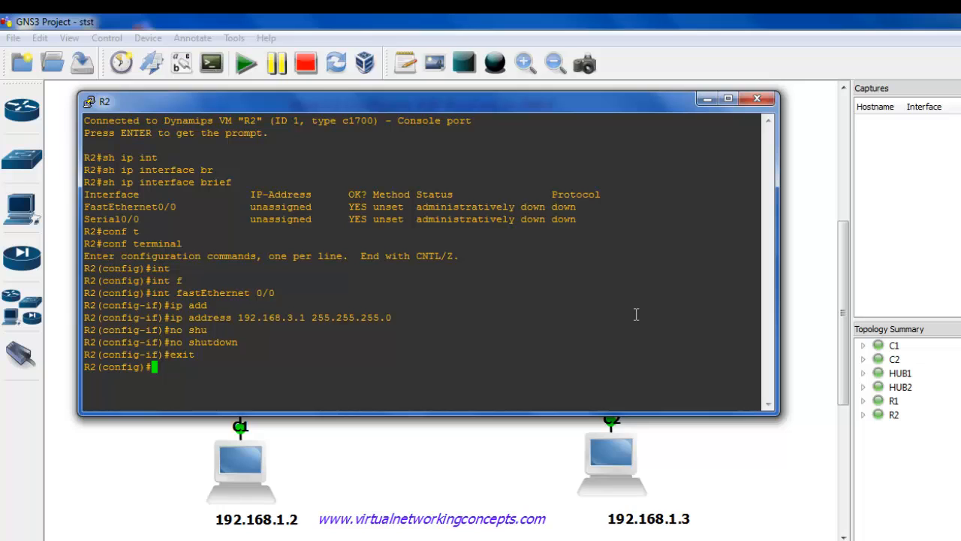
Select interface serial 0/0 for configuration in R2's global configuration mode.
text(int)
key(Tab)
text(se)
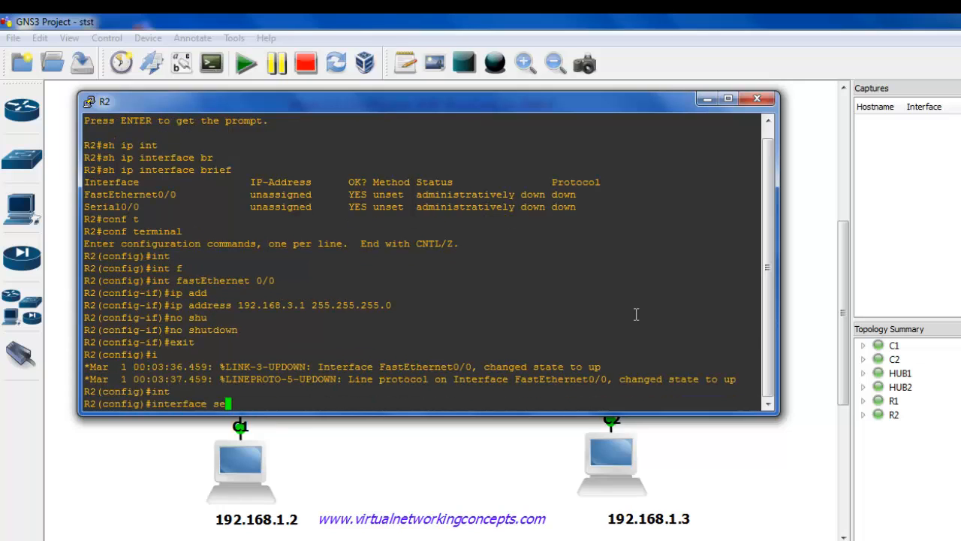
key(Tab)
text(0/0)
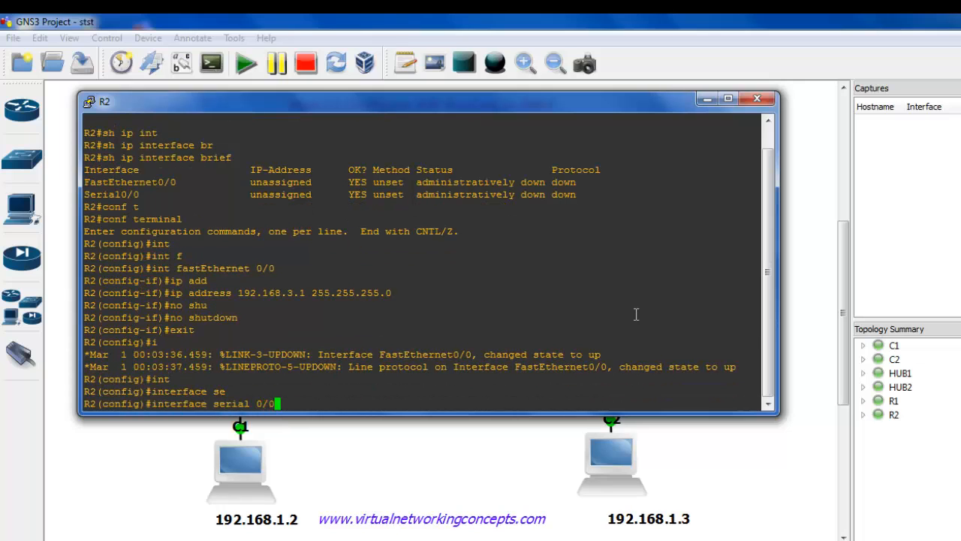
key(Return)
Assign R2's serial 0/0 the IP address 192.168.2.2 with mask 255.255.255.0.
text(ip )
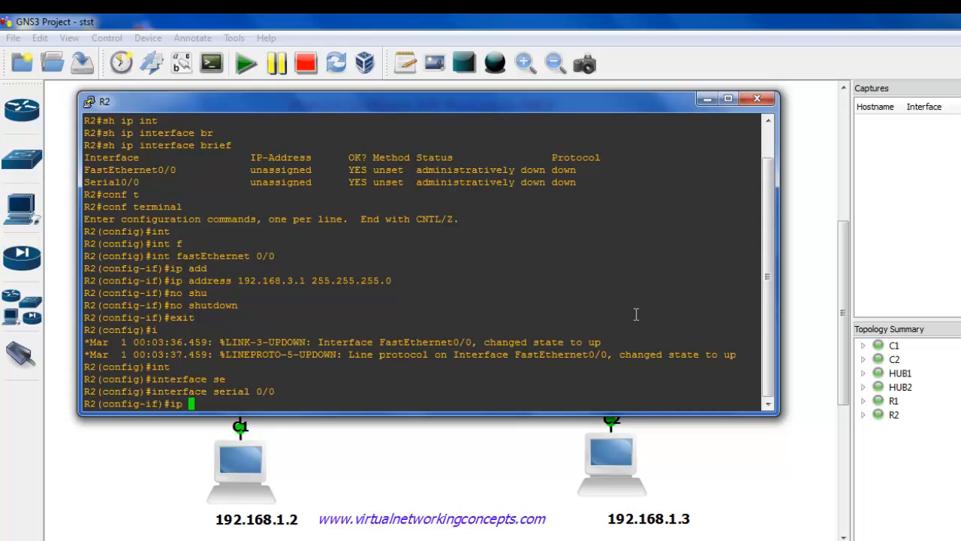
text(add)
key(Tab)
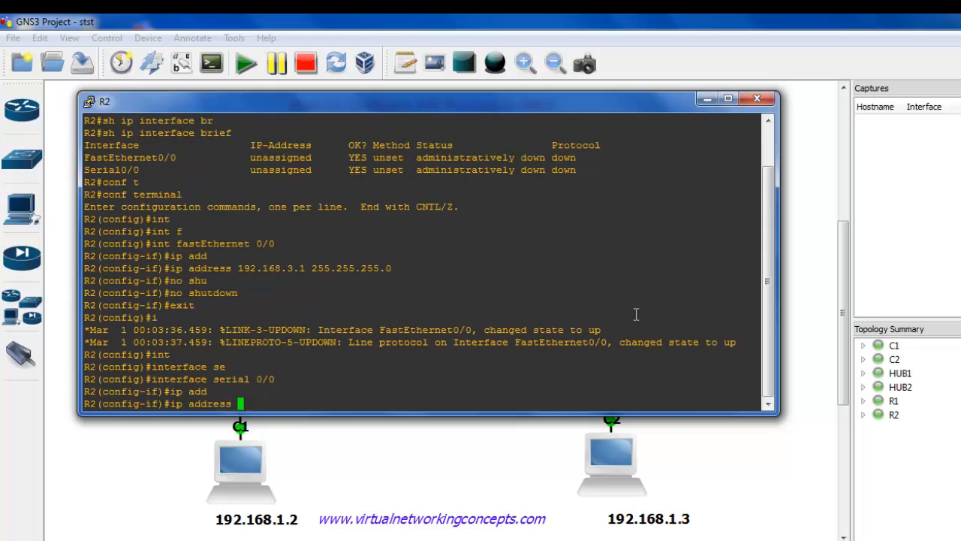
text(192.168.2.2 255.)
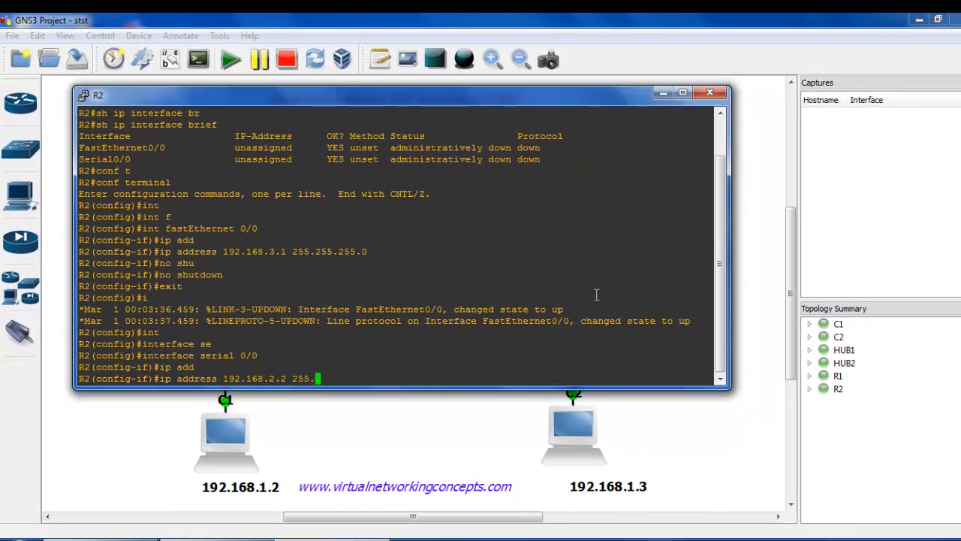
text(255.255.0)
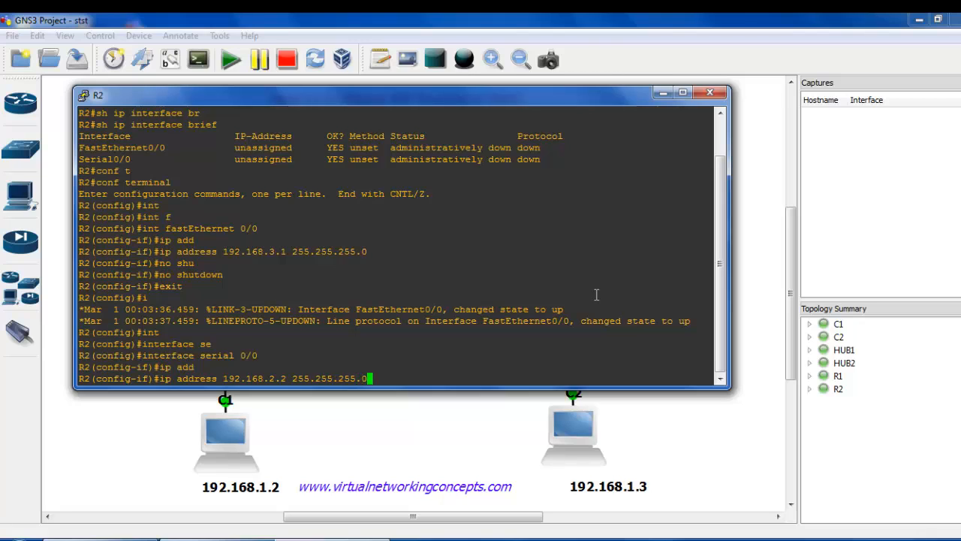
key(Return)
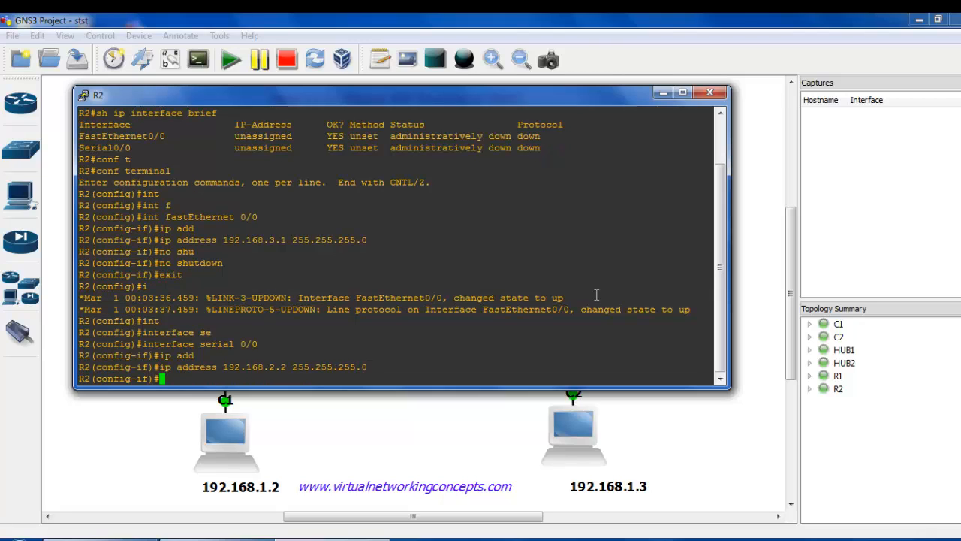
Enable R2's serial 0/0 with no shutdown and exit back to privileged mode.
text(no shu)
key(Tab)
key(Return)
text(exit)
key(Return)
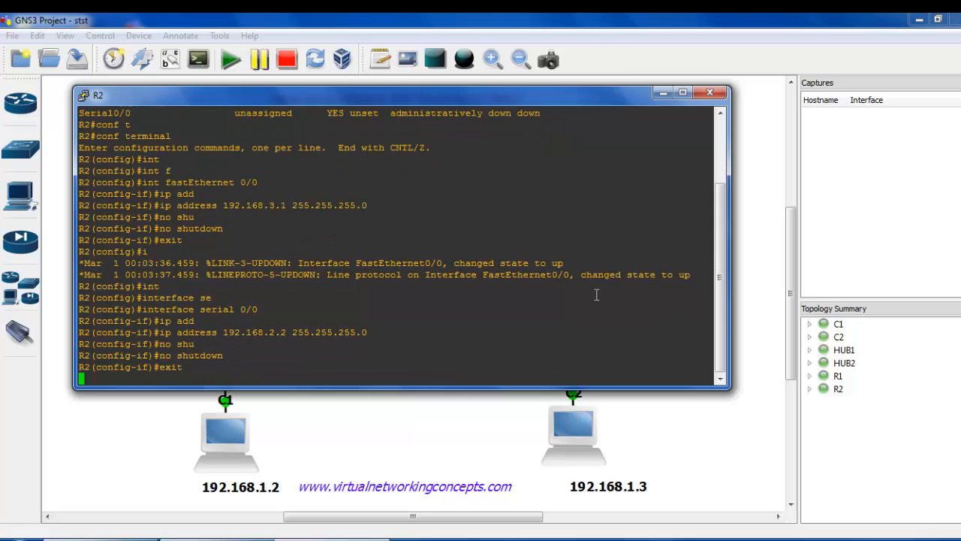
text(exit)
key(Return)
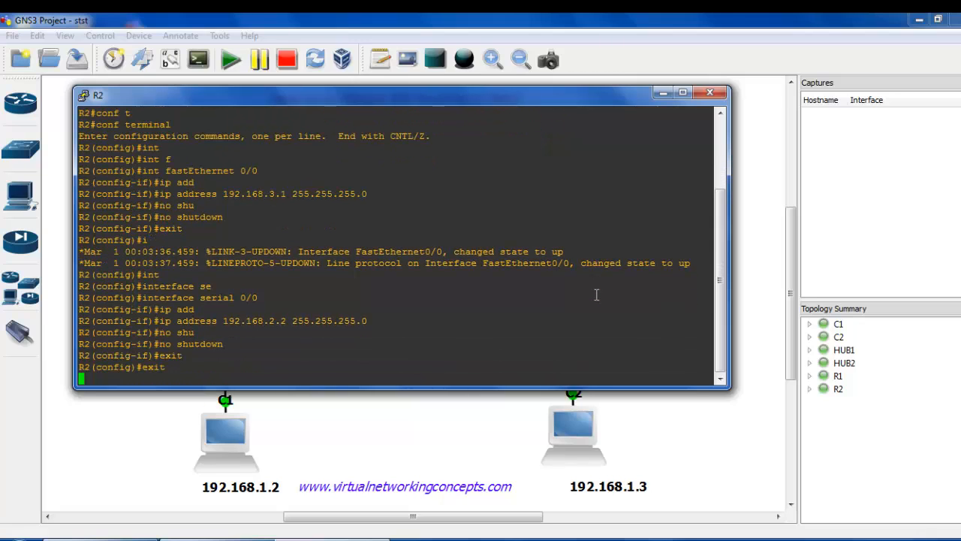
Run sh ip interface brief on R2 to check the addresses and status of both interfaces.
text(sh ip int)
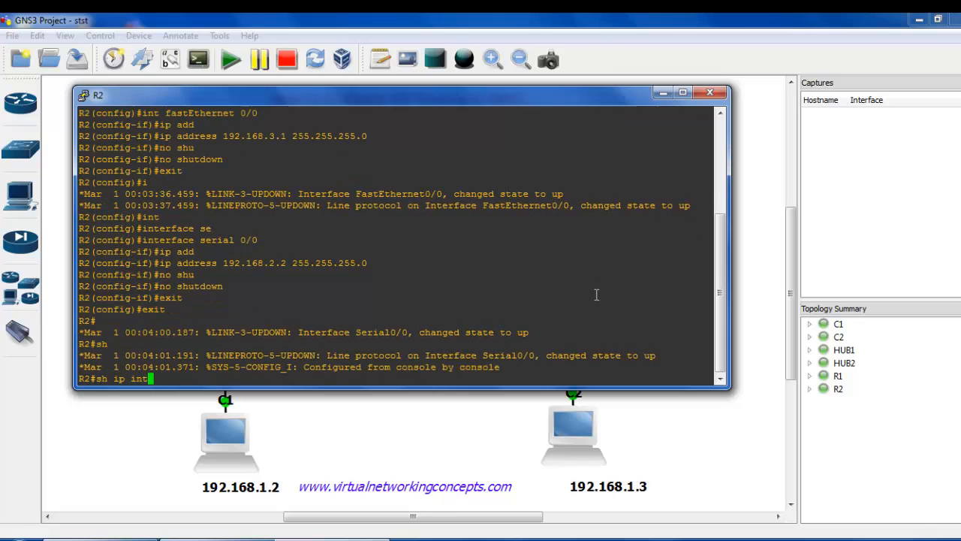
key(Tab)
text(br)
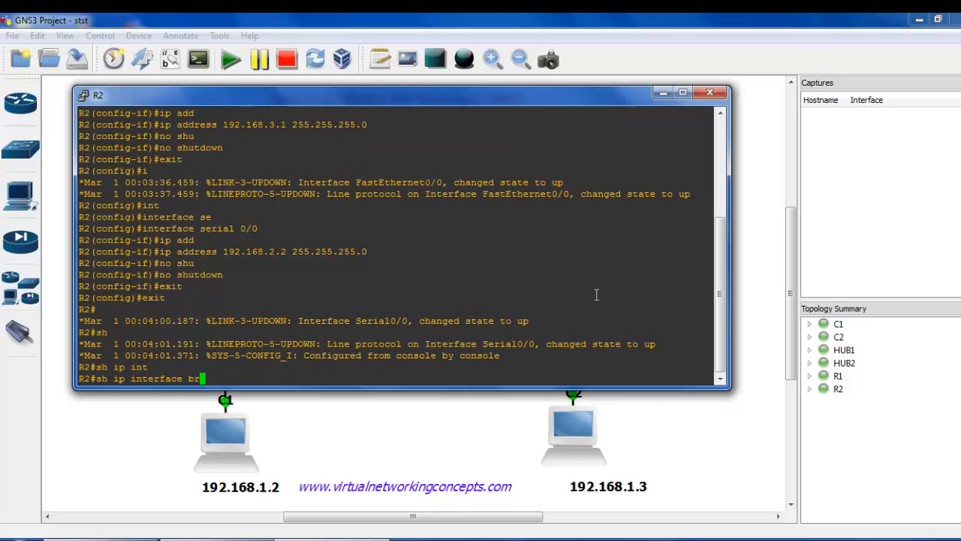
key(Tab)
key(Return)
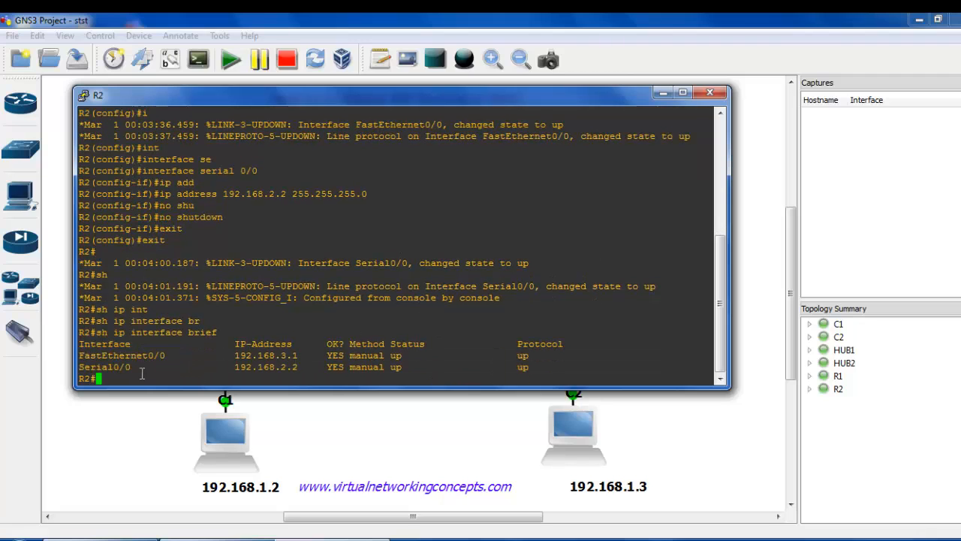
Return to the GNS3 topology workspace and launch the Virtual PC Simulator.
click(319, 454)
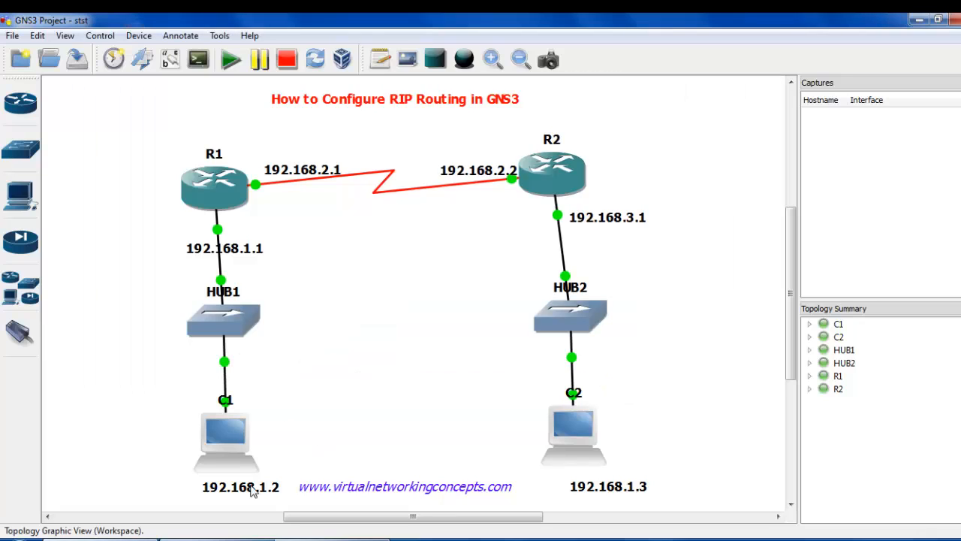
right_click(229, 457)
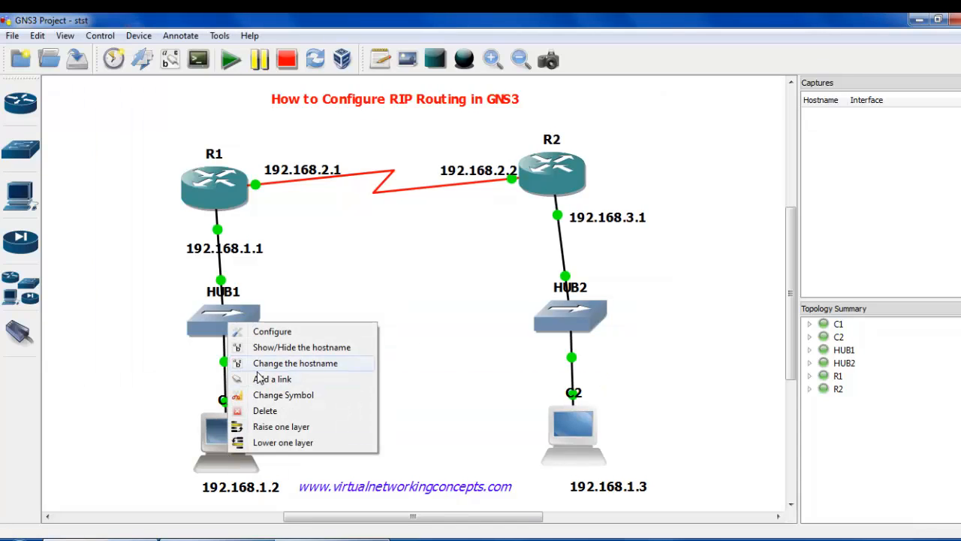
click(160, 418)
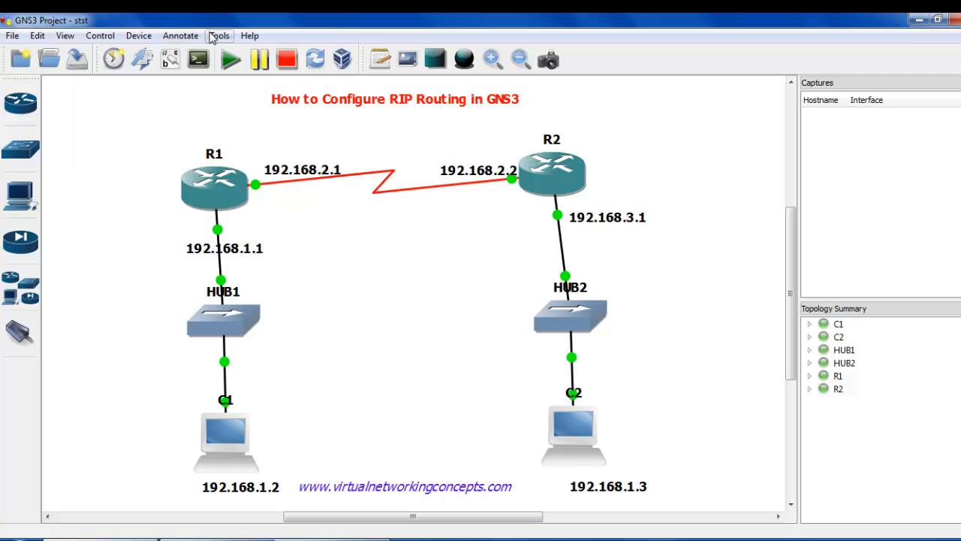
click(219, 35)
click(236, 69)
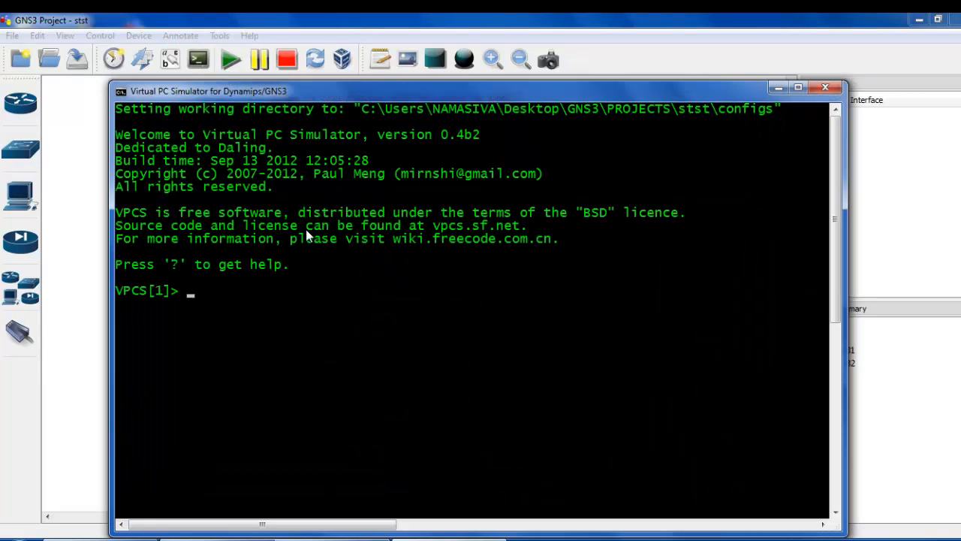
Assign VPCS[1] the address 192.168.1.2, mask 255.255.255.0 and gateway 192.168.1.1, and check its settings with sh ip.
text(ip 192.168.1.2)
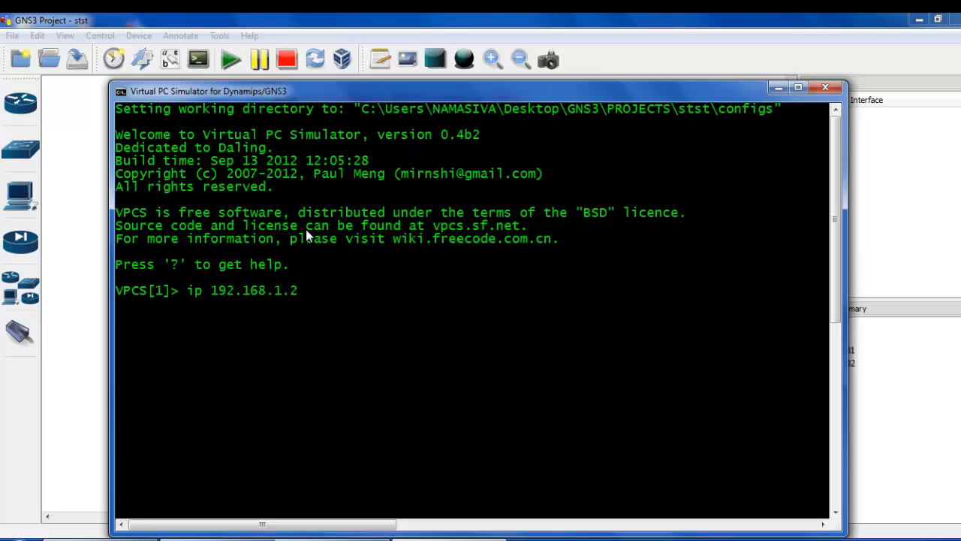
text( 255.255.255.)
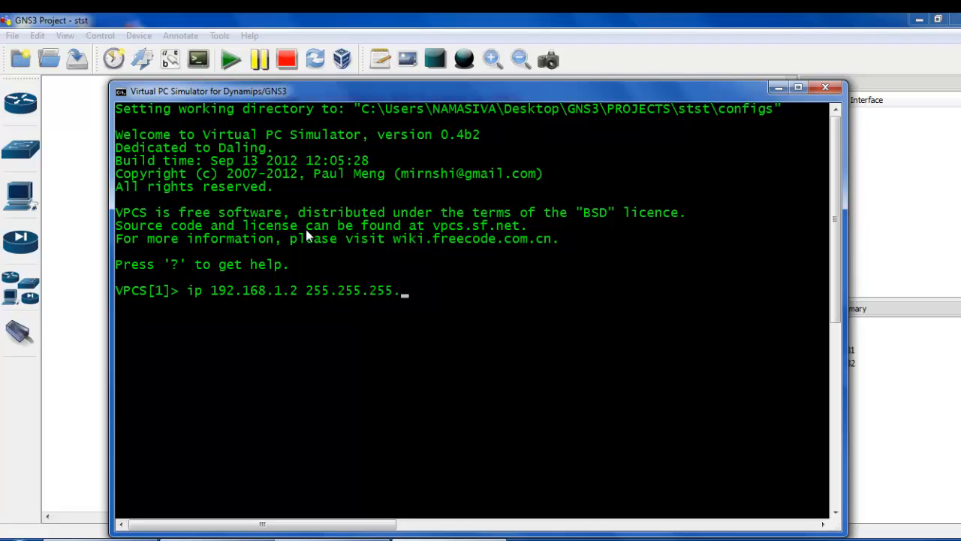
text(0 192.168.1.1)
key(Return)
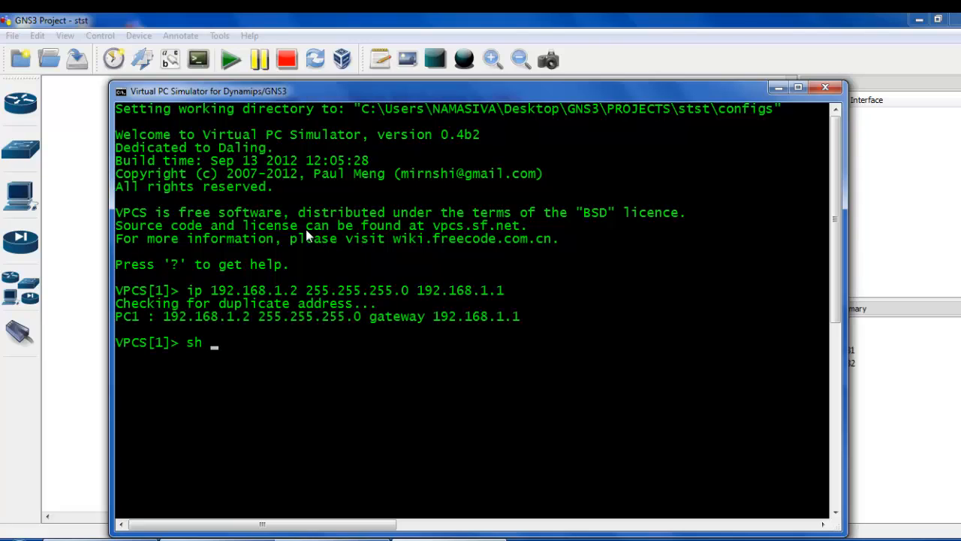
text(sh ip)
key(Return)
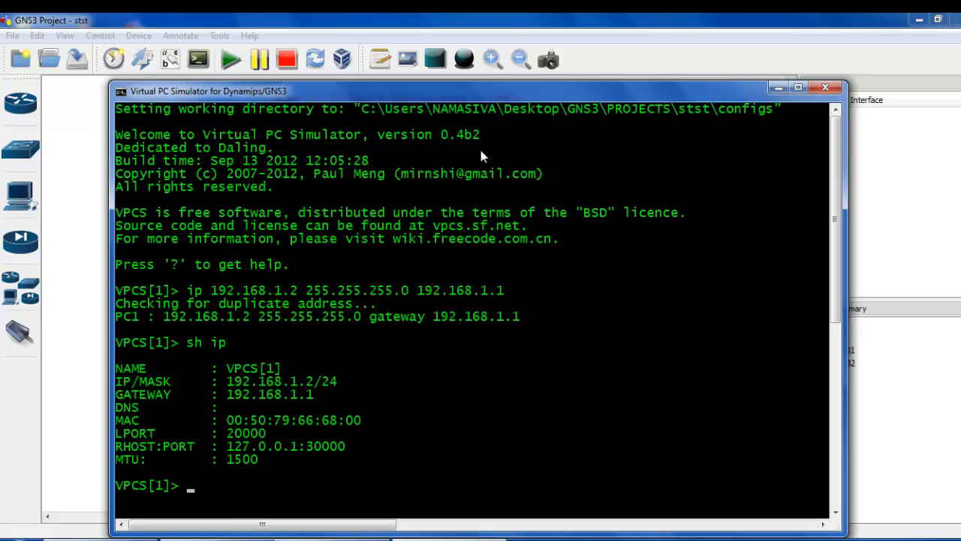
click(776, 89)
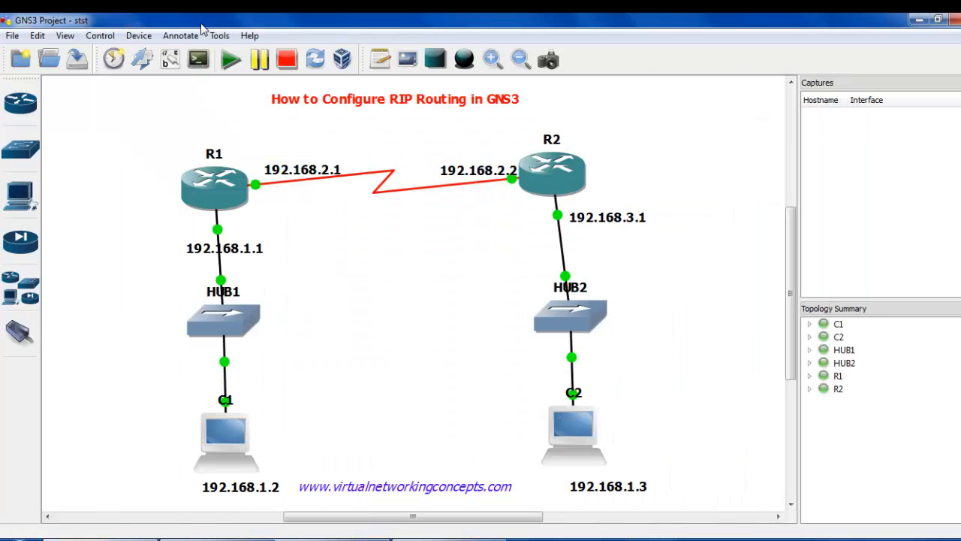
click(219, 35)
click(243, 70)
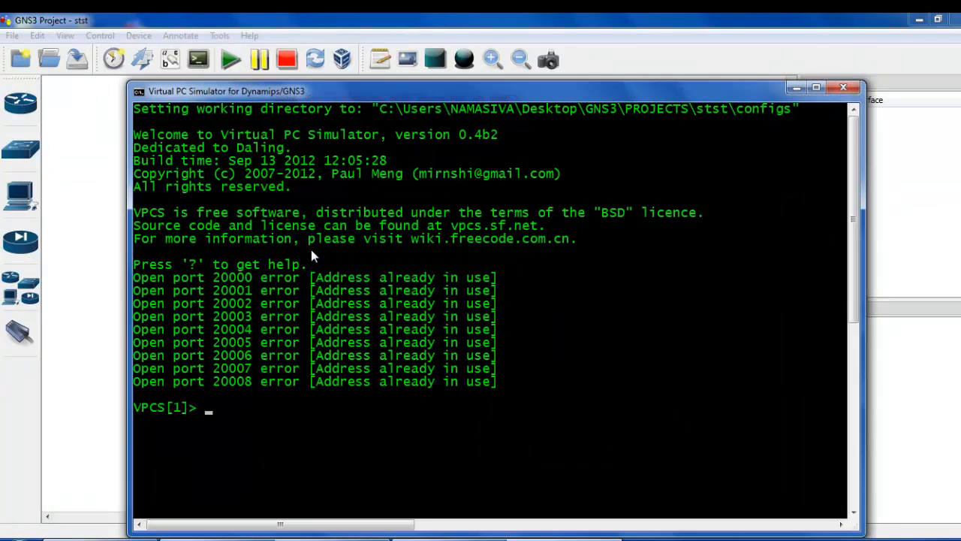
click(842, 88)
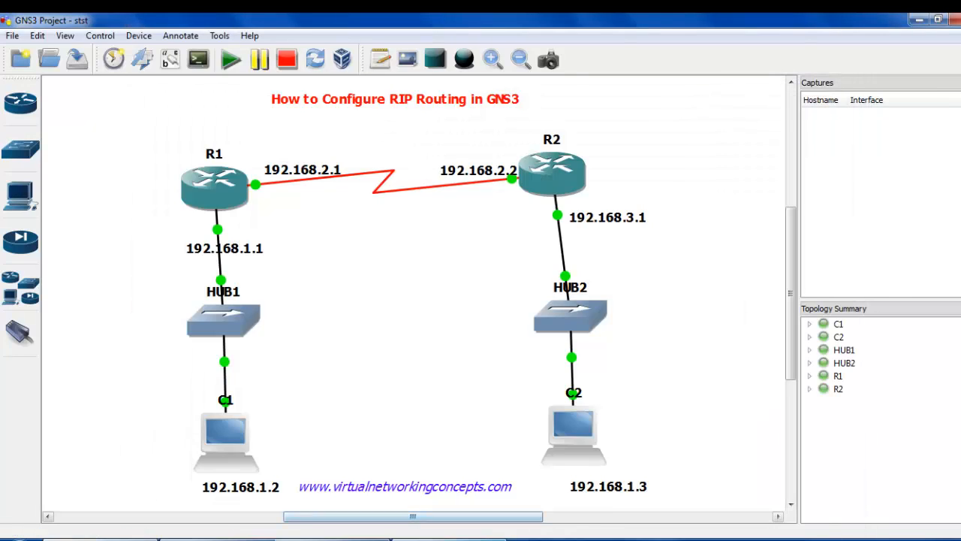
Bring back the Virtual PC Simulator console already in use and switch it to VPCS[2].
click(452, 539)
text(2)
key(Return)
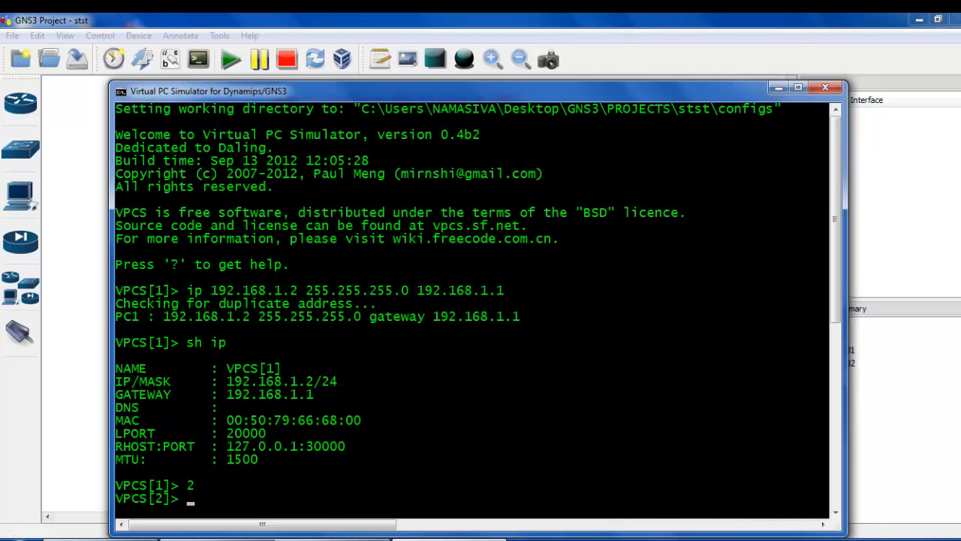
Try to assign VPCS[2] the address 192.168.2.2, mask 255.255.255.0 and gateway 192.168.3.1.
text(2.168.2.2 25)
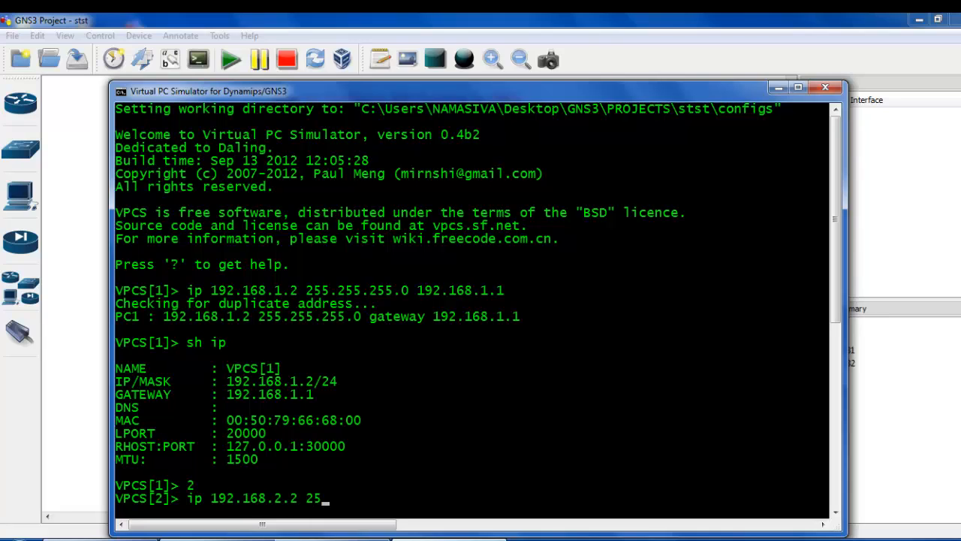
key(BackSpace)
text(55.255.0 19255.0 192)
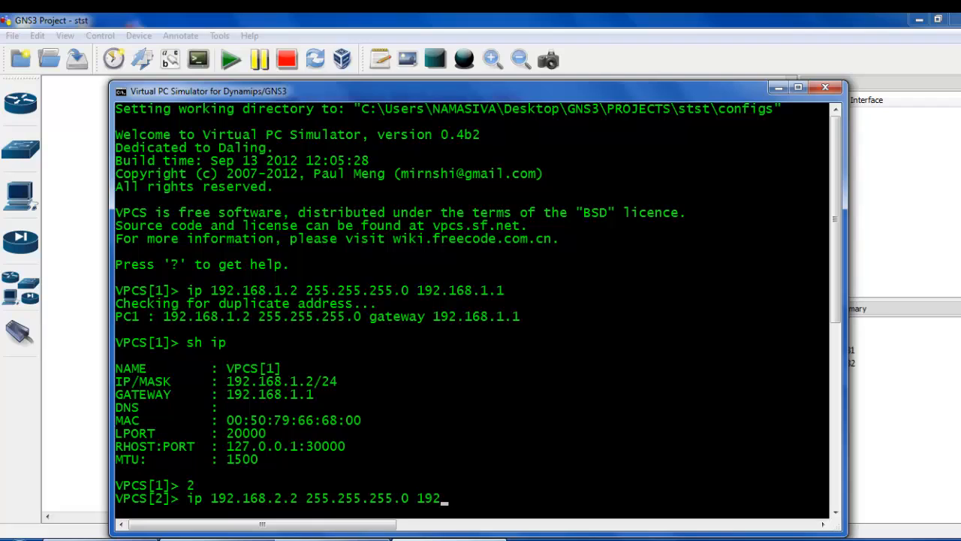
text(.168.3.1)
key(Return)
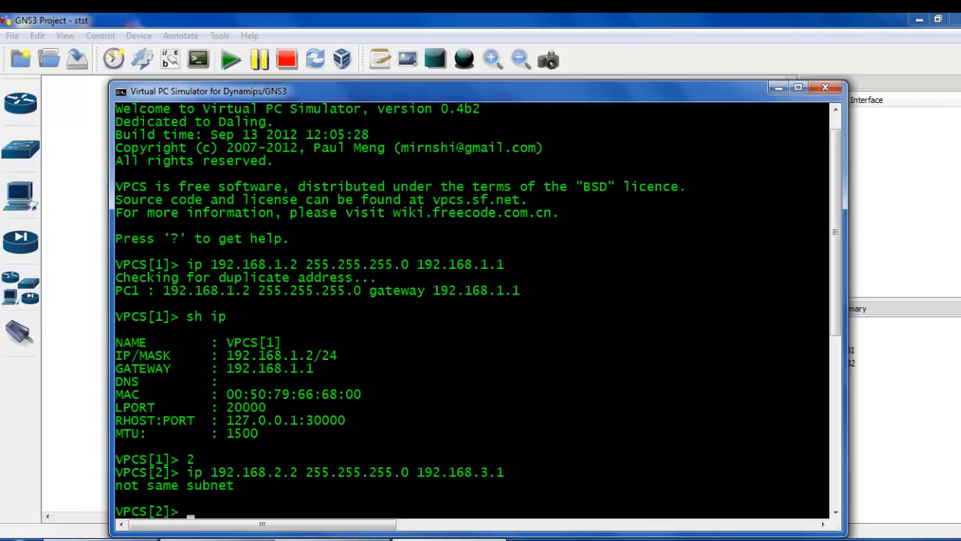
Assign VPCS[2] the address 192.168.3.2, mask 255.255.255.0 and gateway 192.168.3.1, and check its settings with sh ip.
key(Up)
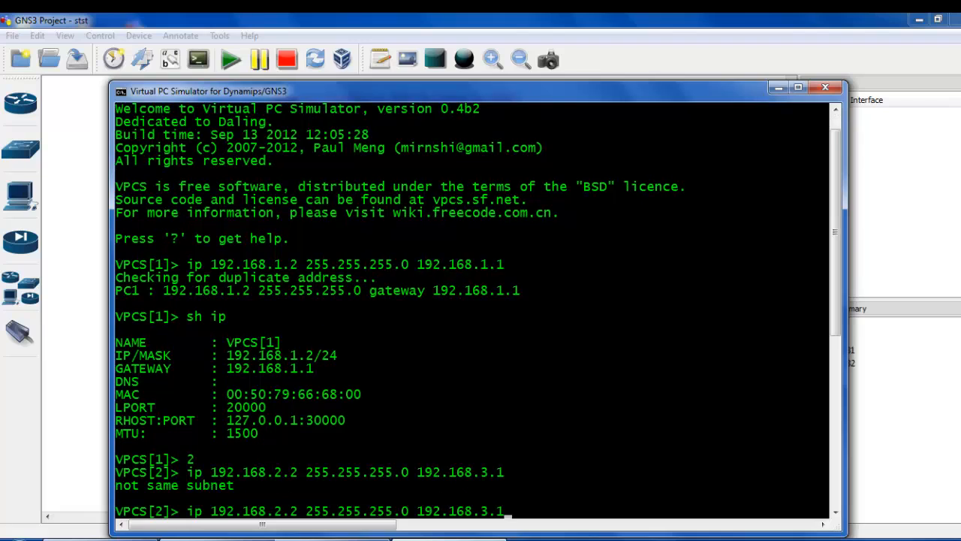
key(Left)
key(Left)
key(Left)
key(Left)
key(Left)
key(Left)
key(Left)
key(Left)
key(Left)
key(Left)
key(Left)
key(Left)
key(Left)
key(Left)
key(BackSpace)
text(3)
key(Return)
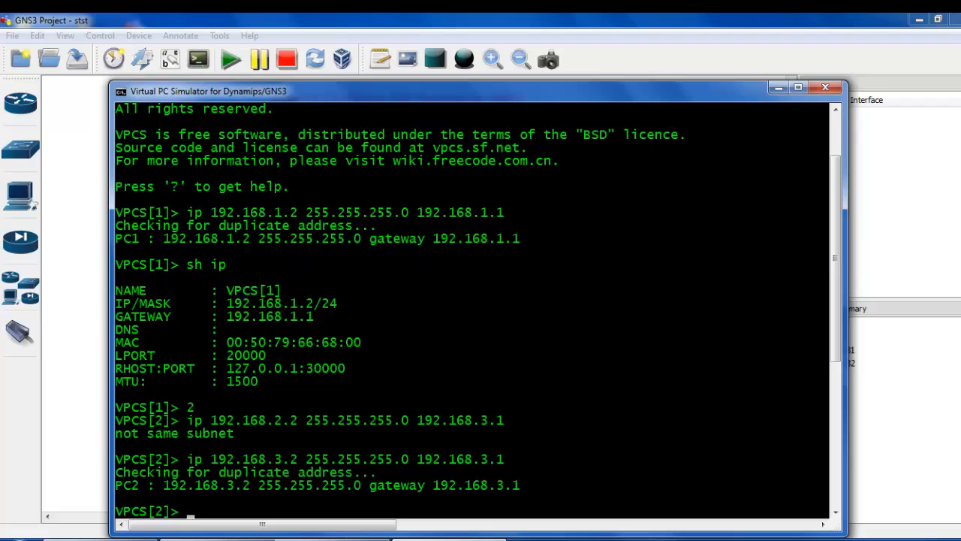
text(sh ip)
key(Return)
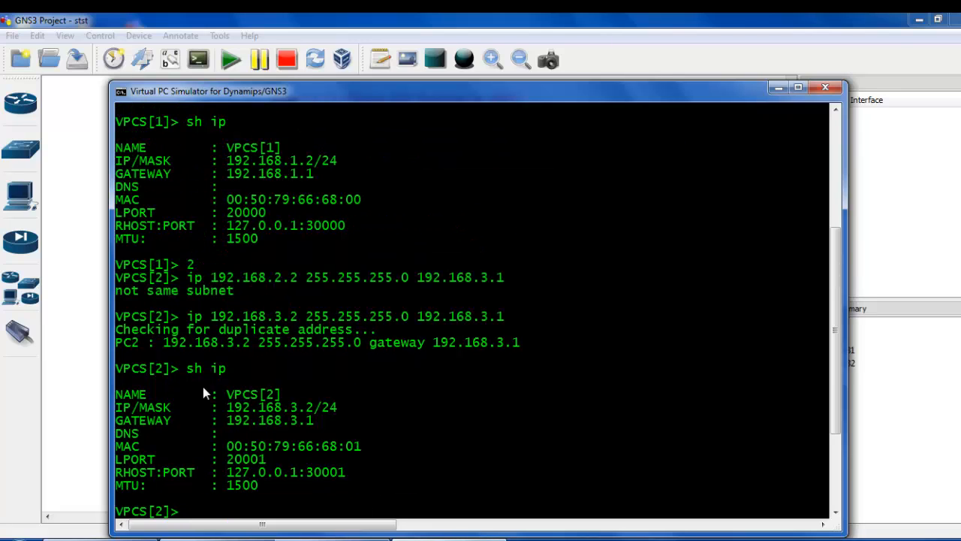
Switch to the R1 console and enter global configuration mode with conf terminal.
click(97, 386)
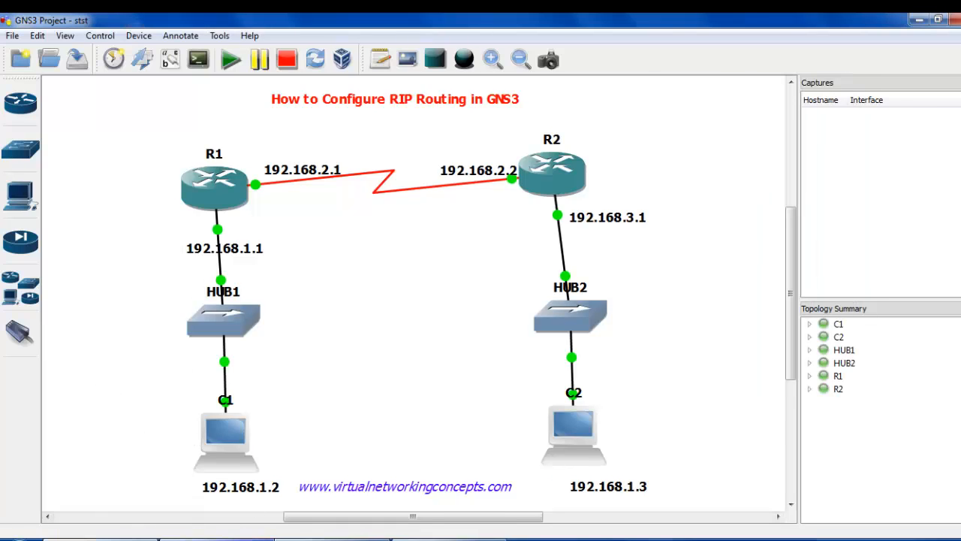
mouse_move(247, 535)
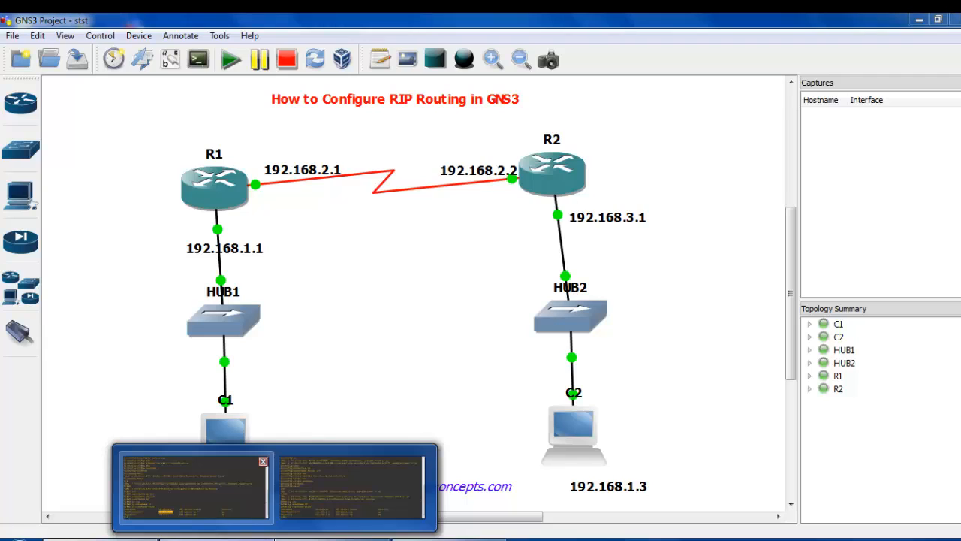
click(194, 486)
text(conf t)
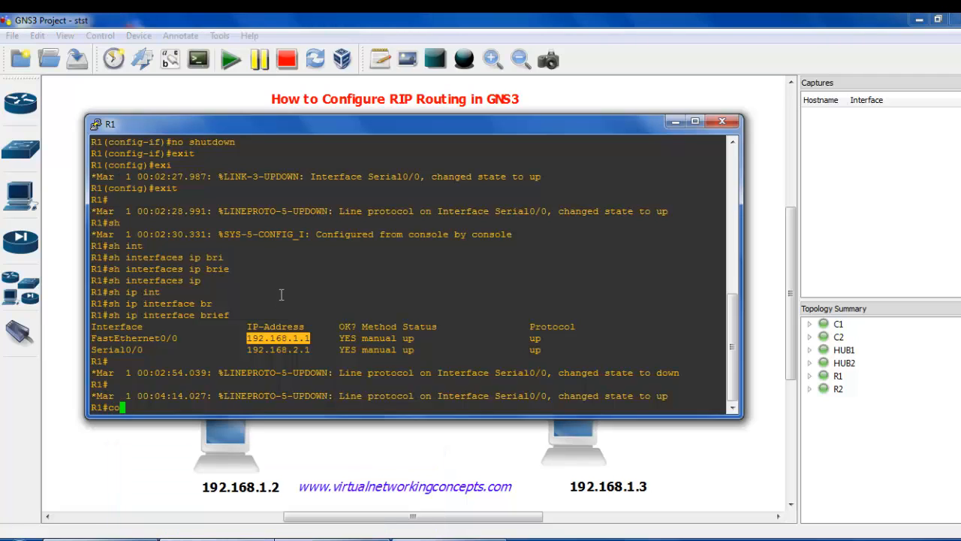
key(Return)
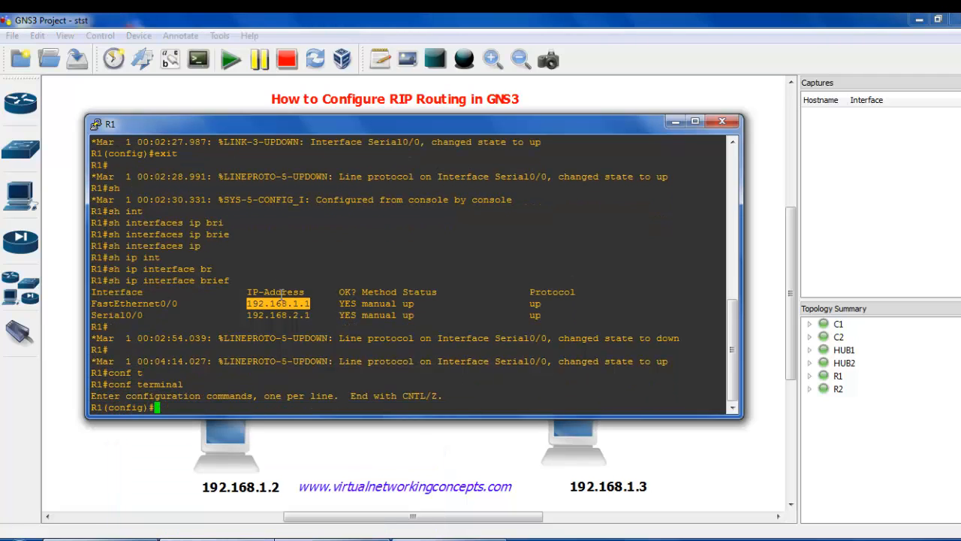
Enter RIP router configuration mode on R1 with router rip.
text(i)
key(BackSpace)
text(rout)
key(Tab)
text(e)
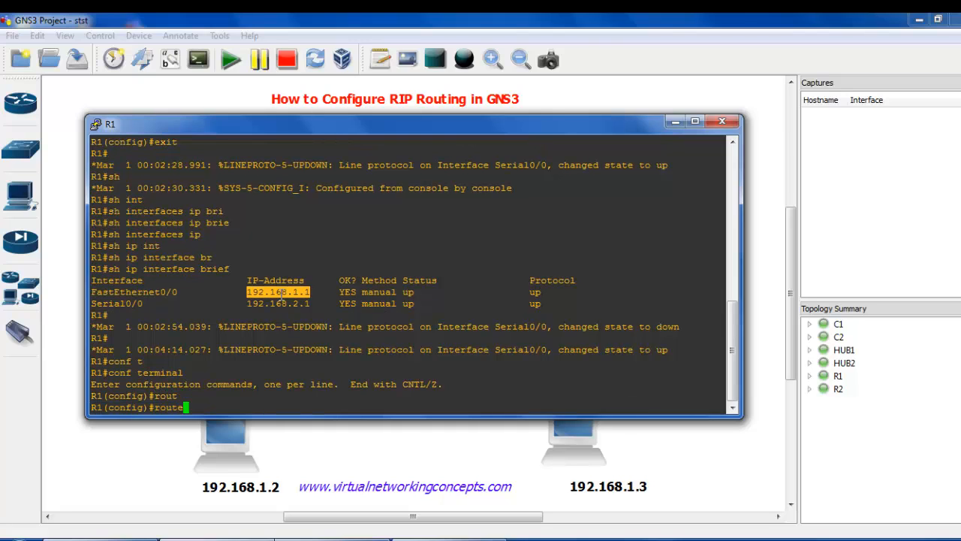
text(r rip)
key(Return)
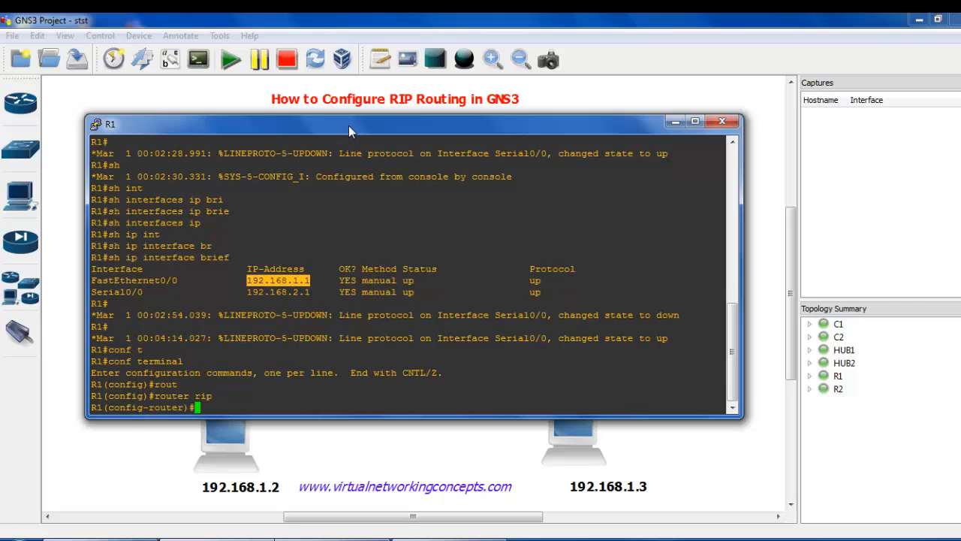
Check the addresses in the topology behind the R1 console and add network 192.168.1.0 to R1's RIP configuration.
drag(349, 125, 391, 292)
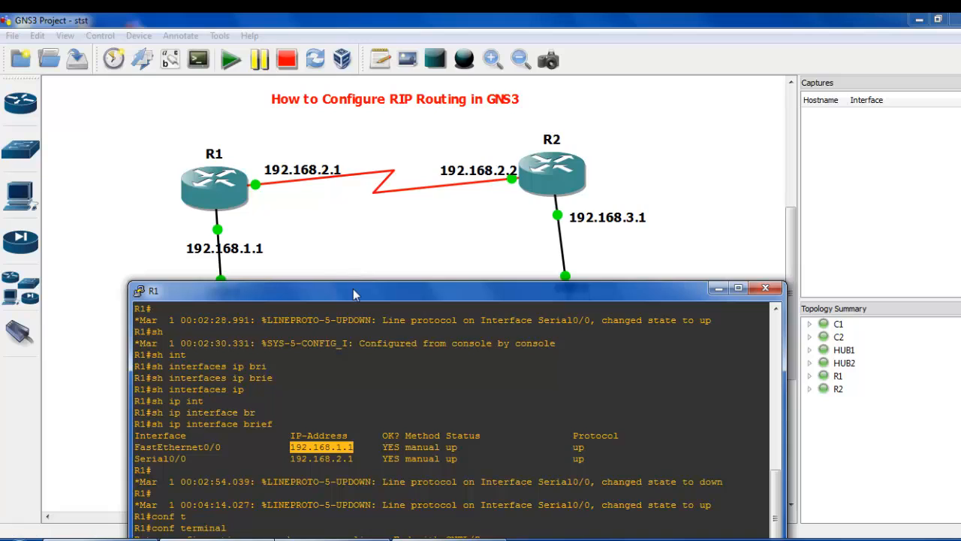
drag(354, 294, 337, 146)
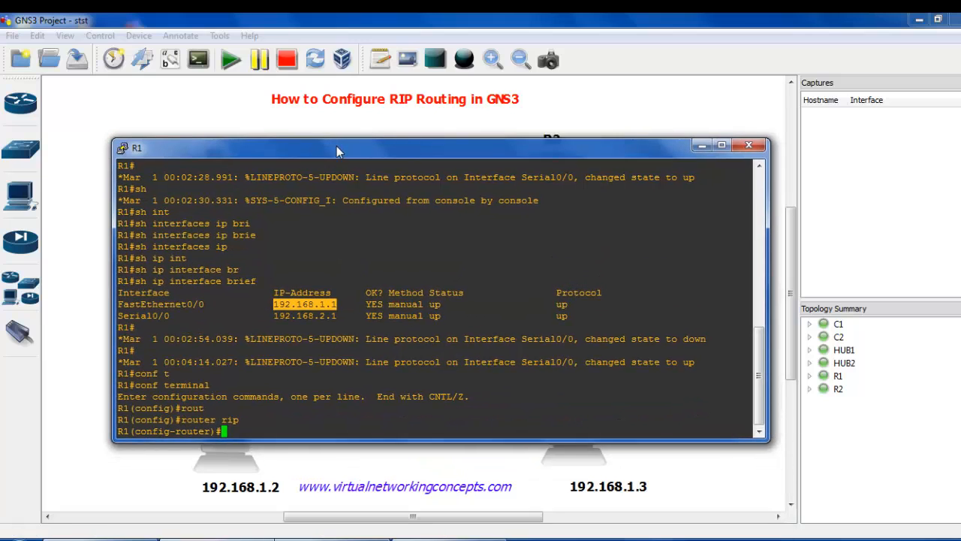
text(network)
key(Tab)
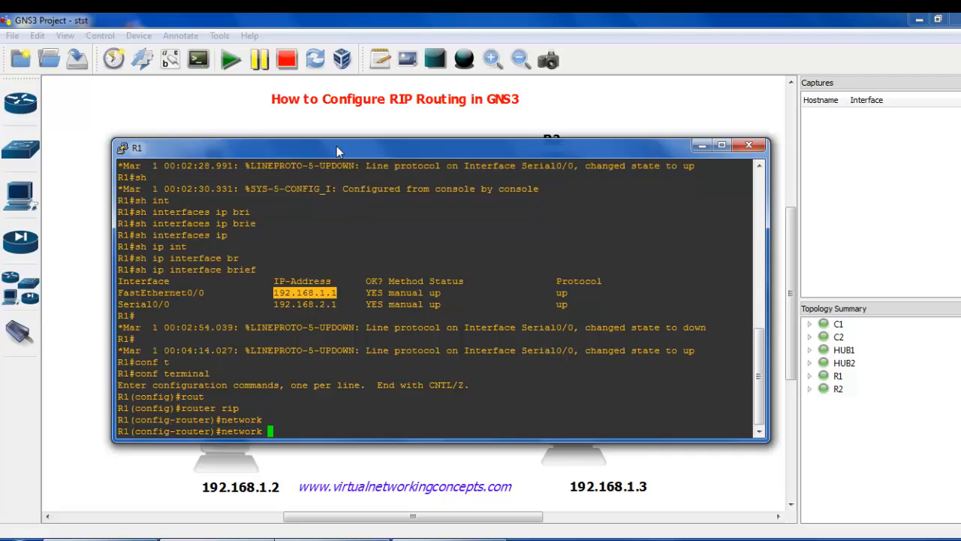
text(192.168.1.0)
key(Return)
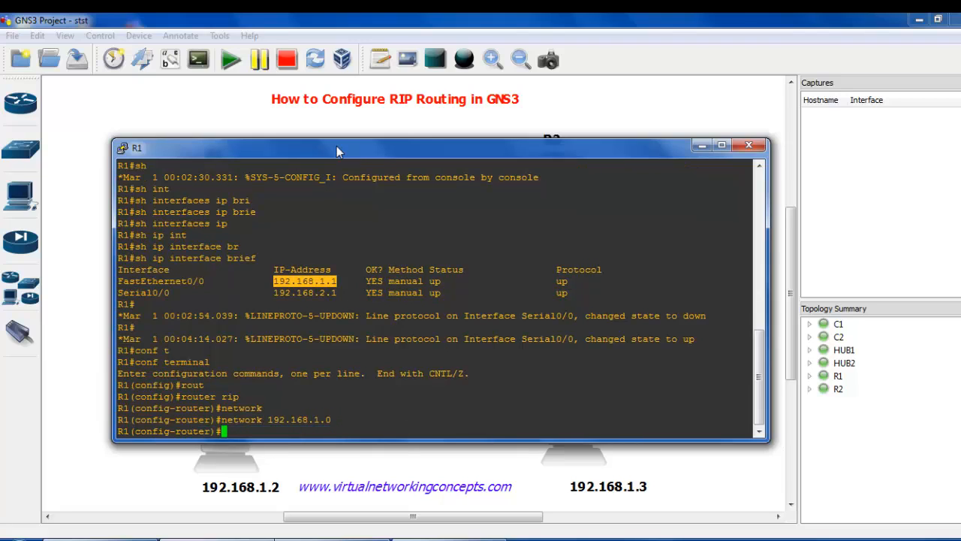
Add network 192.168.2.0 to R1's RIP configuration and exit back to privileged mode.
text(network 192.168.2.0)
key(Return)
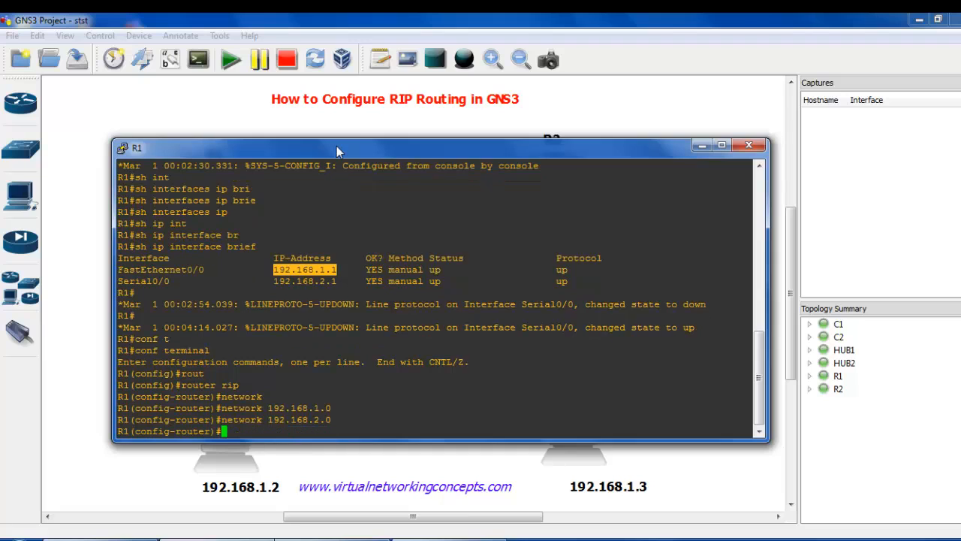
text(exit')
key(BackSpace)
key(Return)
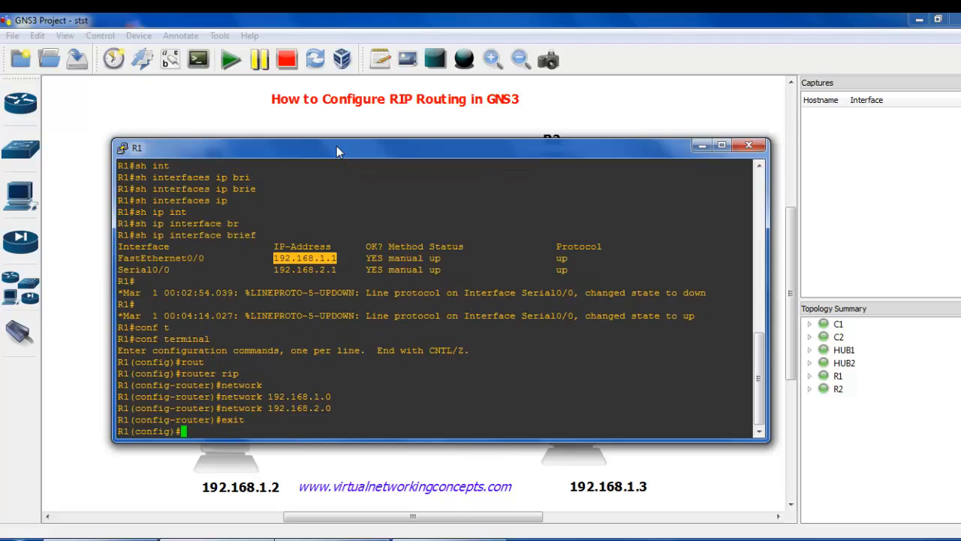
text(exit)
key(Return)
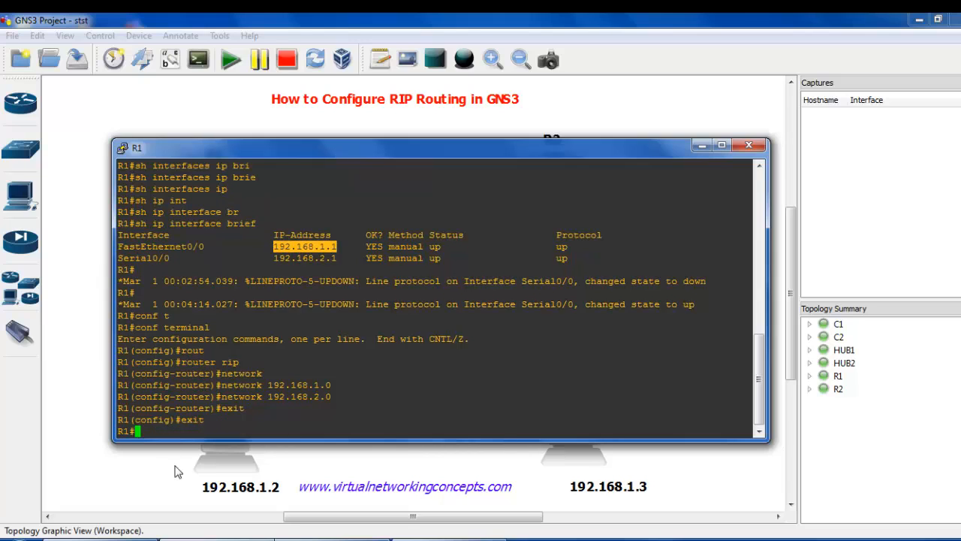
Switch to the R2 console and enter RIP router configuration mode with conf terminal and router rip.
click(175, 473)
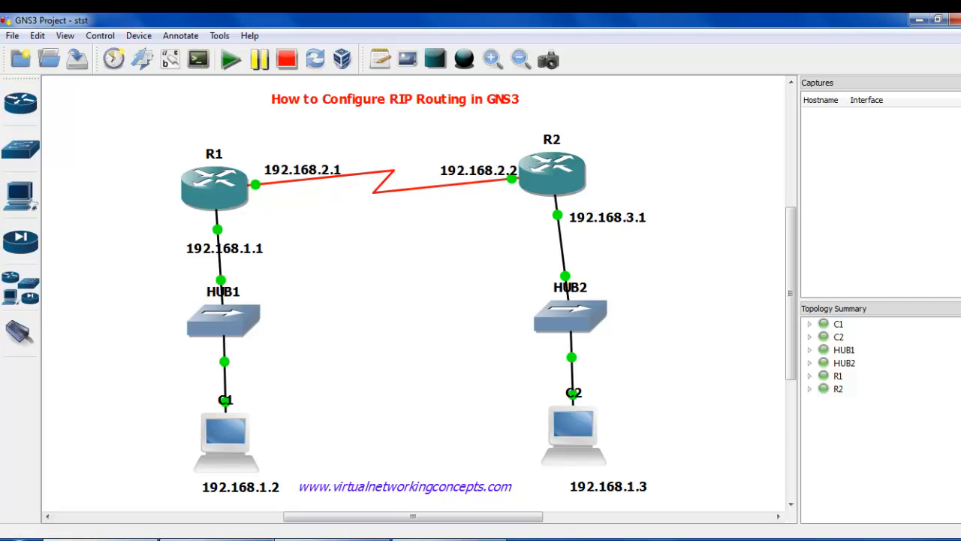
click(347, 539)
text(conf t)
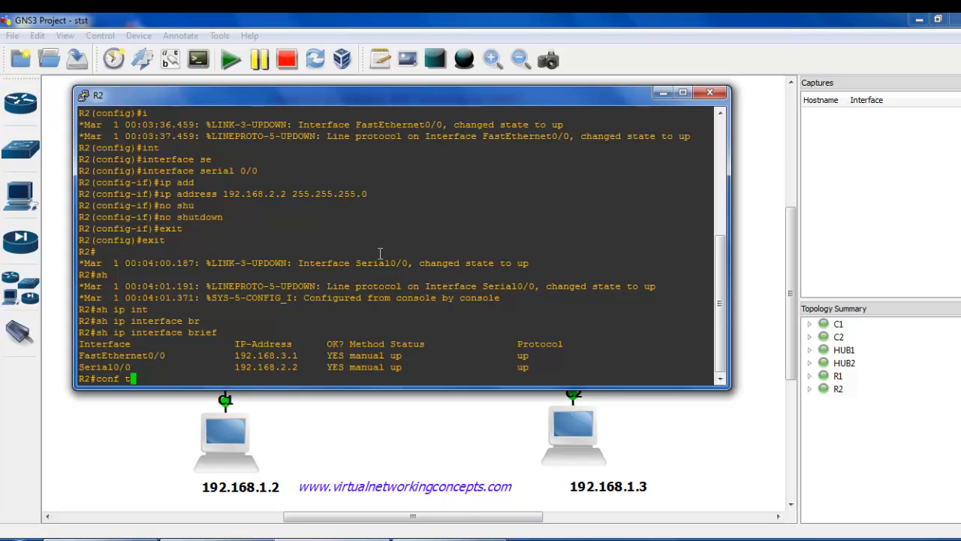
key(Tab)
key(Return)
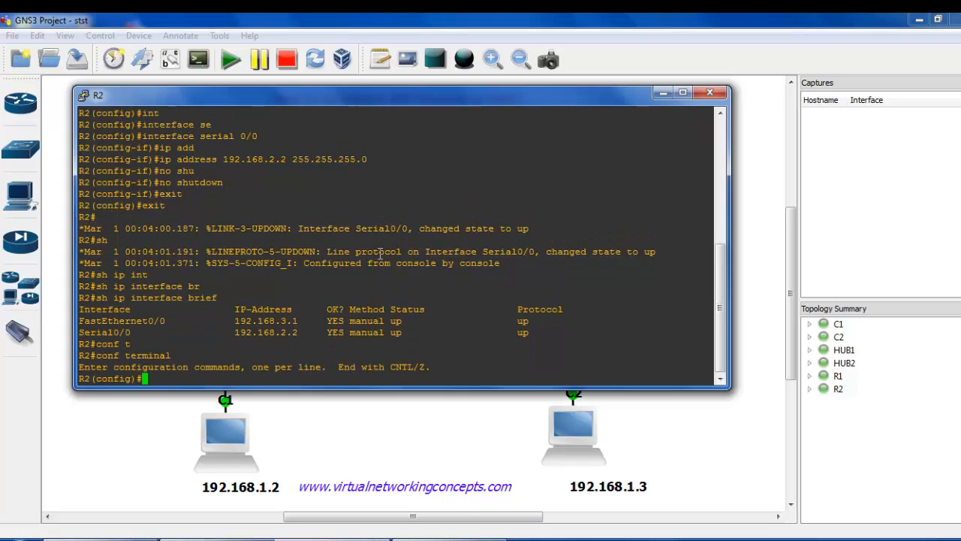
text(rou)
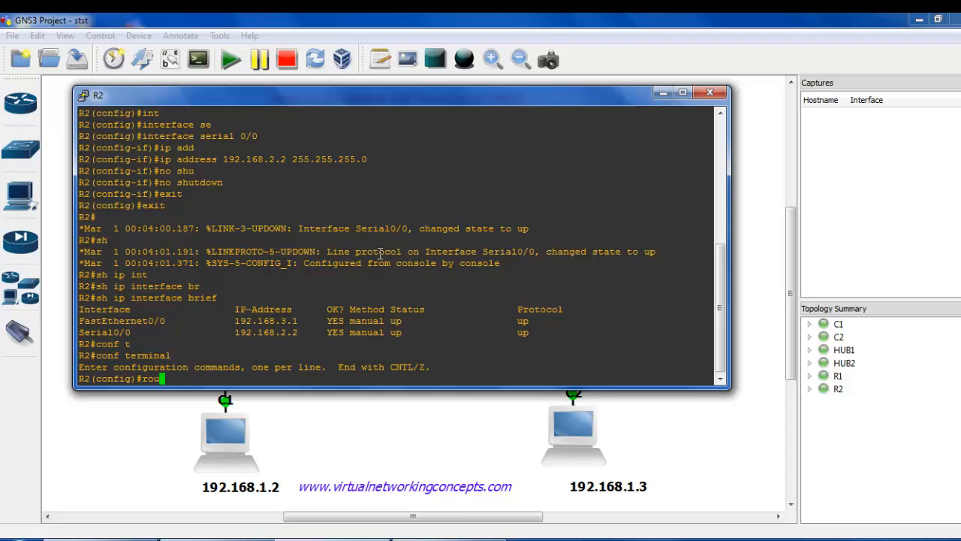
text(ter rip)
key(Return)
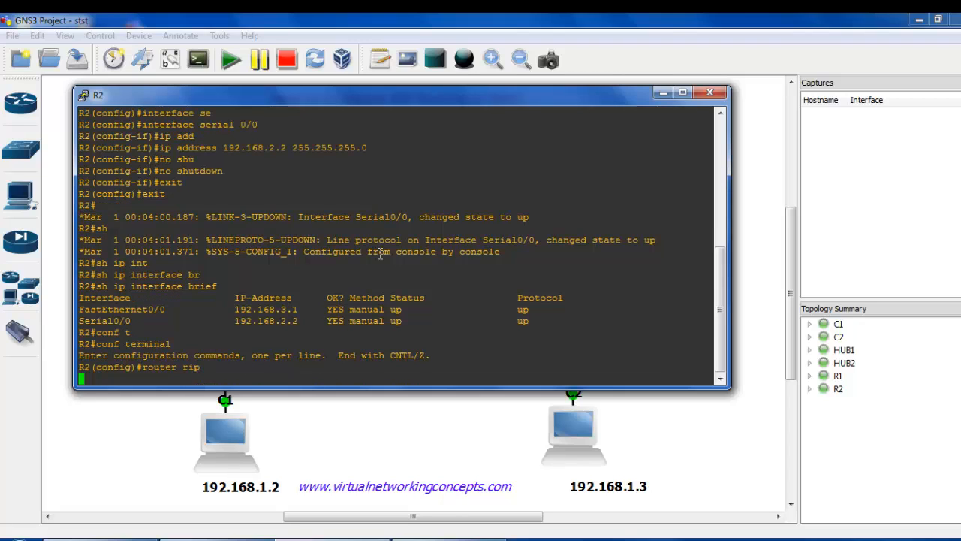
Add networks 192.168.2.0 and 192.168.3.0 to R2's RIP configuration and exit back to privileged mode.
text(netwo)
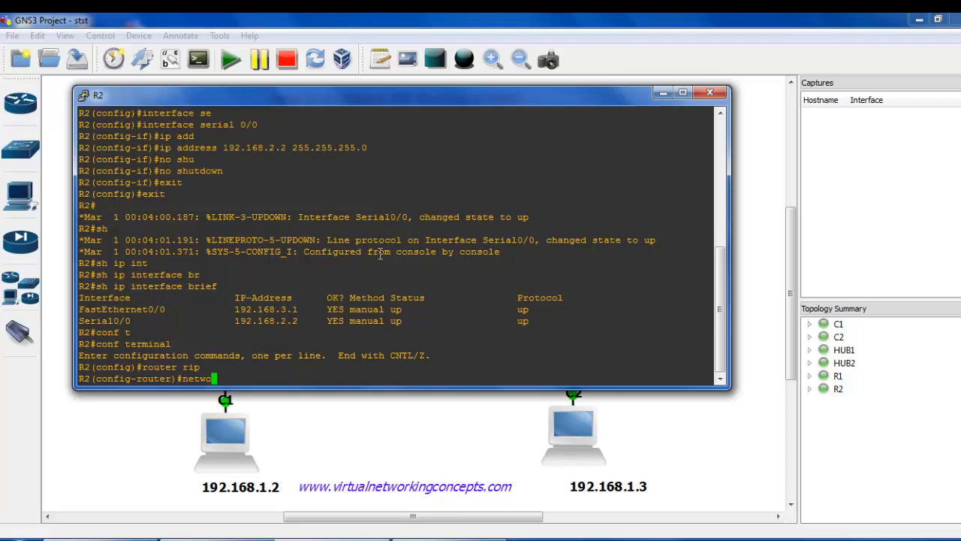
text(rk 192.168.2.0)
key(Return)
text(net)
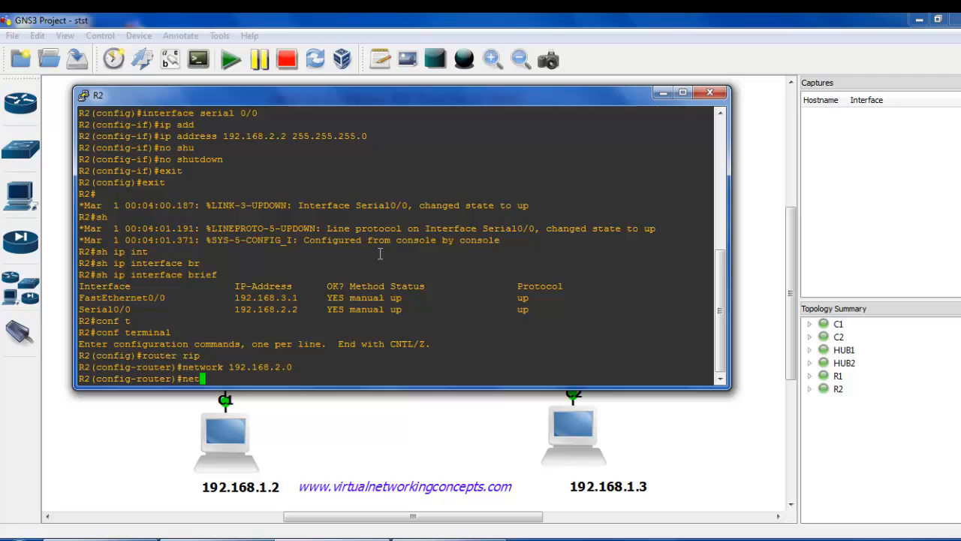
text(work 192.168.3.0)
key(Return)
text(exit)
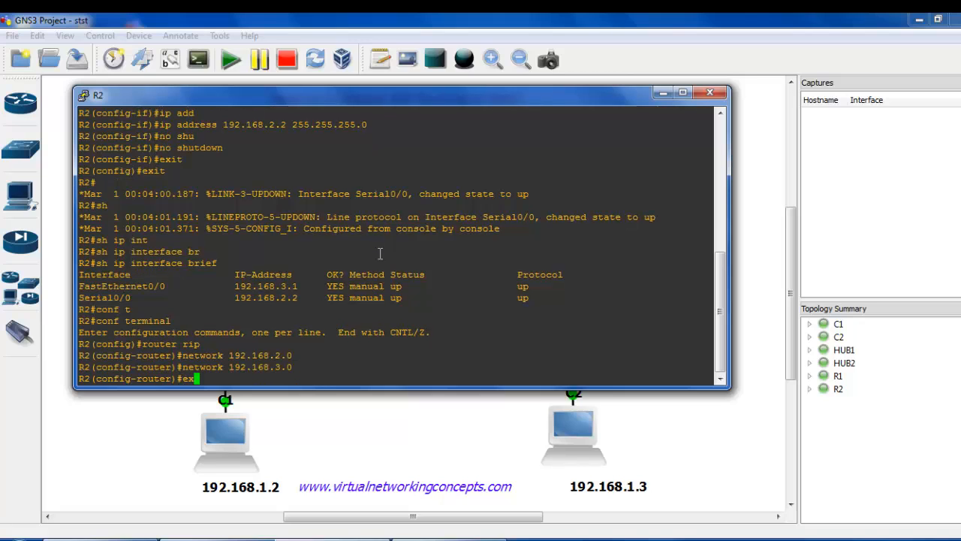
key(Return)
text(exit)
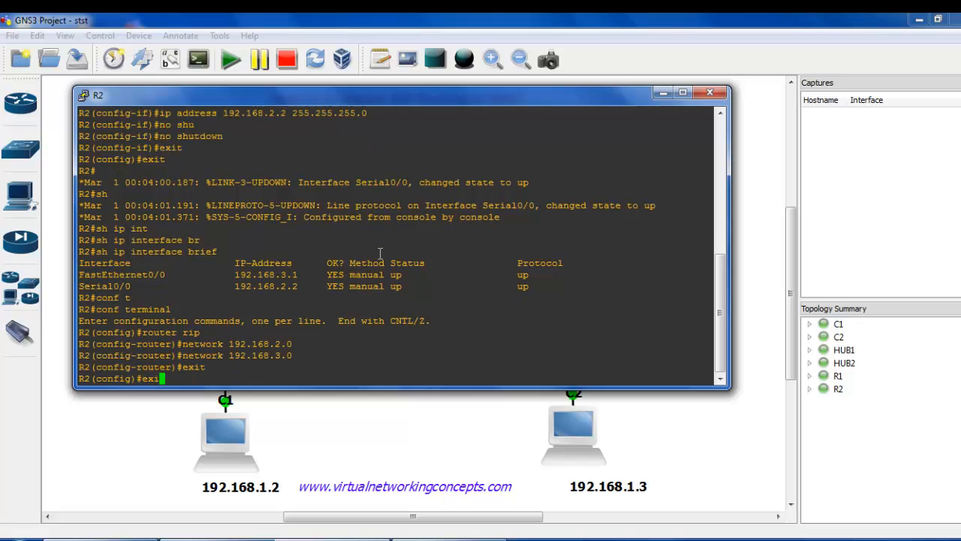
key(Return)
Display R2's routing table with sh ip route and examine the RIP entry and its code legend.
text(s)
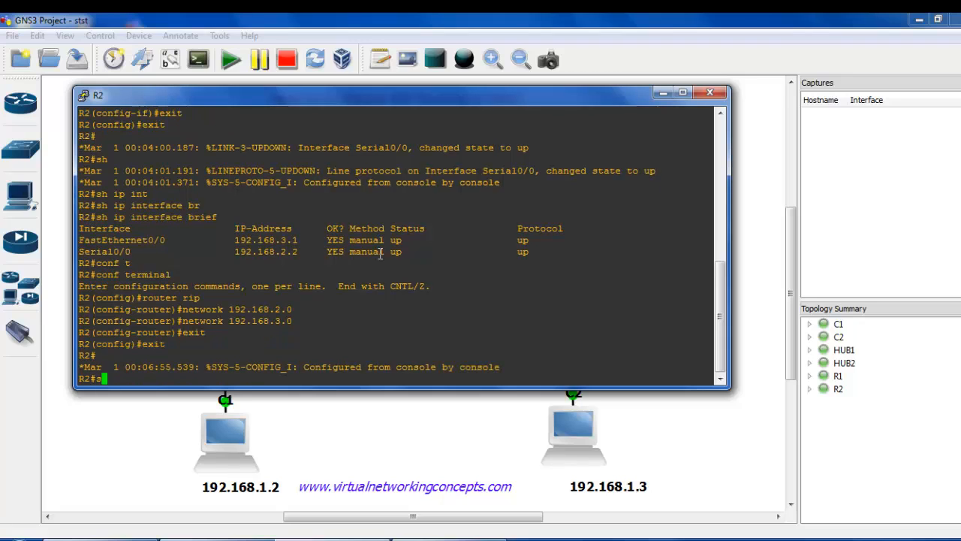
text(h ip route)
key(Return)
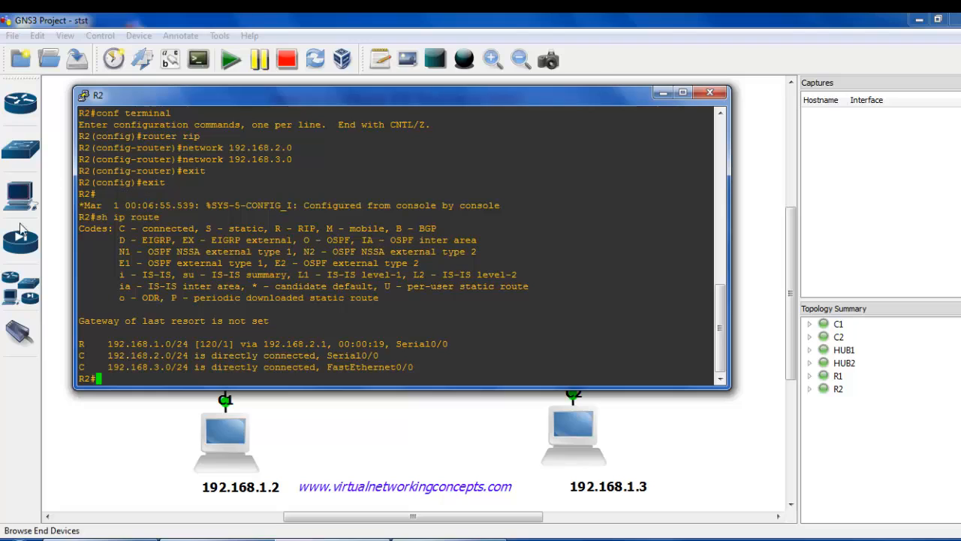
drag(84, 346, 332, 350)
drag(271, 229, 347, 230)
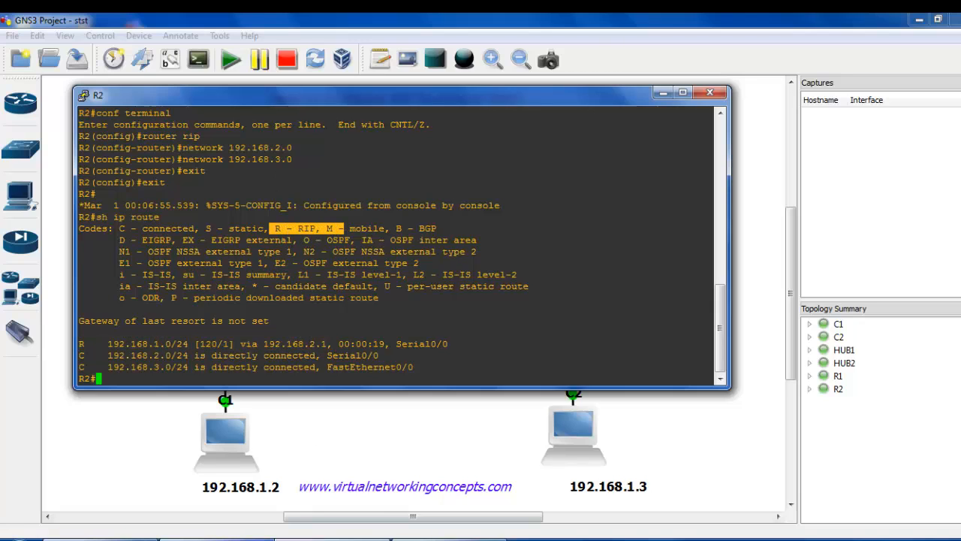
Switch to the R1 console, display its routing table with sh ip route and examine the RIP entry.
click(234, 540)
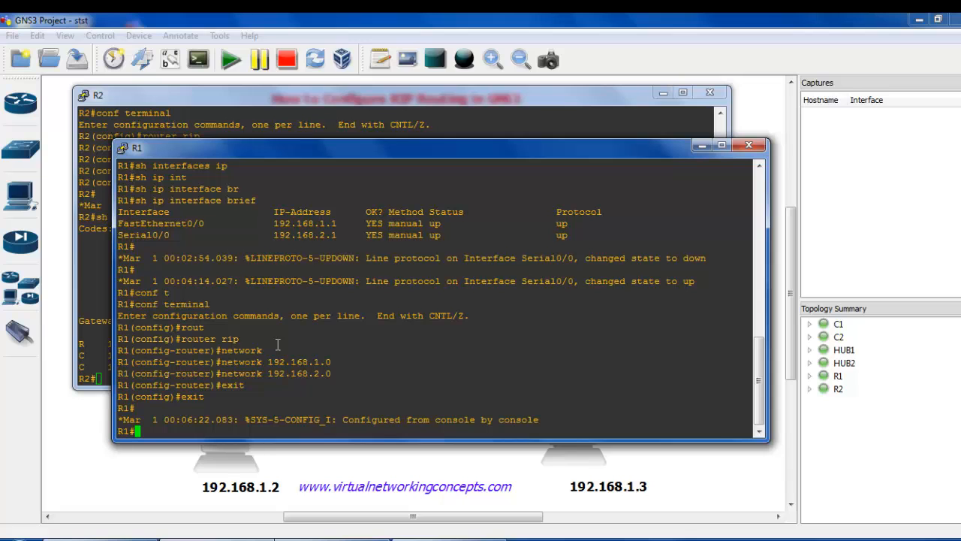
text(sh ip route)
key(Return)
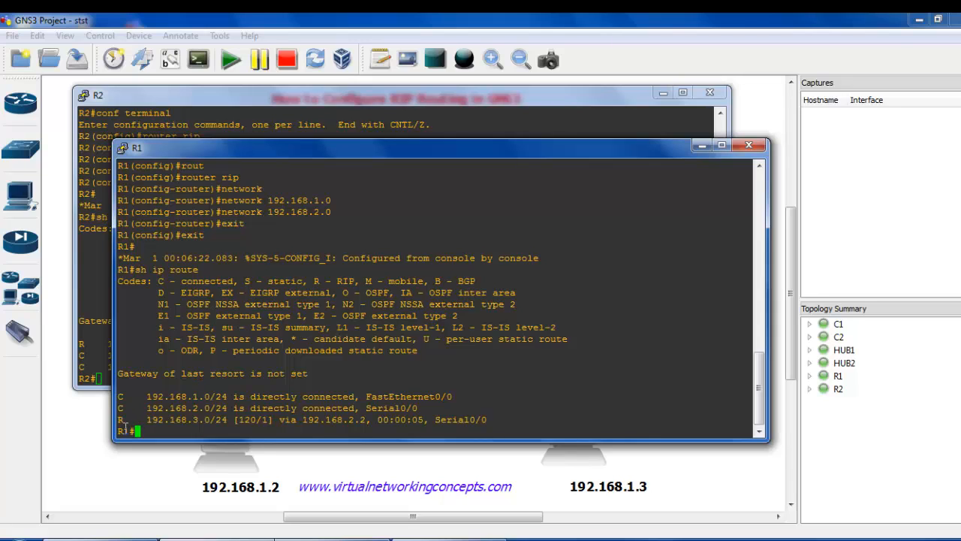
drag(124, 426, 233, 427)
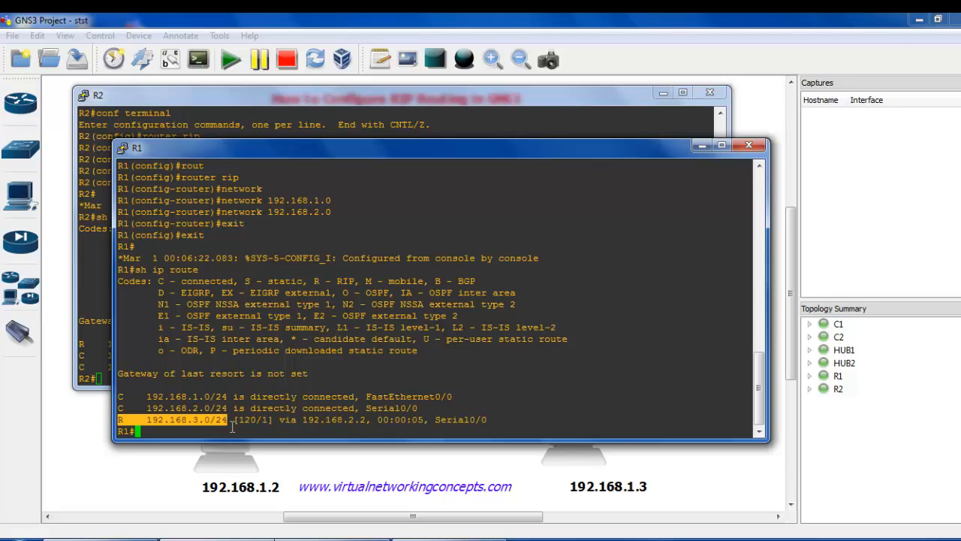
Switch to the Virtual PC Simulator console and ping 192.168.2.2 from VPCS[1].
click(155, 470)
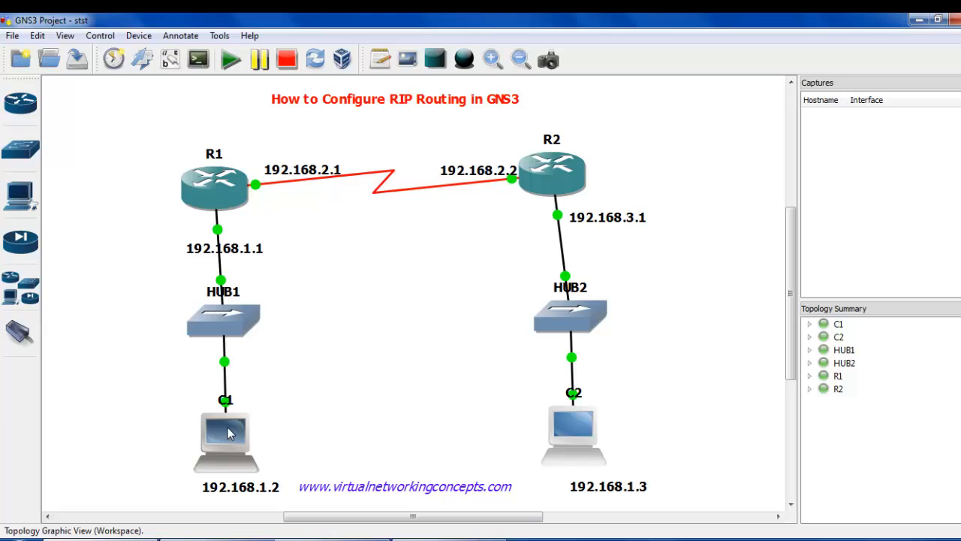
click(435, 538)
text(1)
key(Return)
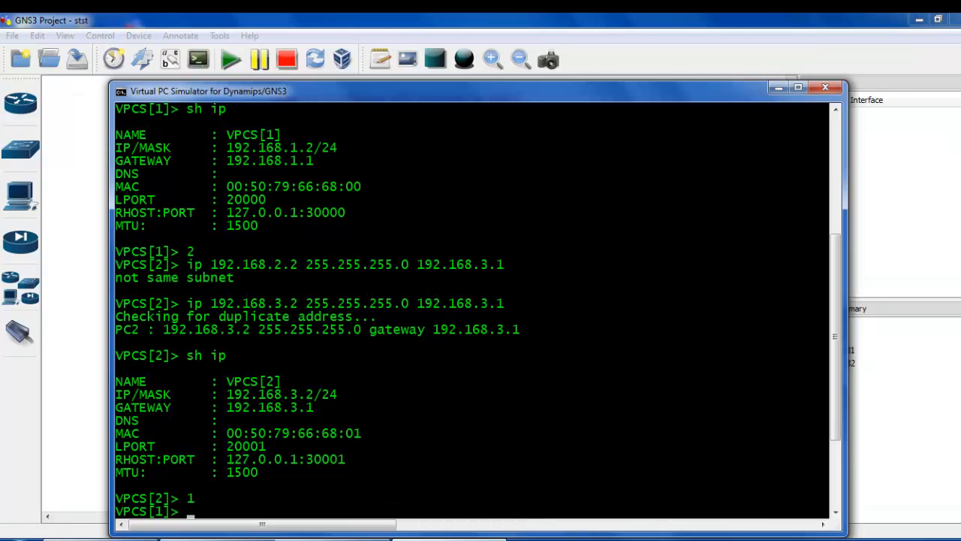
text(ping 192.168)
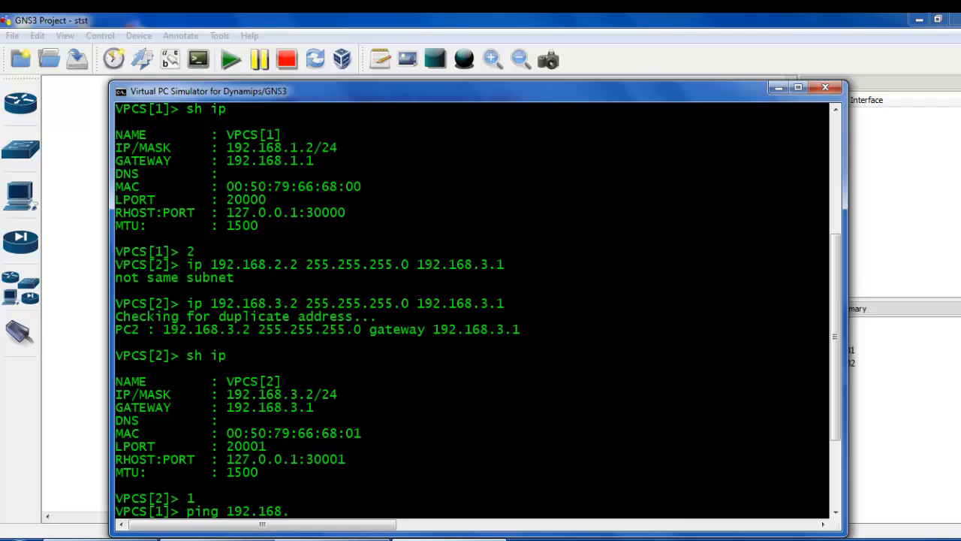
text(.2.2)
key(Return)
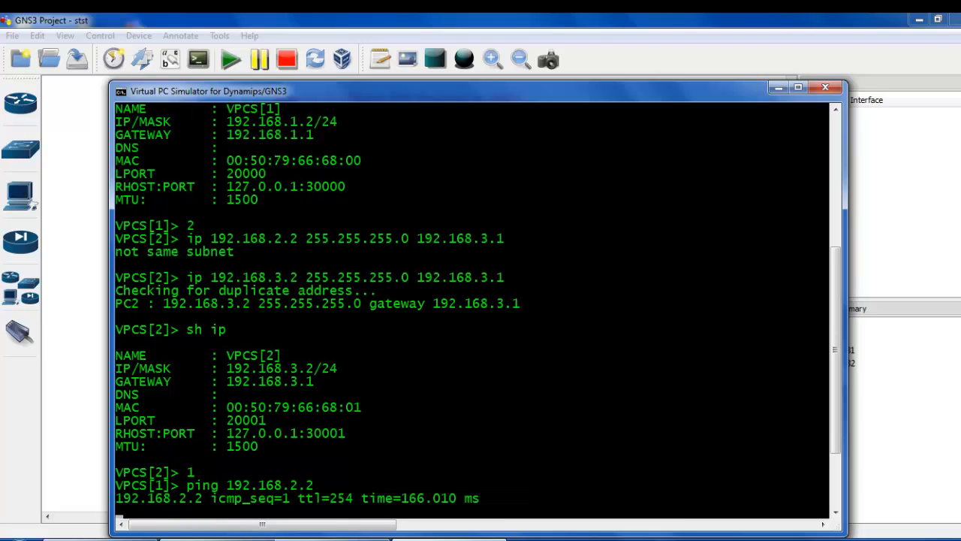
Look at C2 in the topology, switch the Virtual PC Simulator to VPCS[2] and ping 192.168.1.2.
click(85, 445)
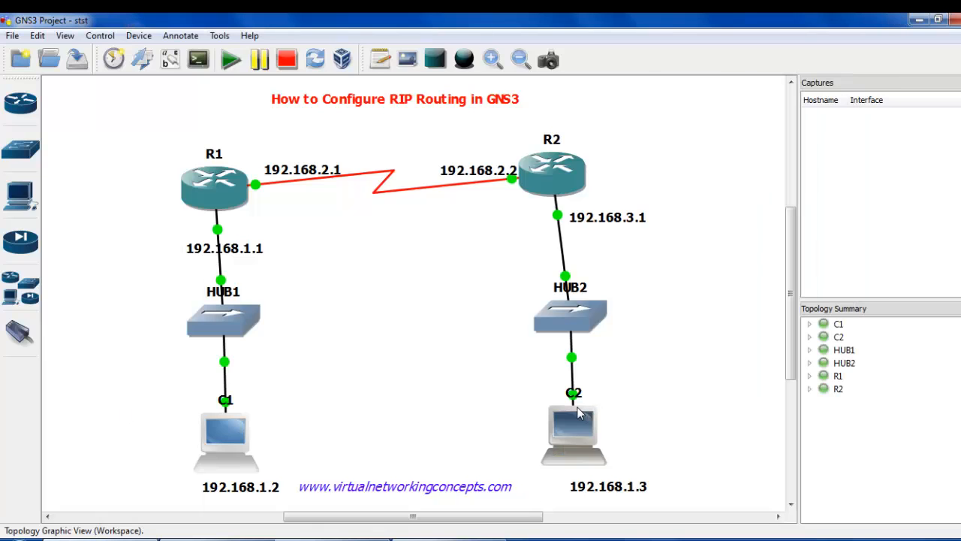
click(419, 538)
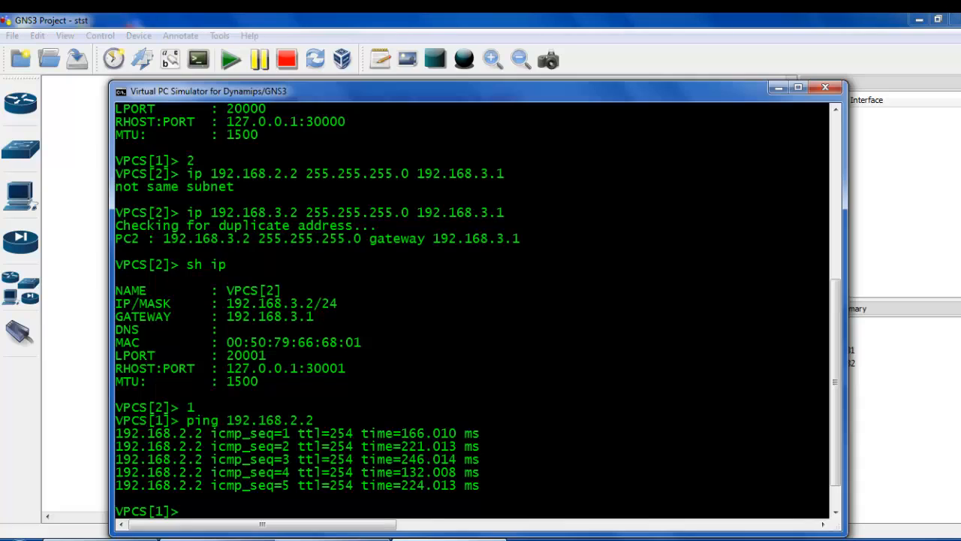
text(2)
key(Return)
text(p)
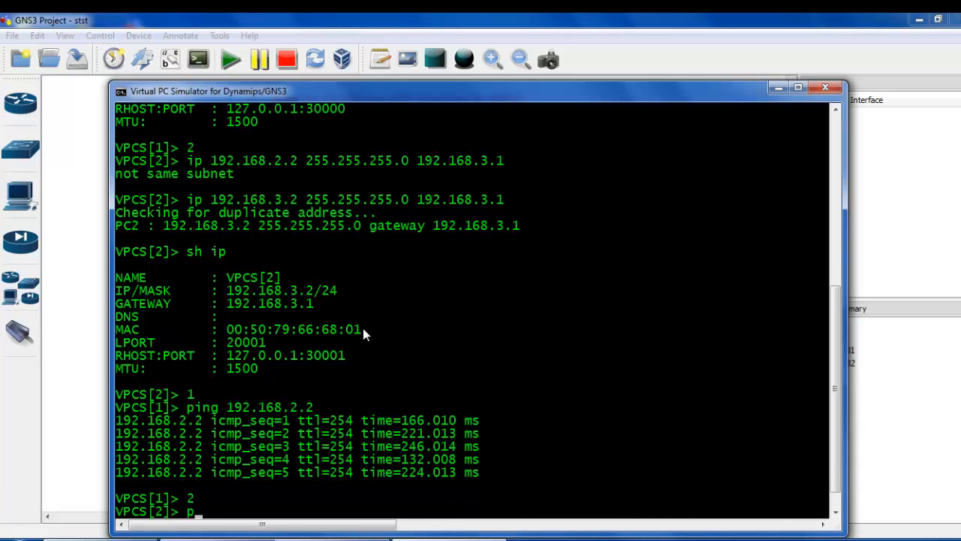
text(ing 192.168.1.2)
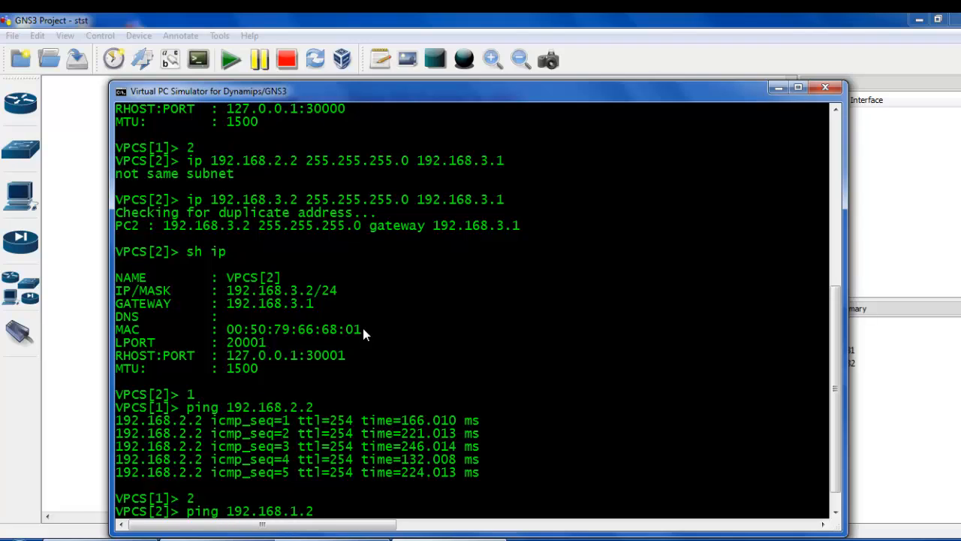
key(Return)
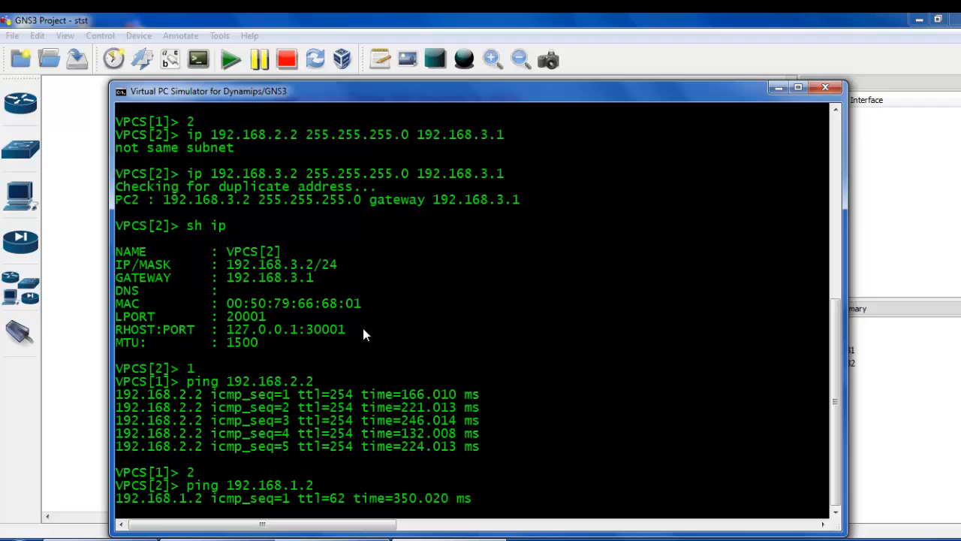
Return to the R1 console and save R1's configuration with wr.
click(83, 413)
double_click(355, 107)
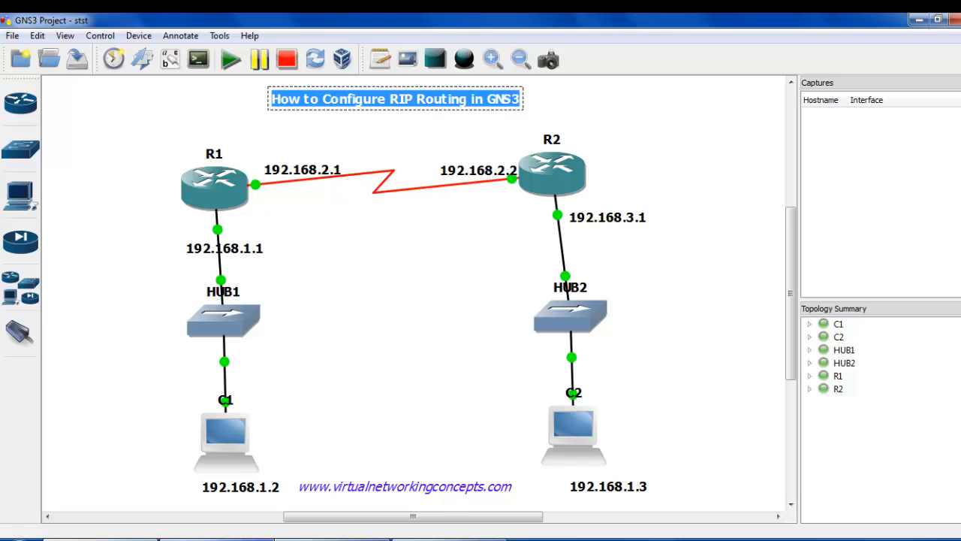
click(332, 539)
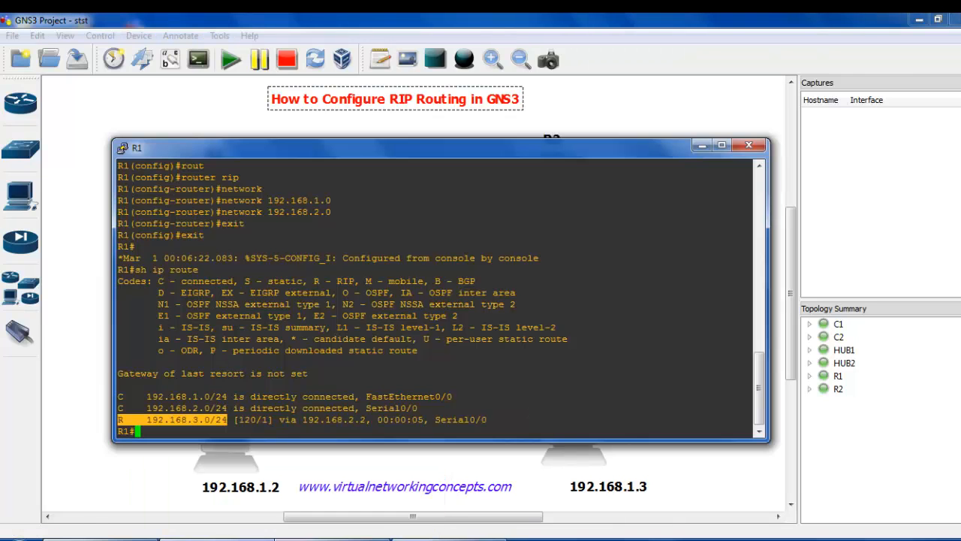
text(wr)
click(291, 266)
key(Return)
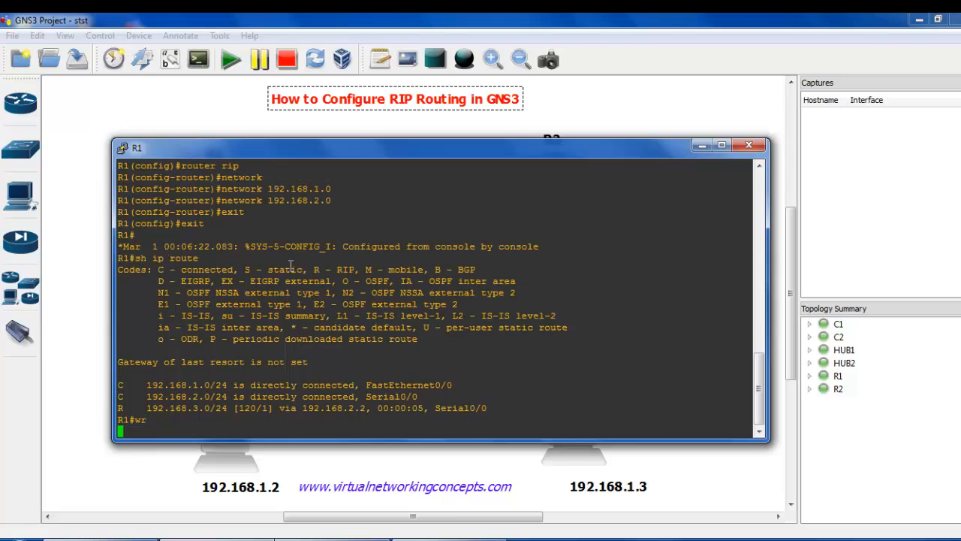
Save R2's configuration with wr in its console and return to the topology workspace.
click(254, 539)
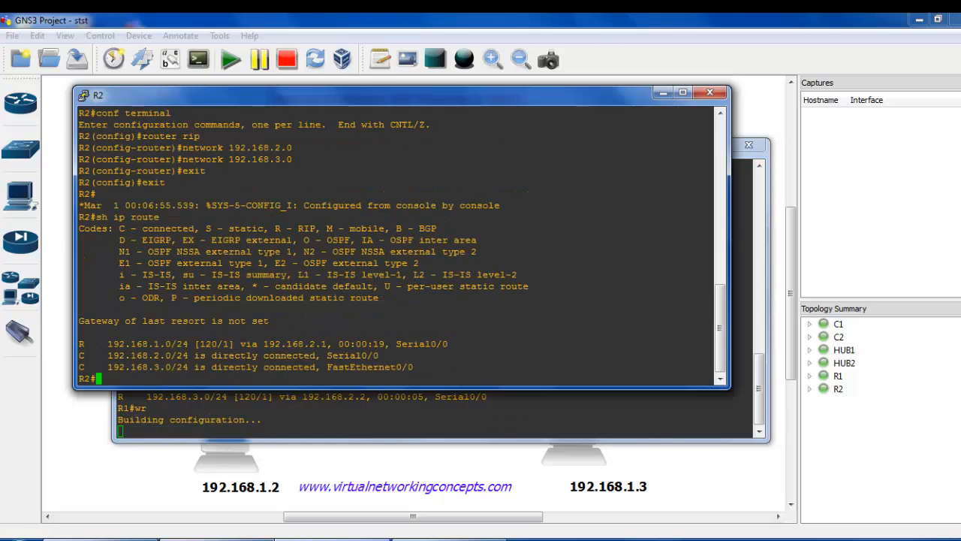
text(wr)
key(Return)
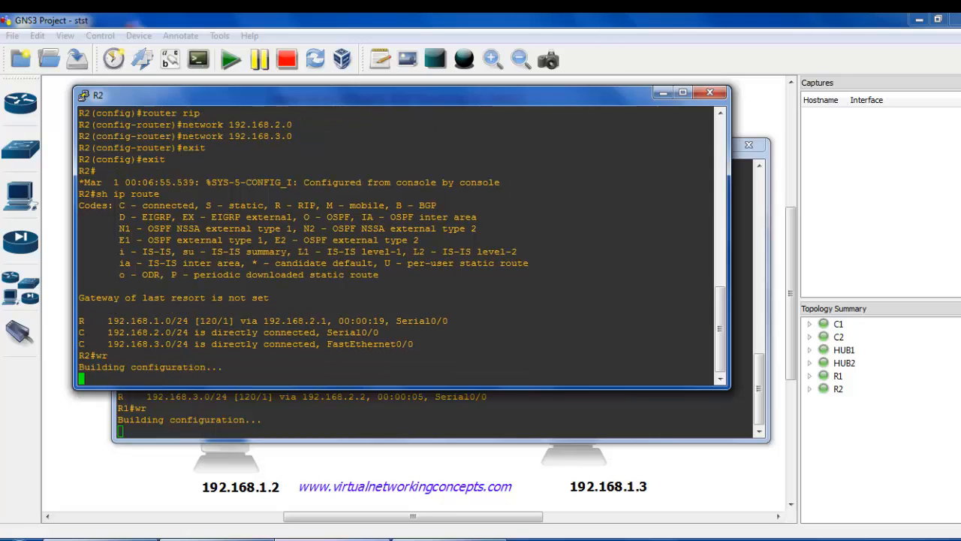
click(109, 465)
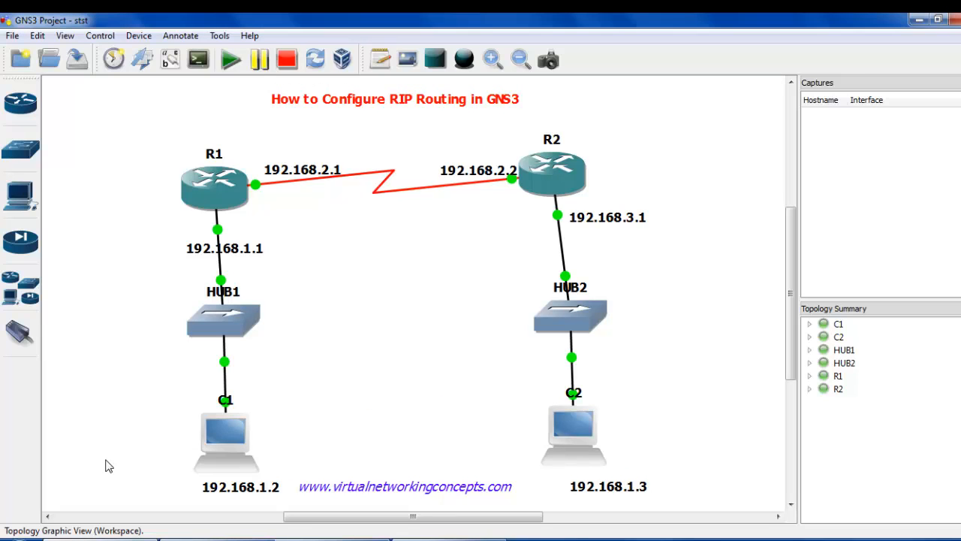